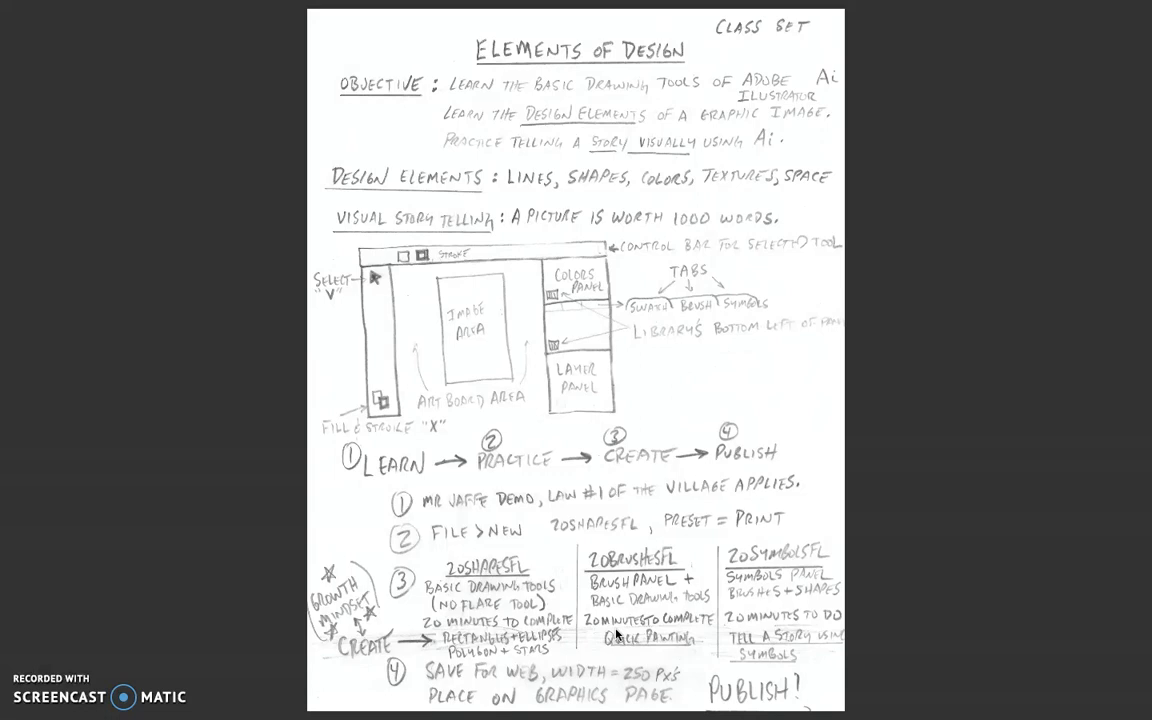
Exit full screen so the ElementsofDesign.PDF handout shows in a regular Preview window.
key(Escape)
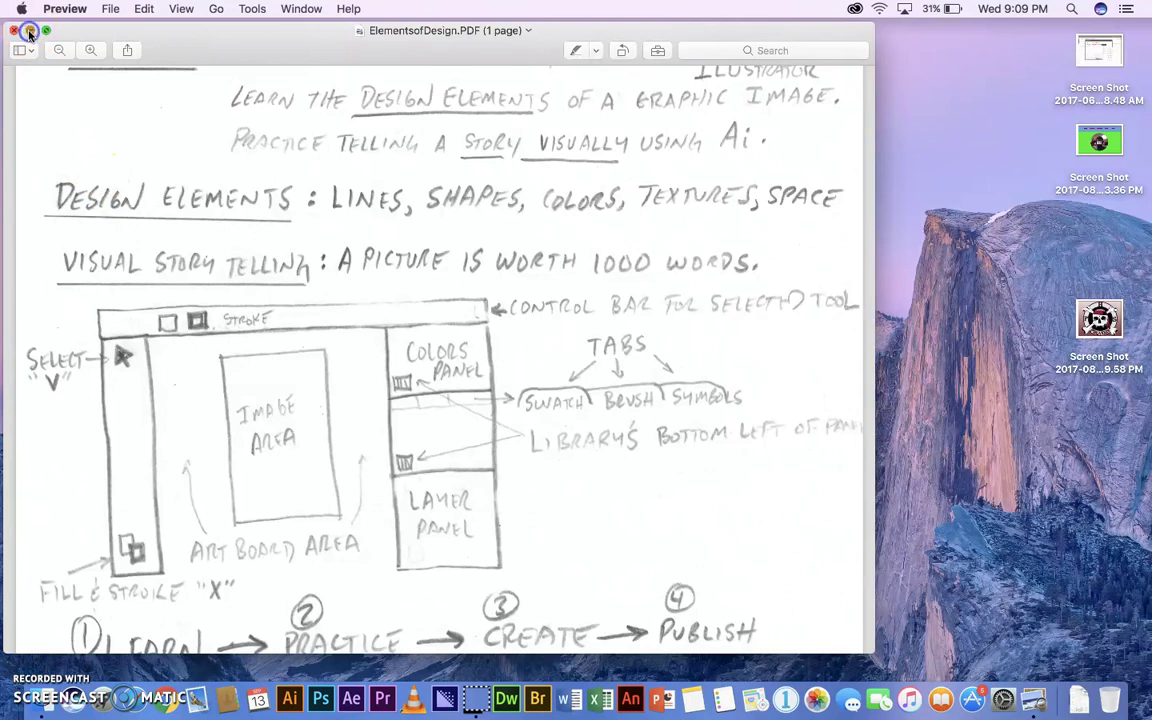
Minimize the Preview handout window and launch Adobe Illustrator CC 2017 from the Dock.
click(30, 31)
click(281, 700)
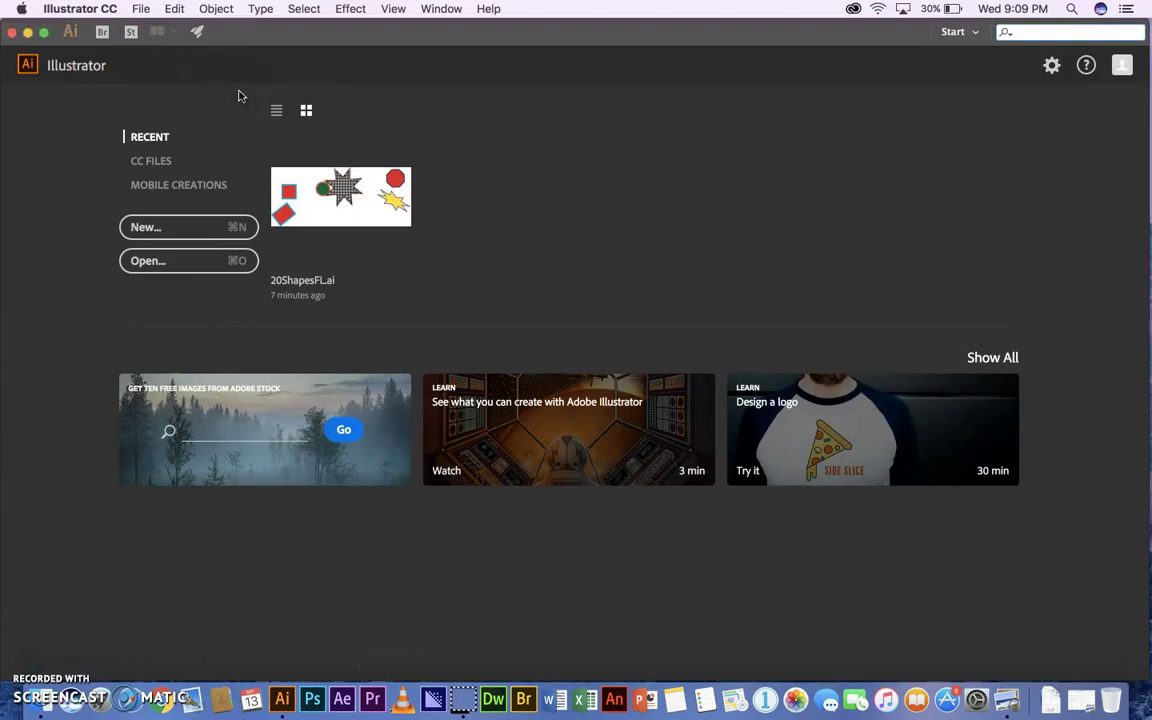
Create a new Letter print document named 20BrushesFL with units set to inches.
click(141, 8)
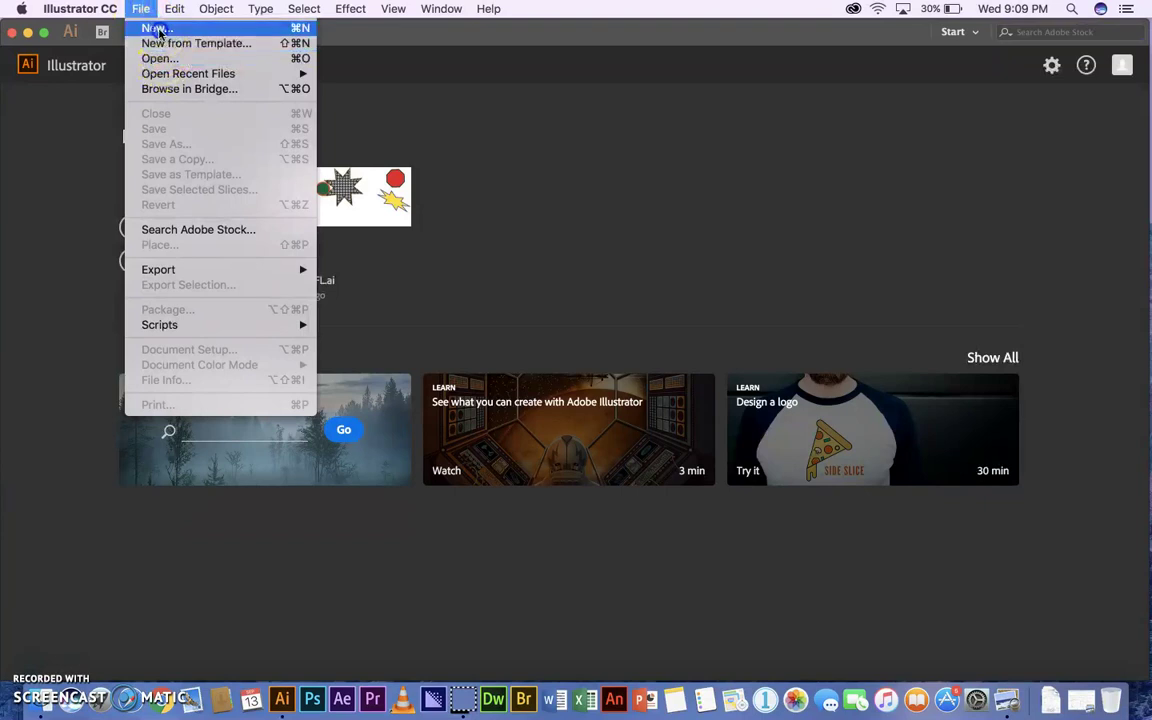
click(158, 31)
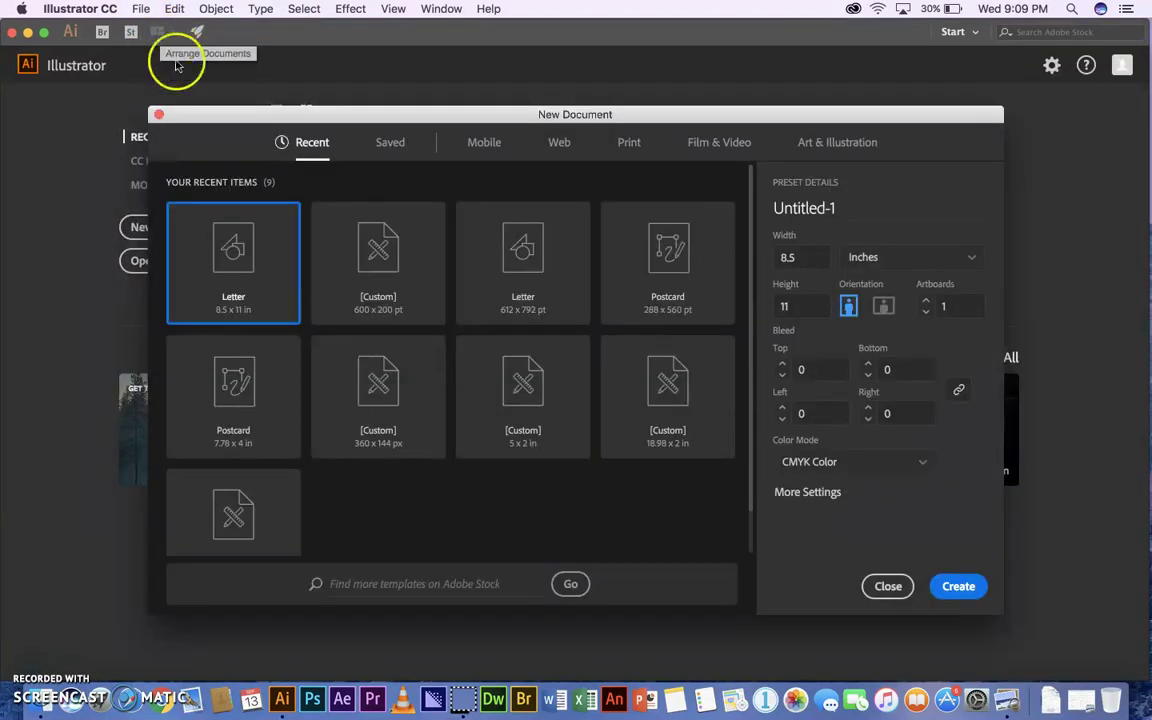
click(638, 146)
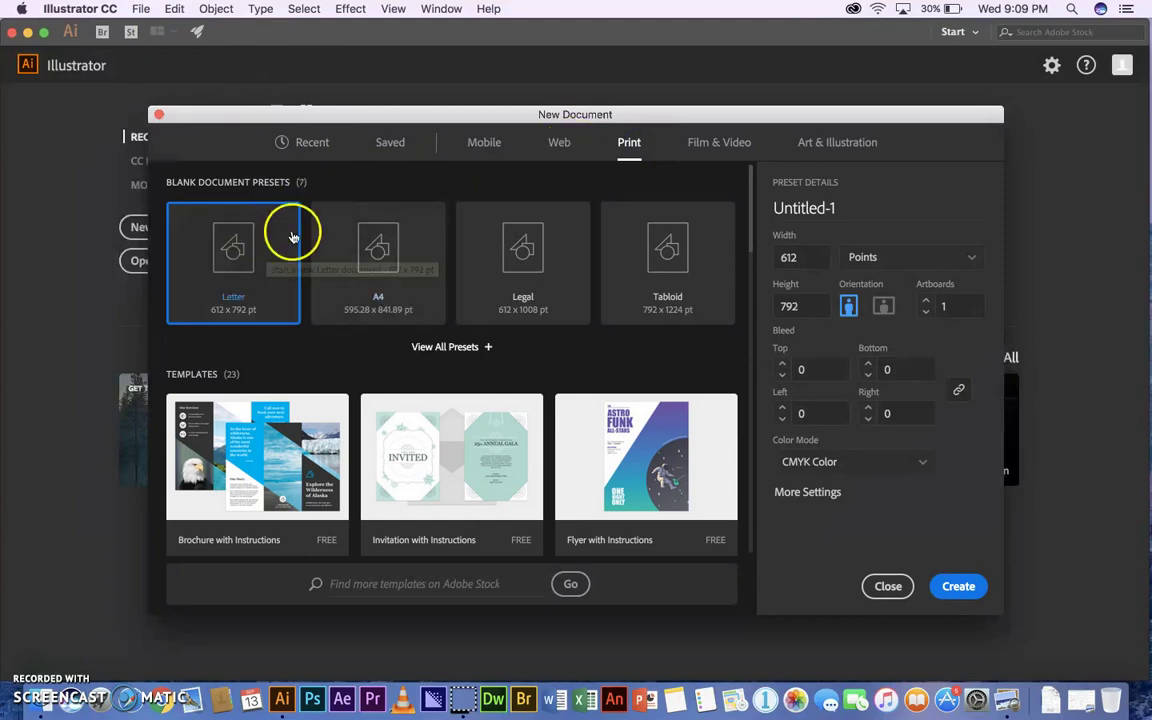
click(805, 212)
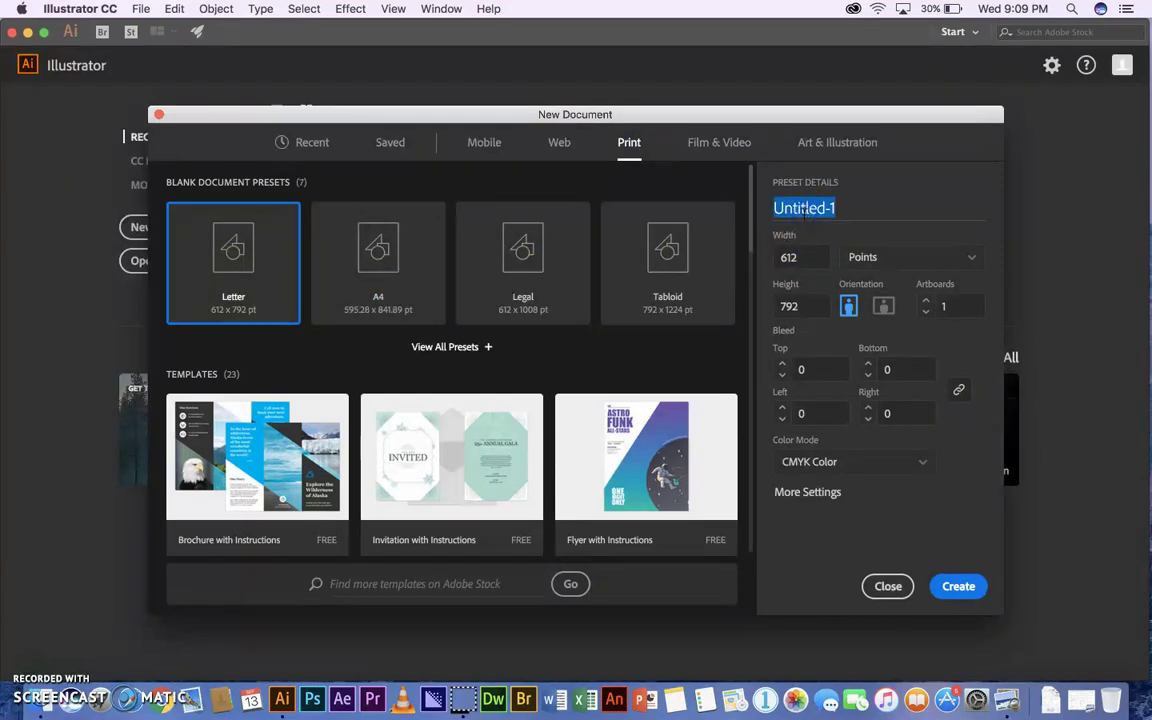
text(20BrushesFL)
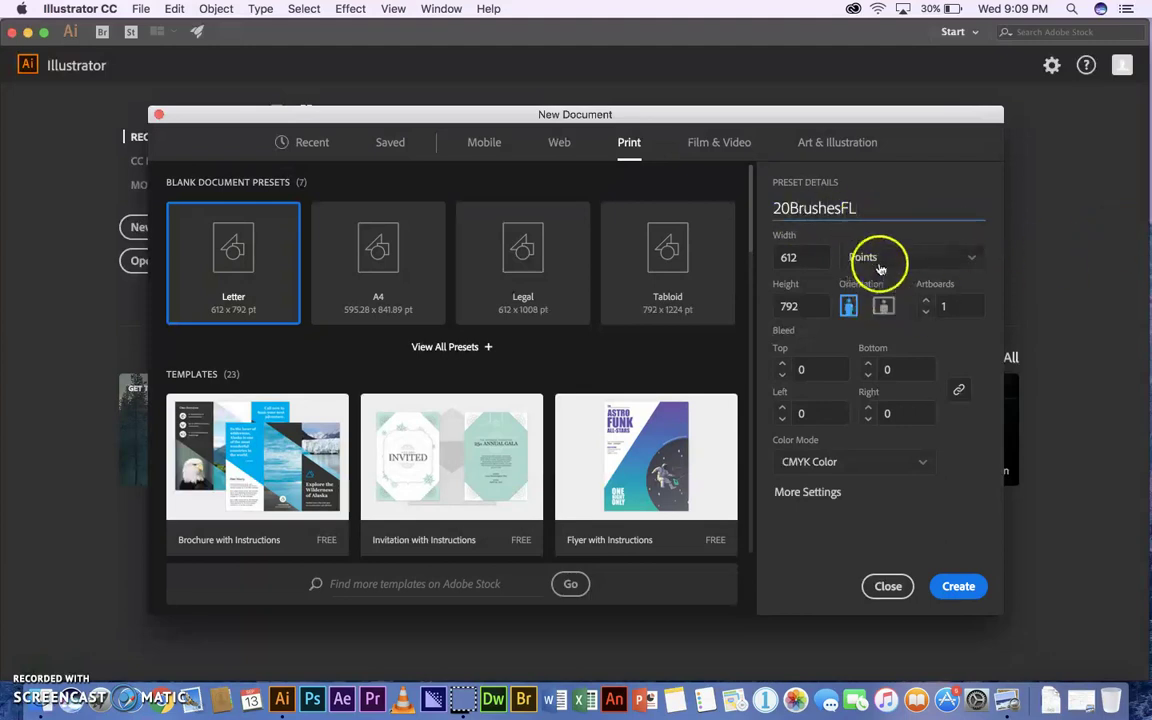
click(889, 259)
click(866, 339)
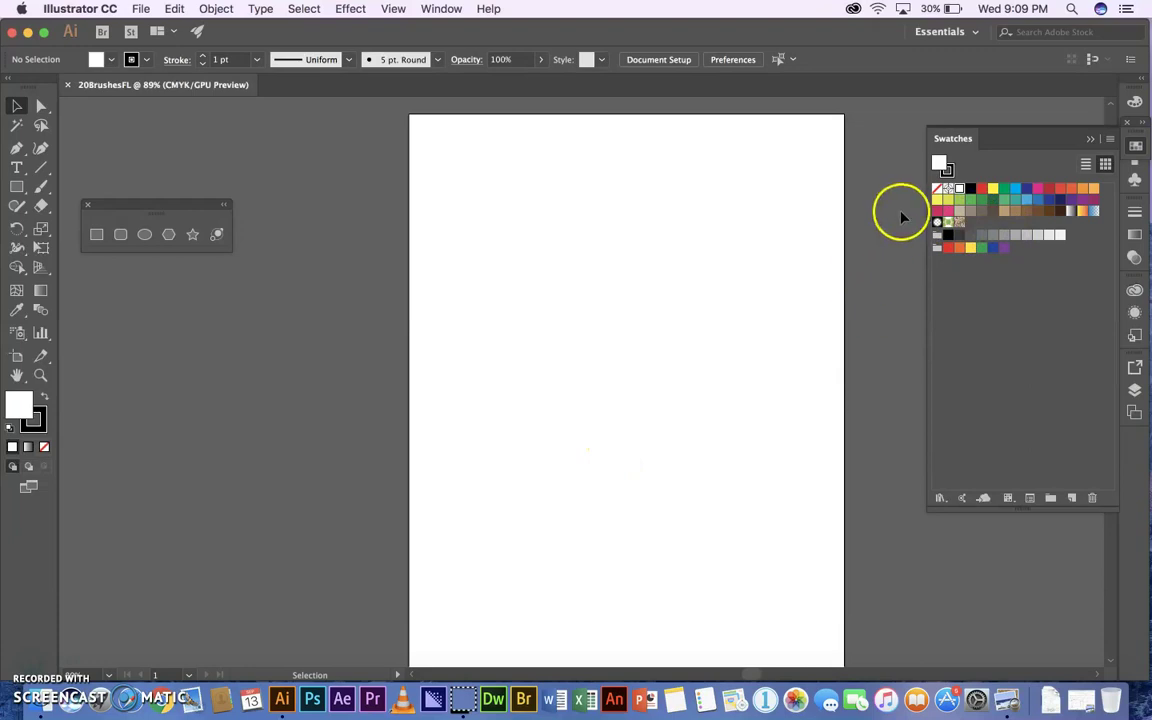
Open the Patterns > Nature > Nature_Animal Skins library left of the artboard and close Swatches.
click(941, 500)
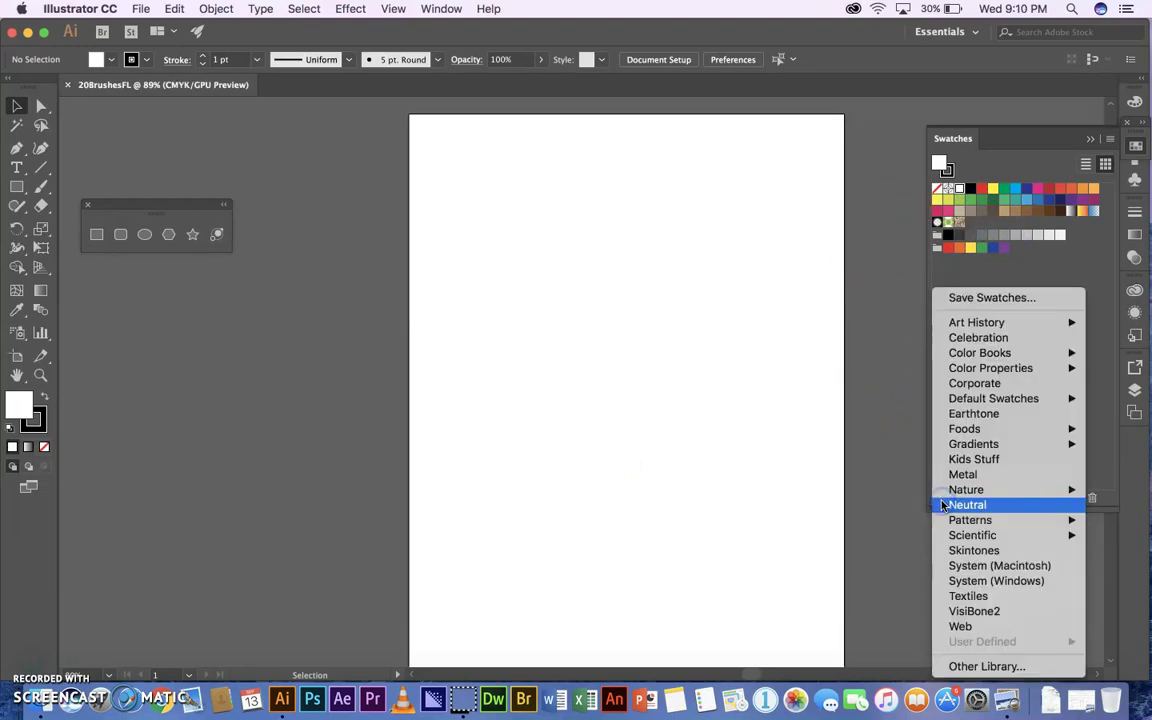
click(1000, 520)
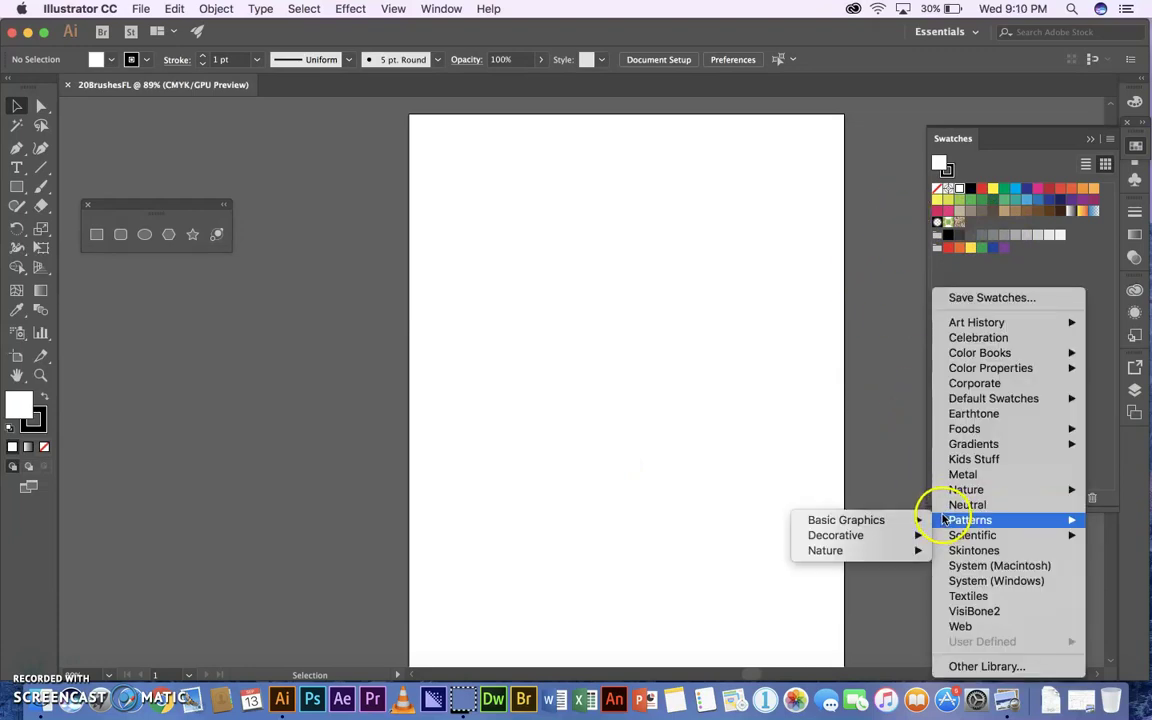
mouse_move(893, 522)
mouse_move(862, 554)
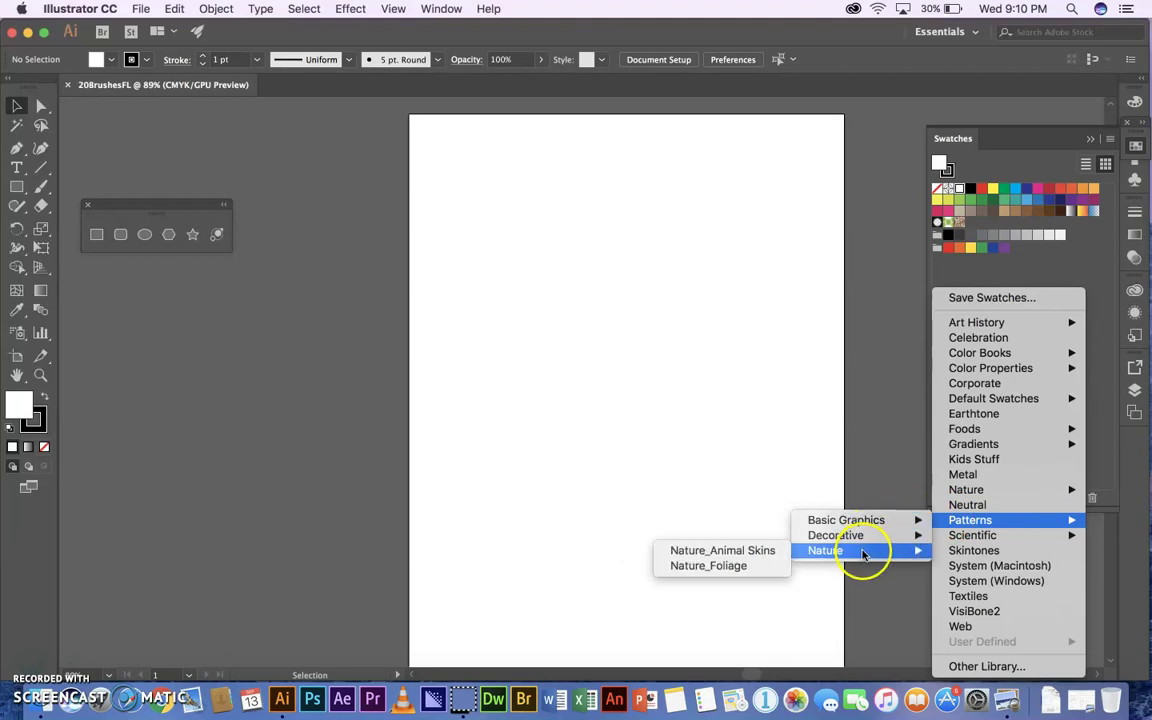
click(759, 552)
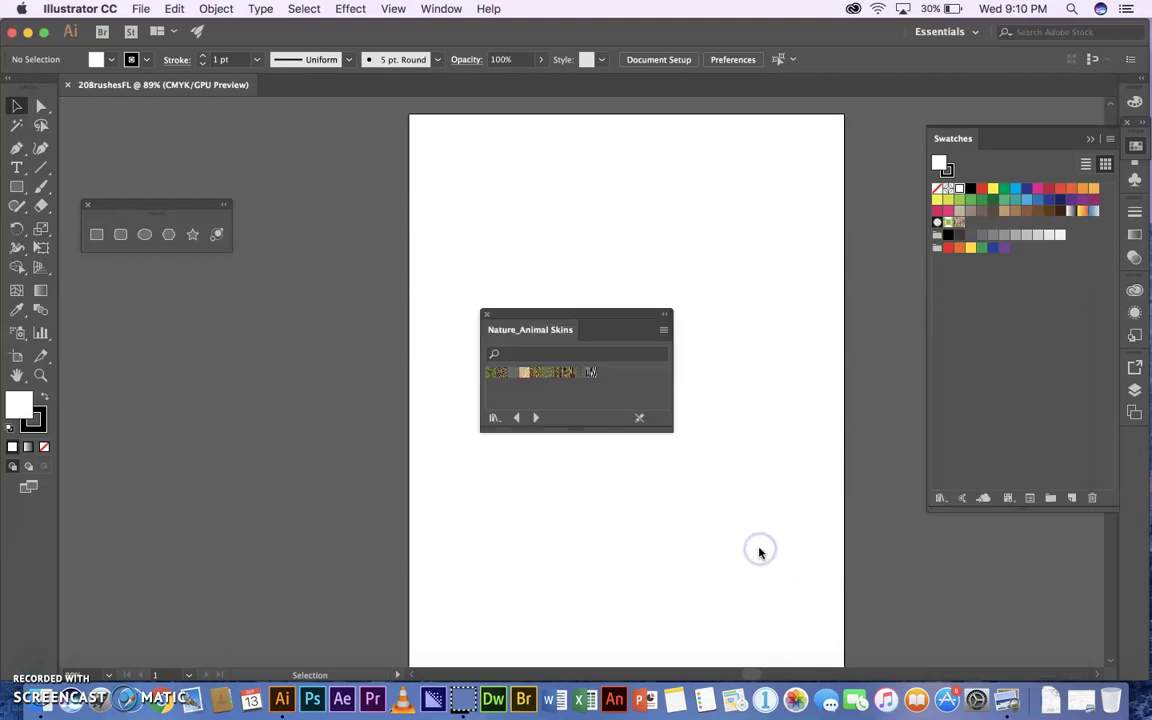
drag(604, 318, 238, 386)
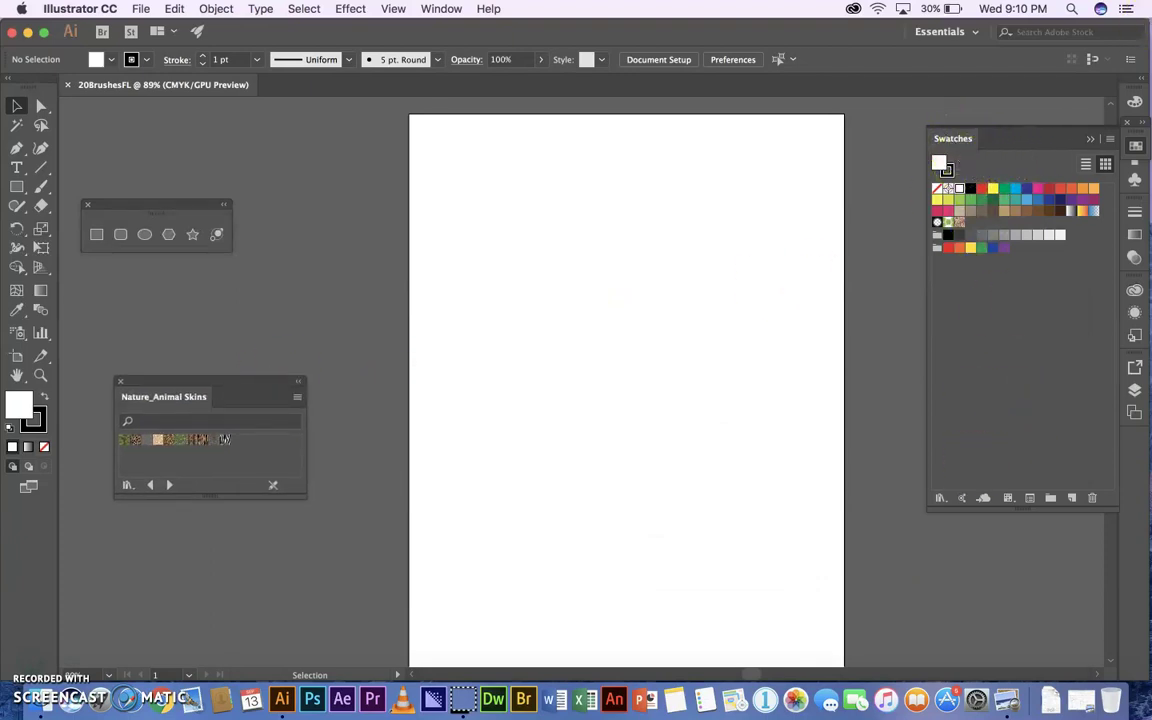
click(1090, 138)
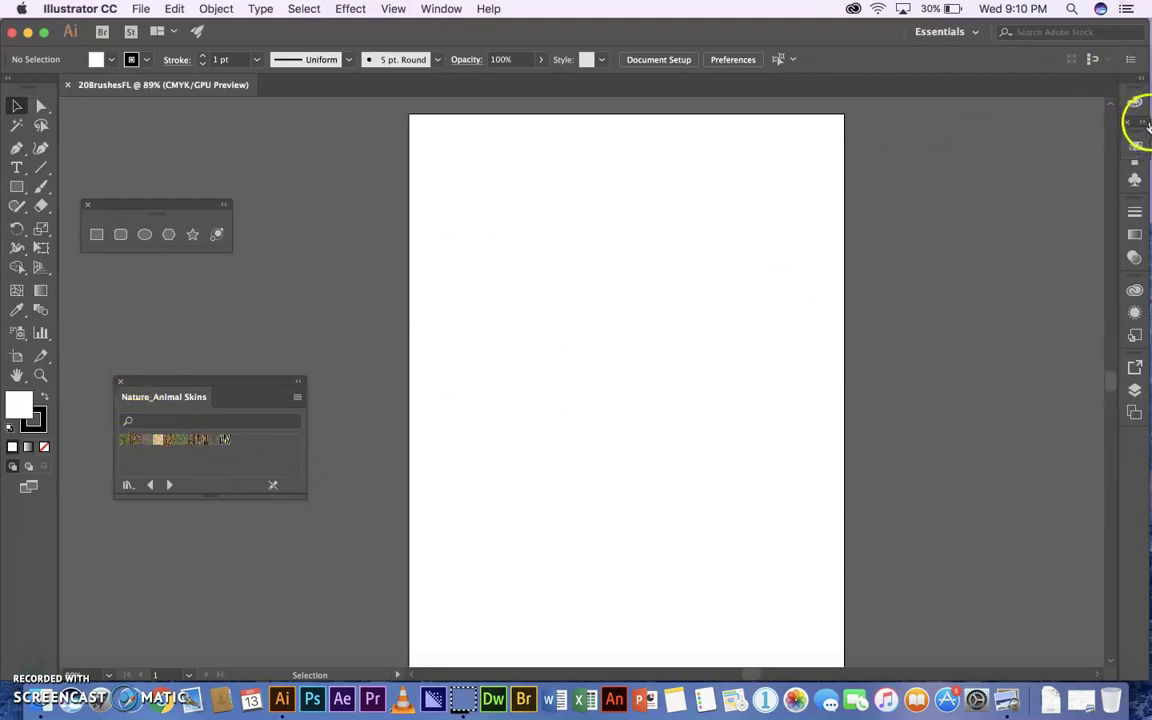
Make the stroke red in the enlarged Color panel spectrum and select the Paintbrush tool.
click(1135, 99)
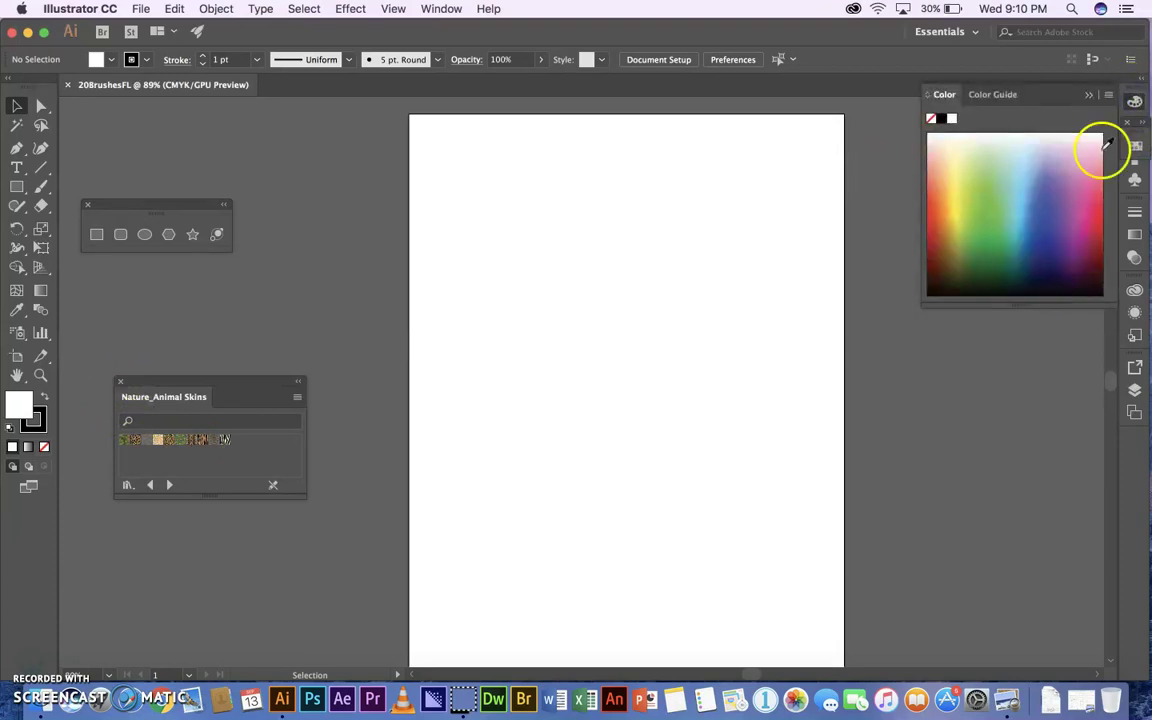
drag(1021, 304, 1016, 377)
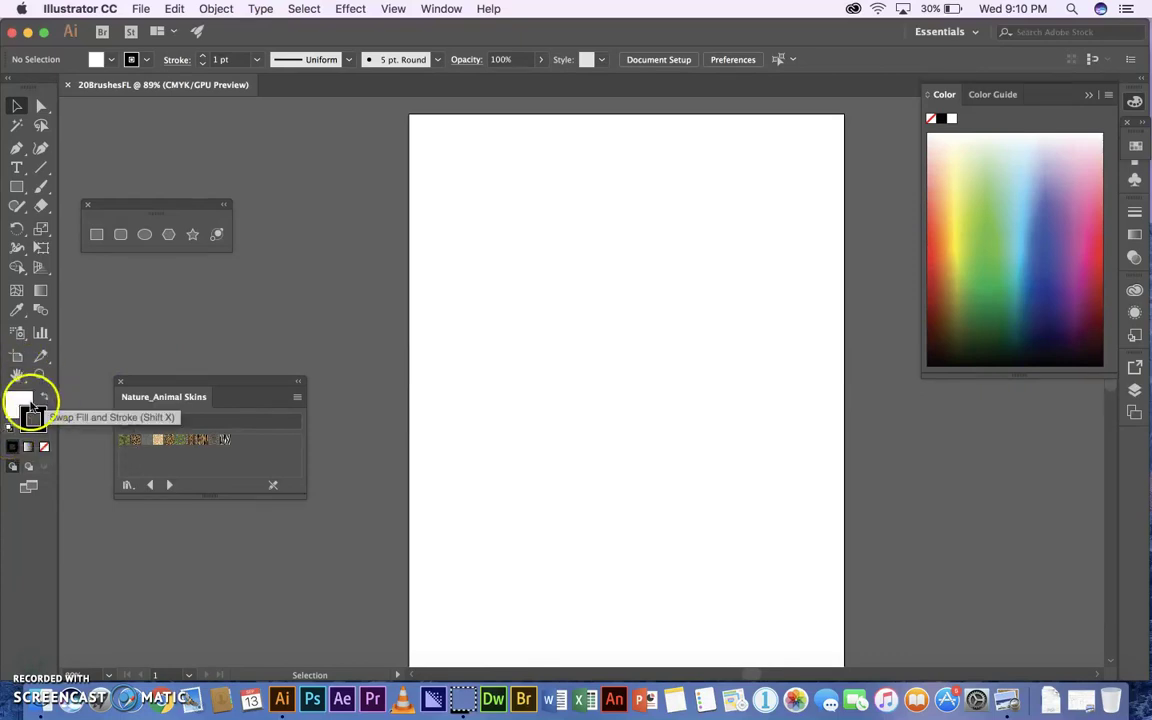
key(x)
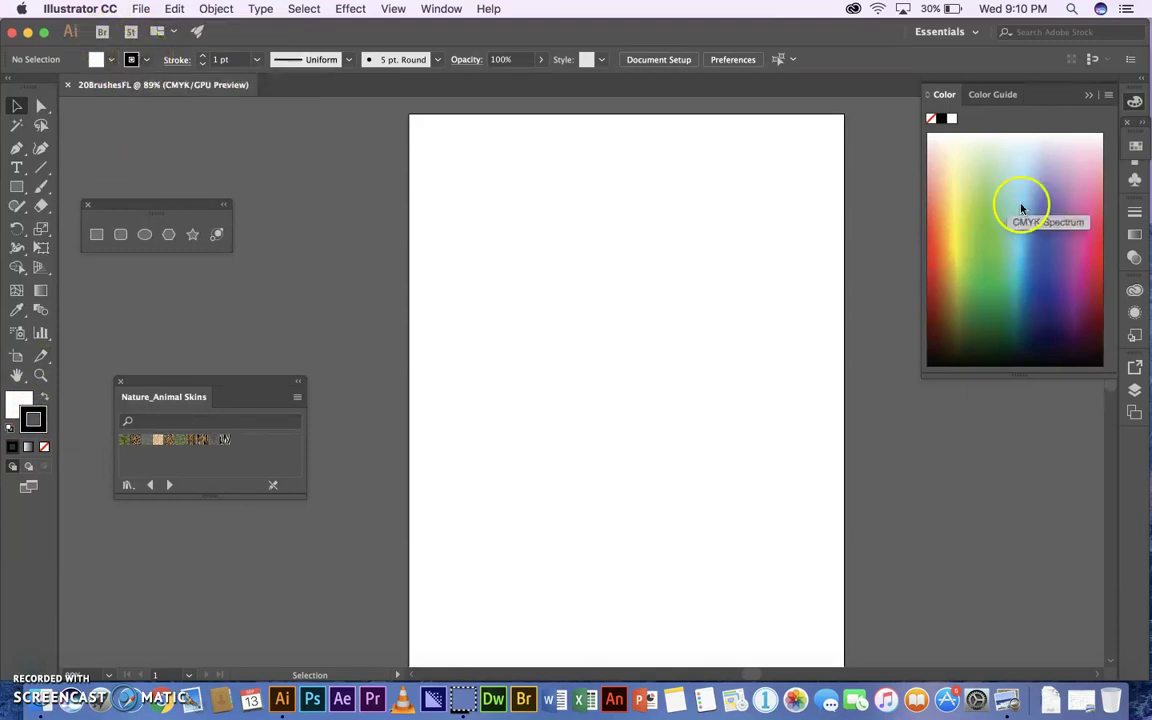
click(1055, 277)
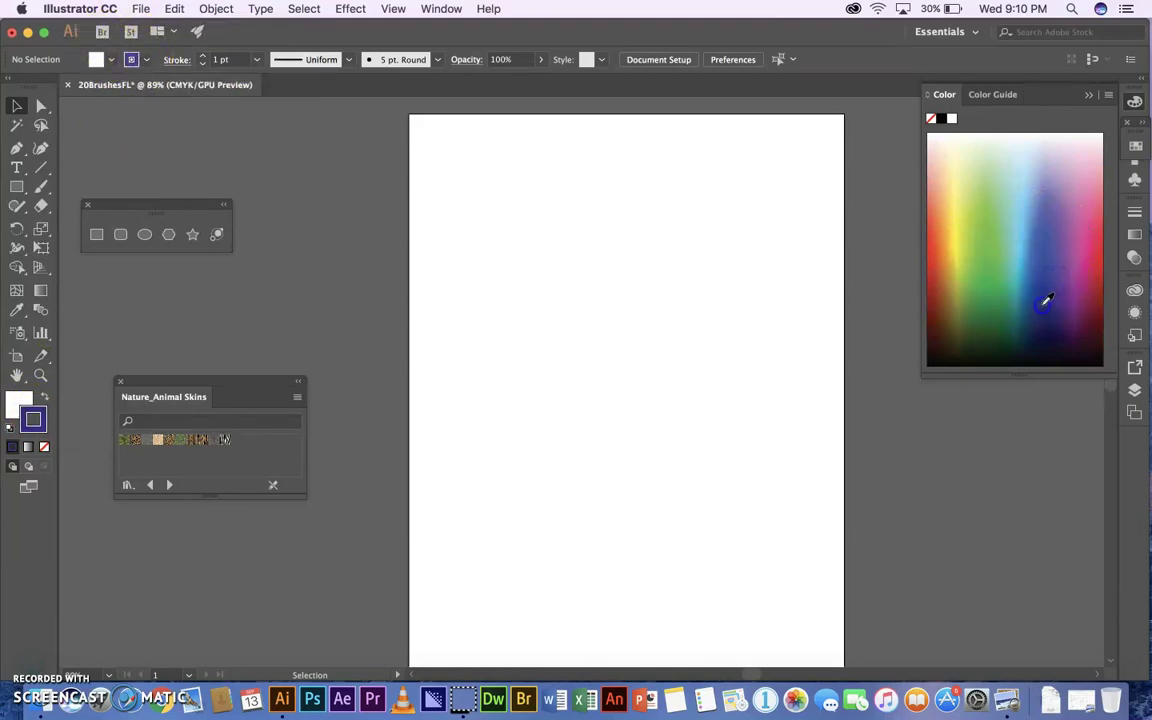
click(1099, 232)
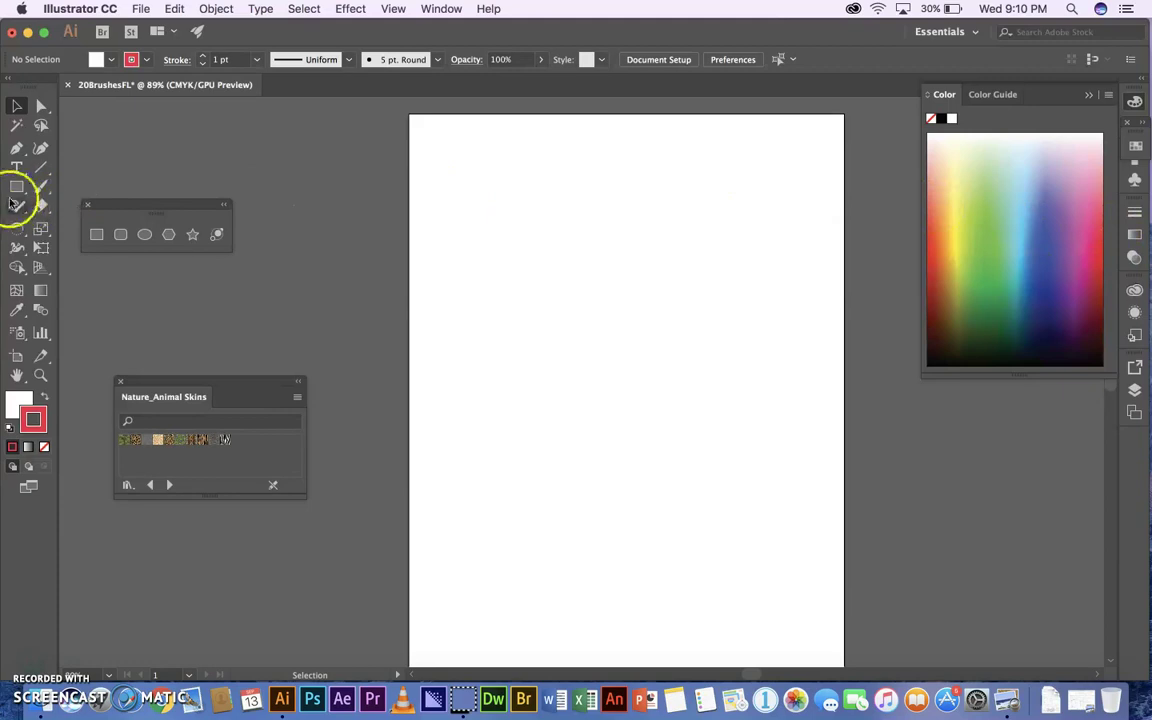
click(42, 187)
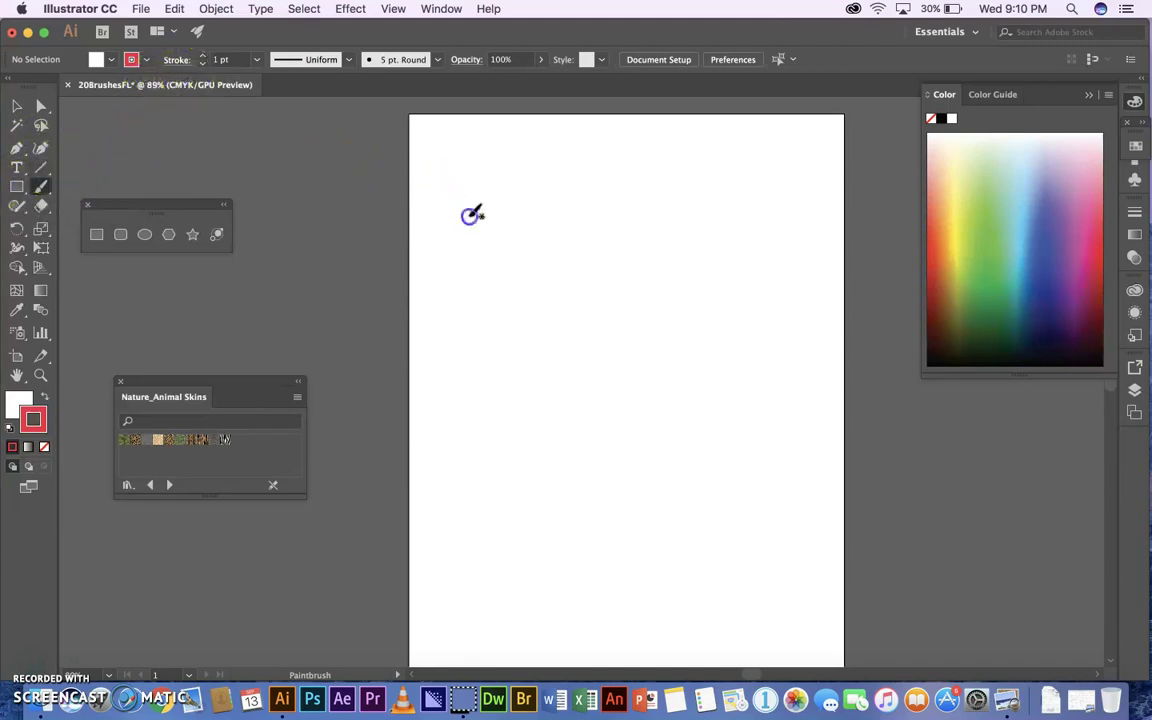
Paint three red wavy strokes near the top, lowering stroke weight to 2 pt for the last.
mouse_move(468, 215)
mouse_down()
mouse_move(558, 216)
mouse_move(608, 287)
mouse_move(684, 282)
mouse_up()
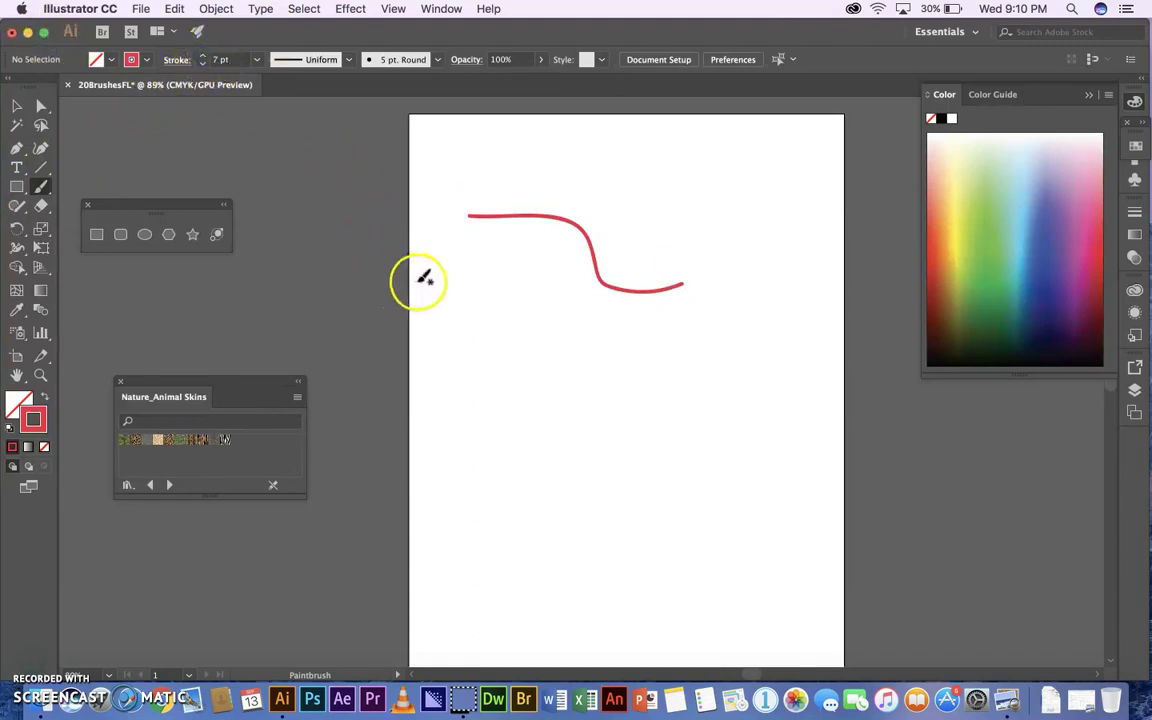
mouse_move(420, 286)
mouse_down()
mouse_move(487, 312)
mouse_move(580, 385)
mouse_move(648, 392)
mouse_up()
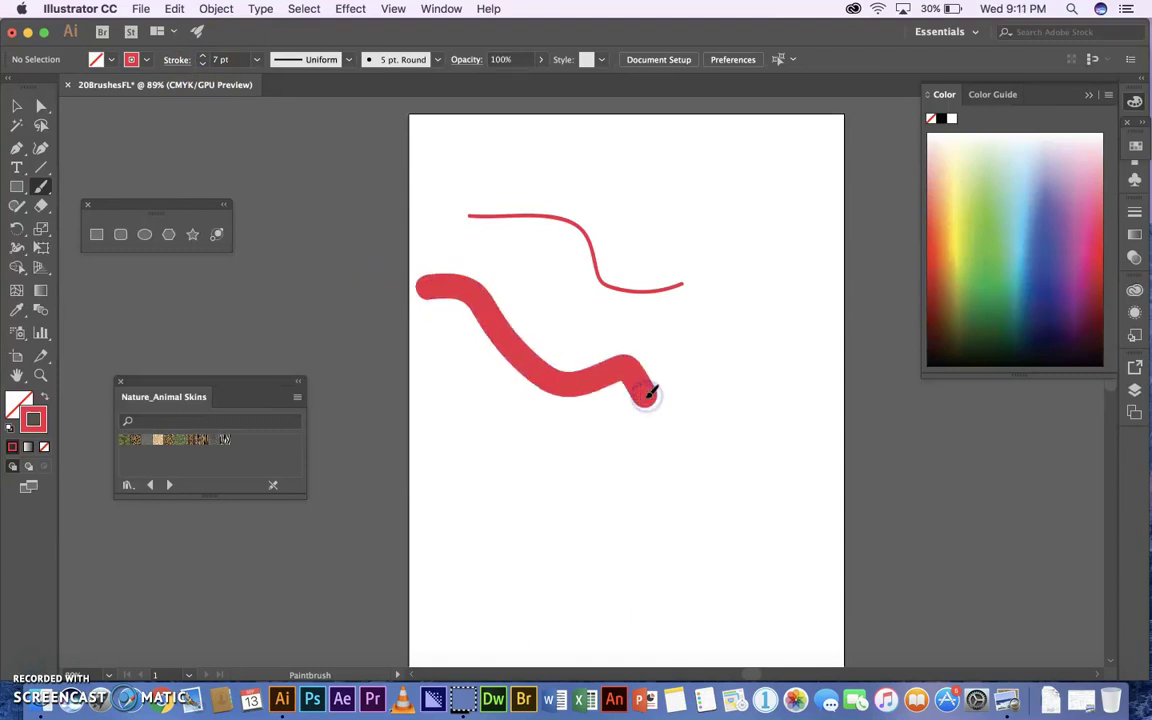
click(200, 64)
click(200, 64)
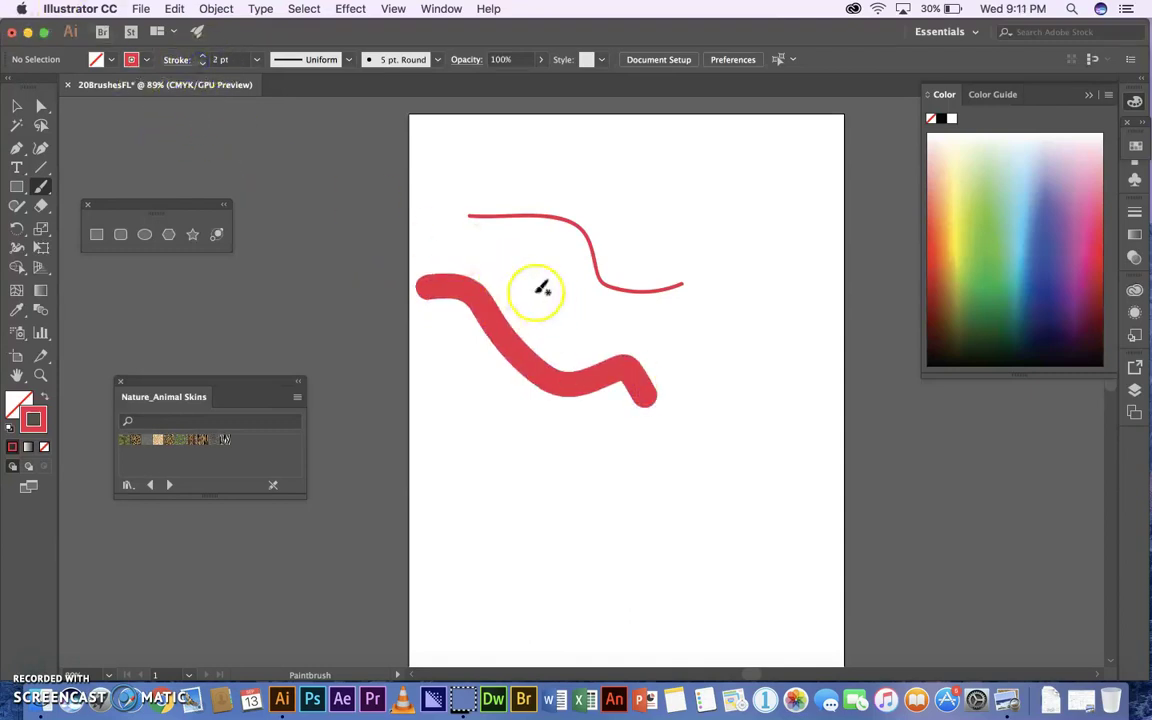
mouse_move(478, 237)
mouse_down()
mouse_move(536, 277)
mouse_move(617, 262)
mouse_up()
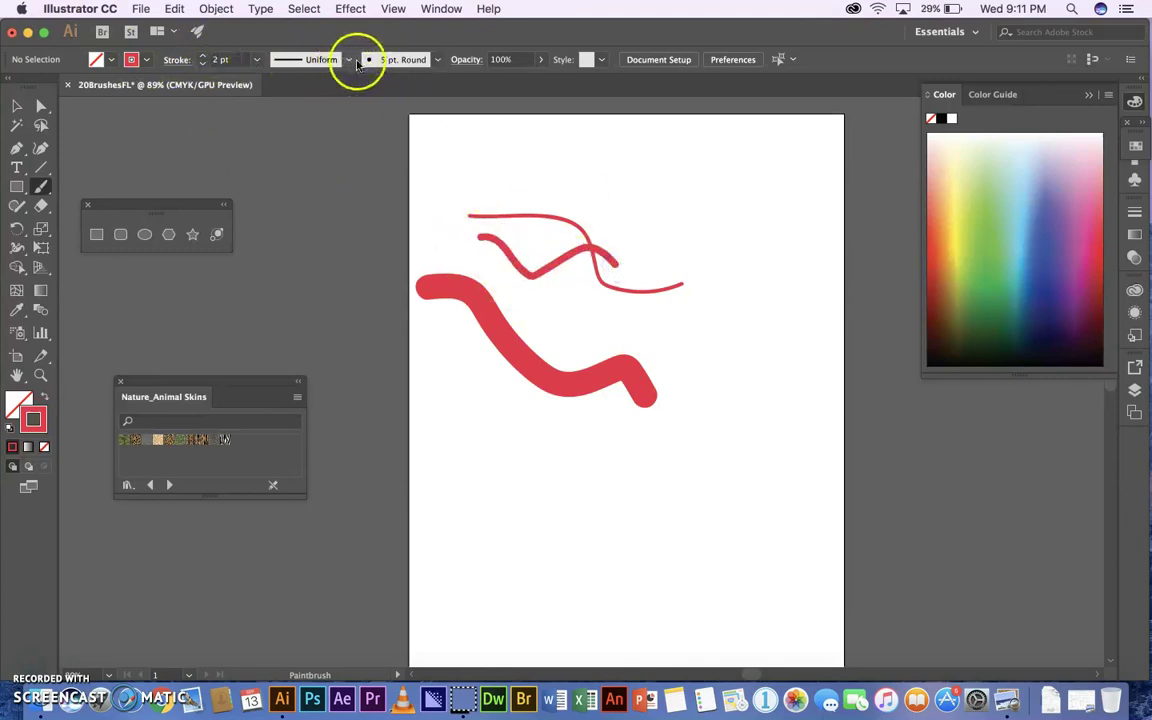
click(438, 60)
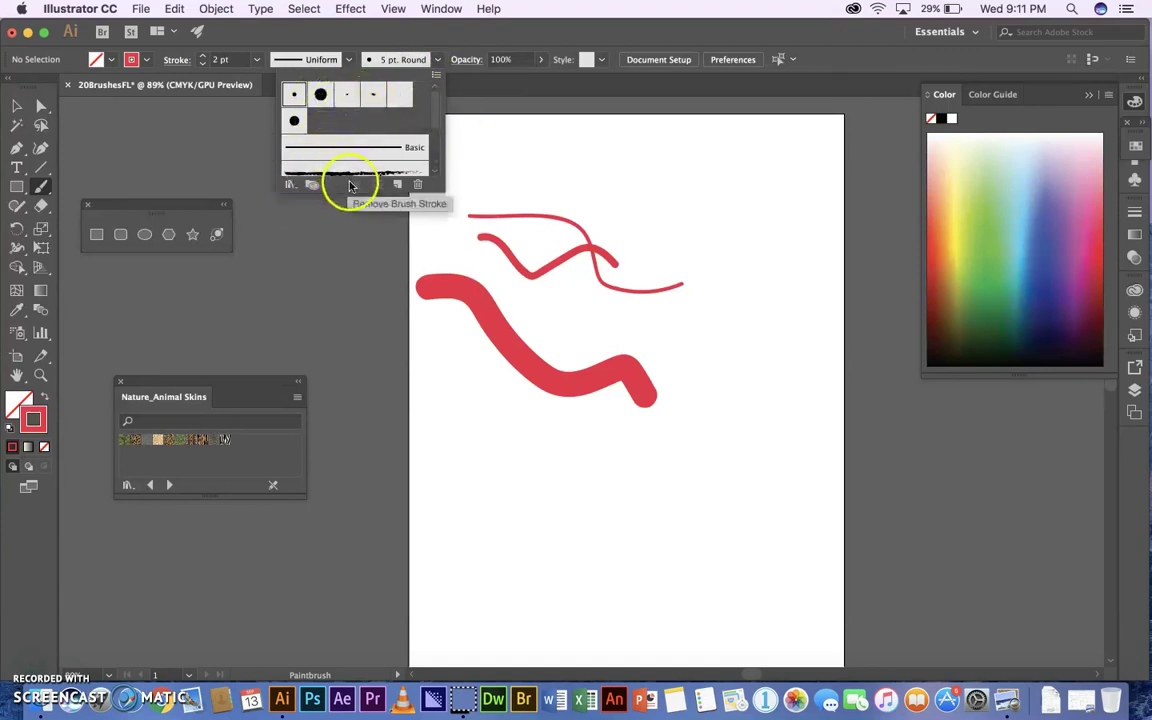
Open the Artistic_Calligraphic brush library from the brush libraries list.
click(290, 185)
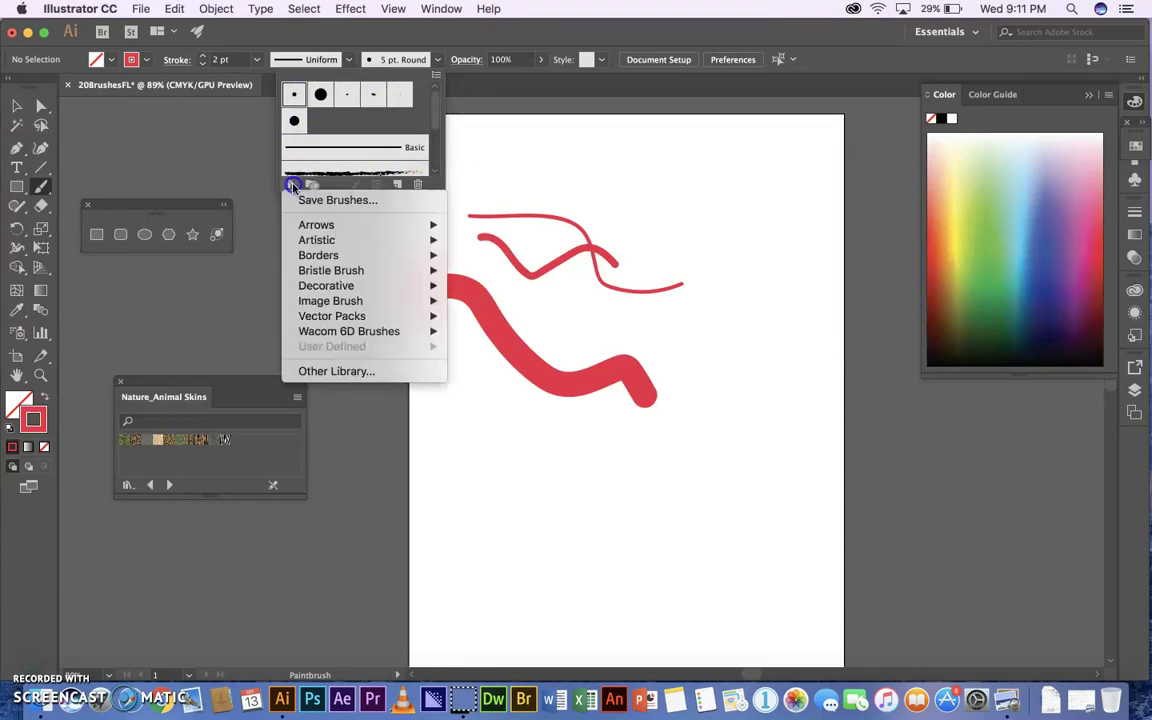
click(290, 224)
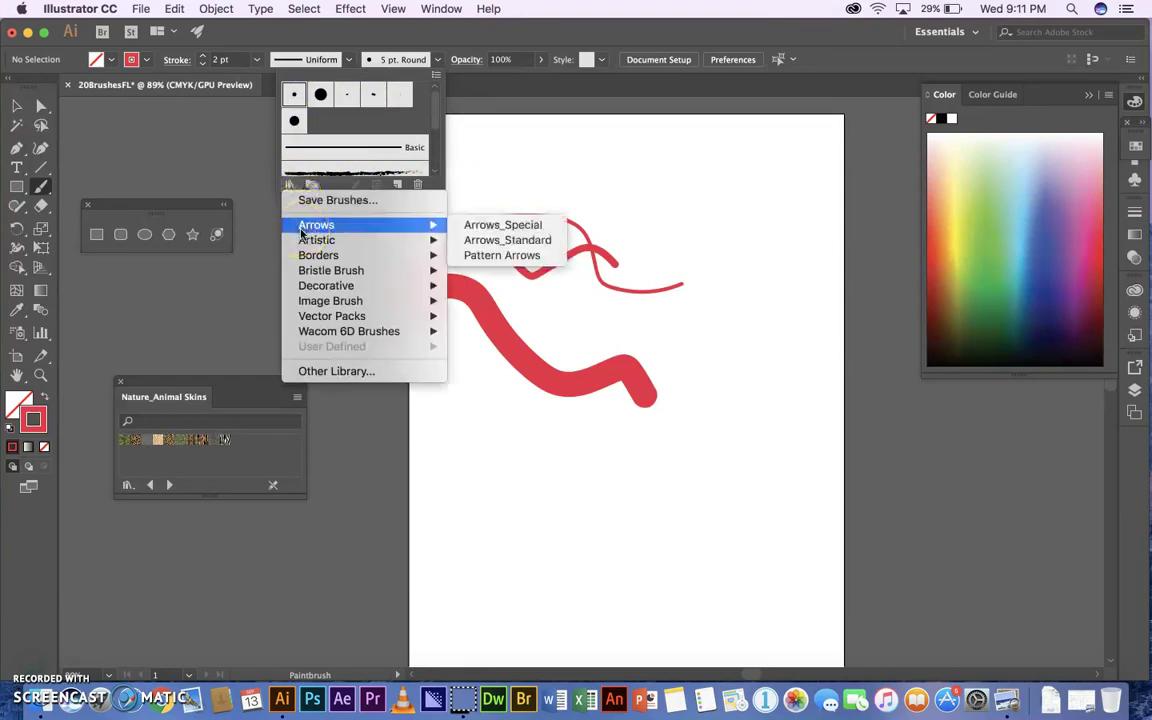
mouse_move(310, 244)
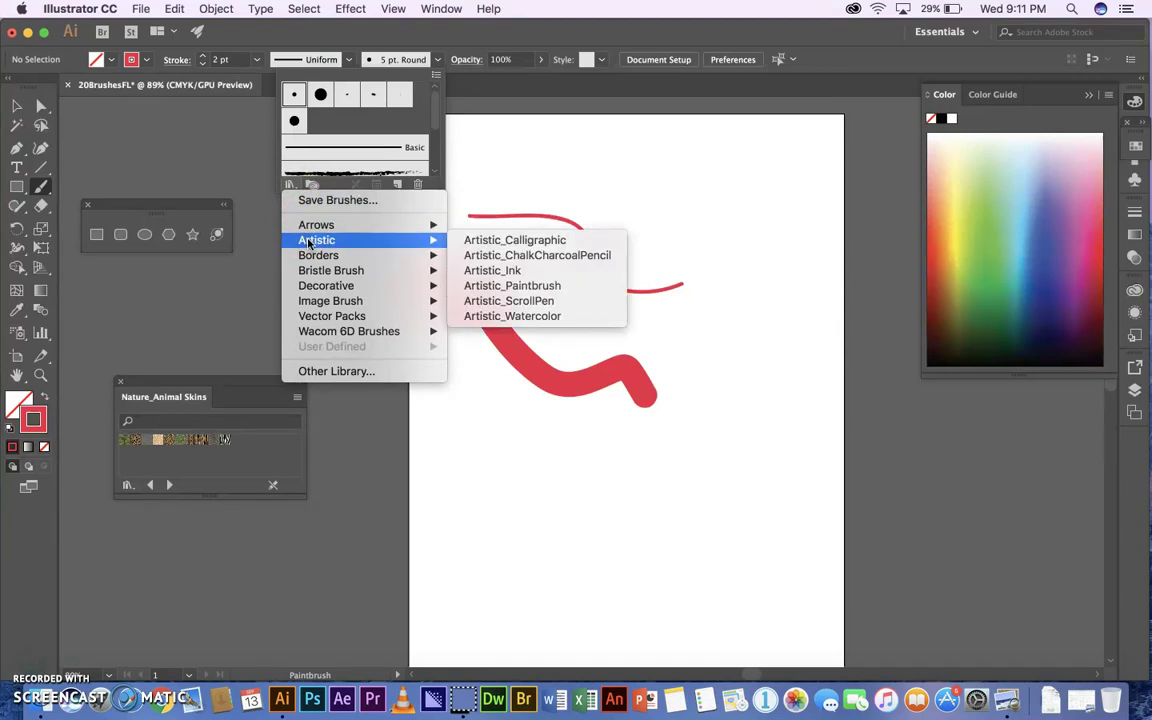
click(518, 242)
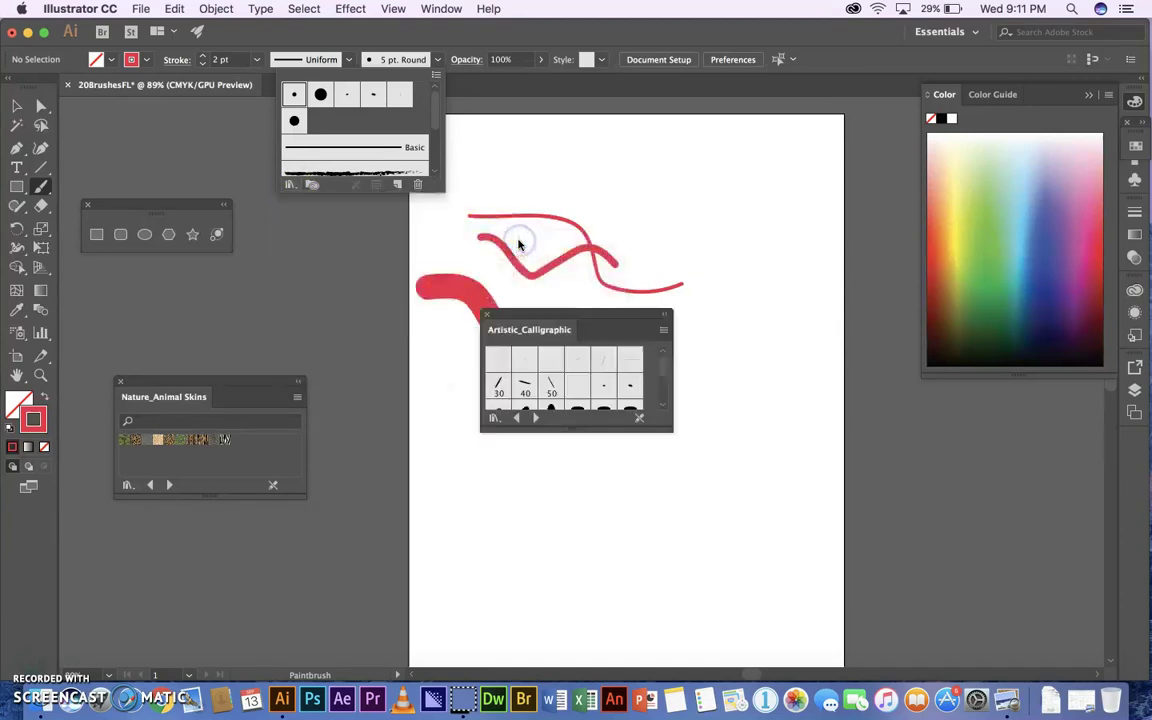
click(578, 463)
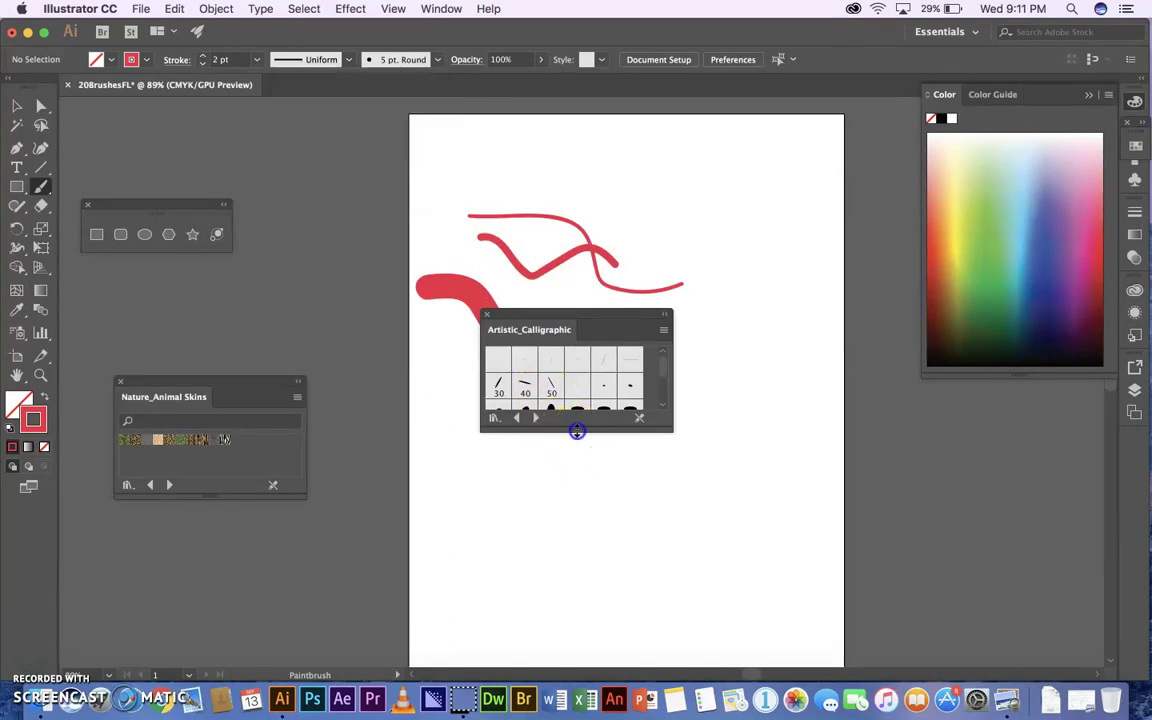
Enlarge the Artistic_Calligraphic panel and move it right, below the Color panel.
drag(577, 431, 581, 562)
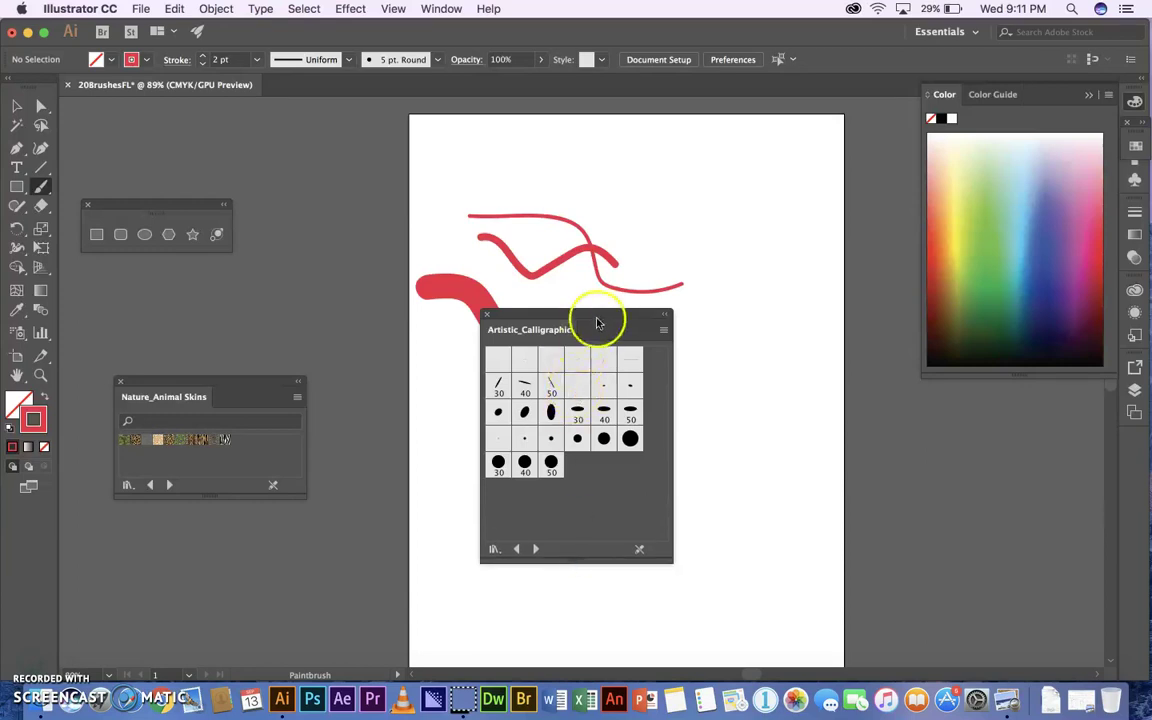
mouse_move(600, 316)
mouse_down()
mouse_move(882, 368)
mouse_move(1010, 330)
mouse_move(1020, 273)
mouse_up()
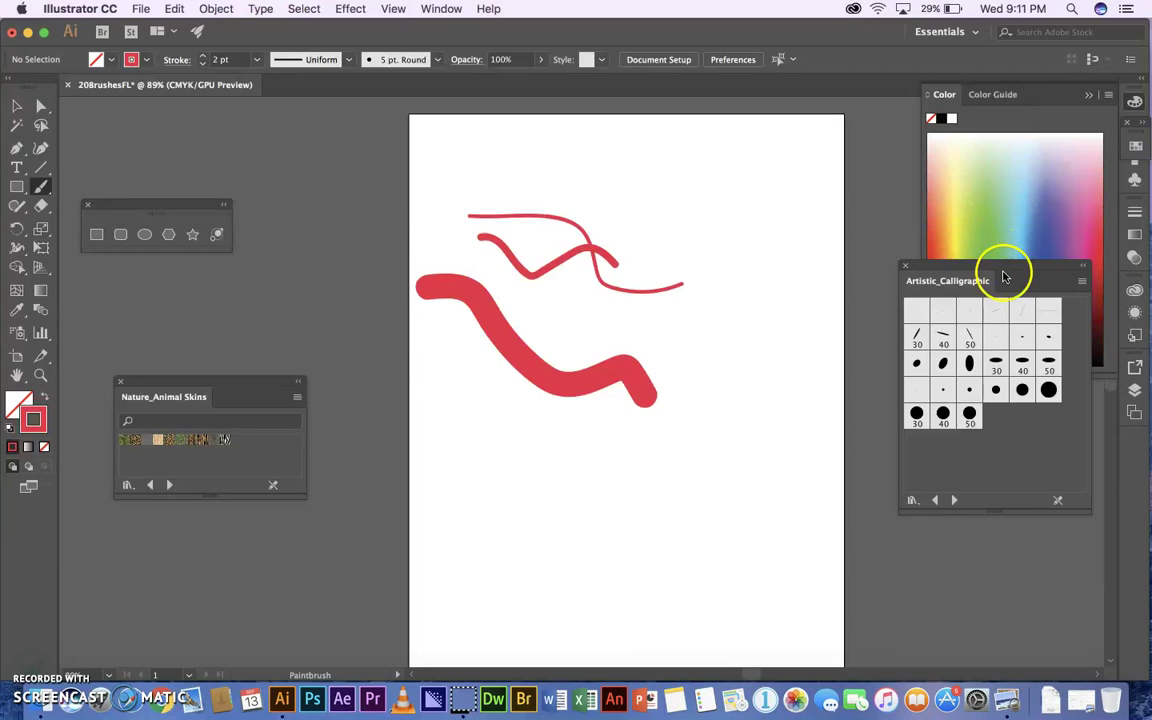
drag(1005, 270, 1007, 400)
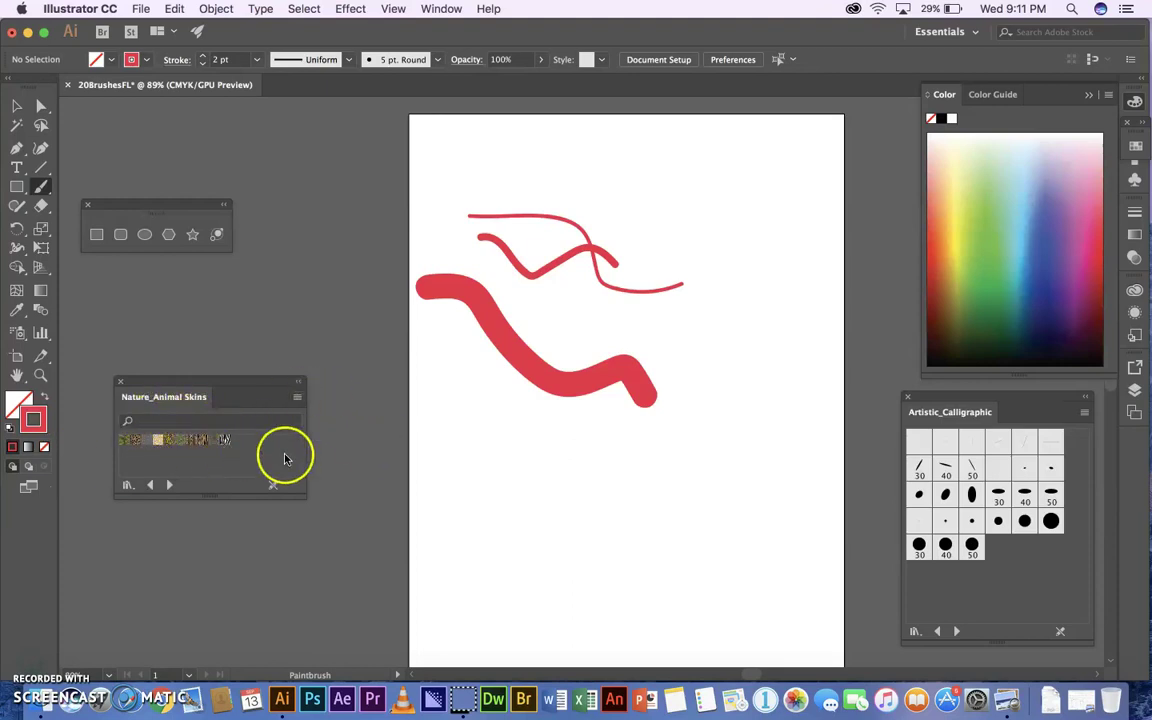
Paint zebra-skin strokes below the red strokes and in a long arc across the top.
click(224, 441)
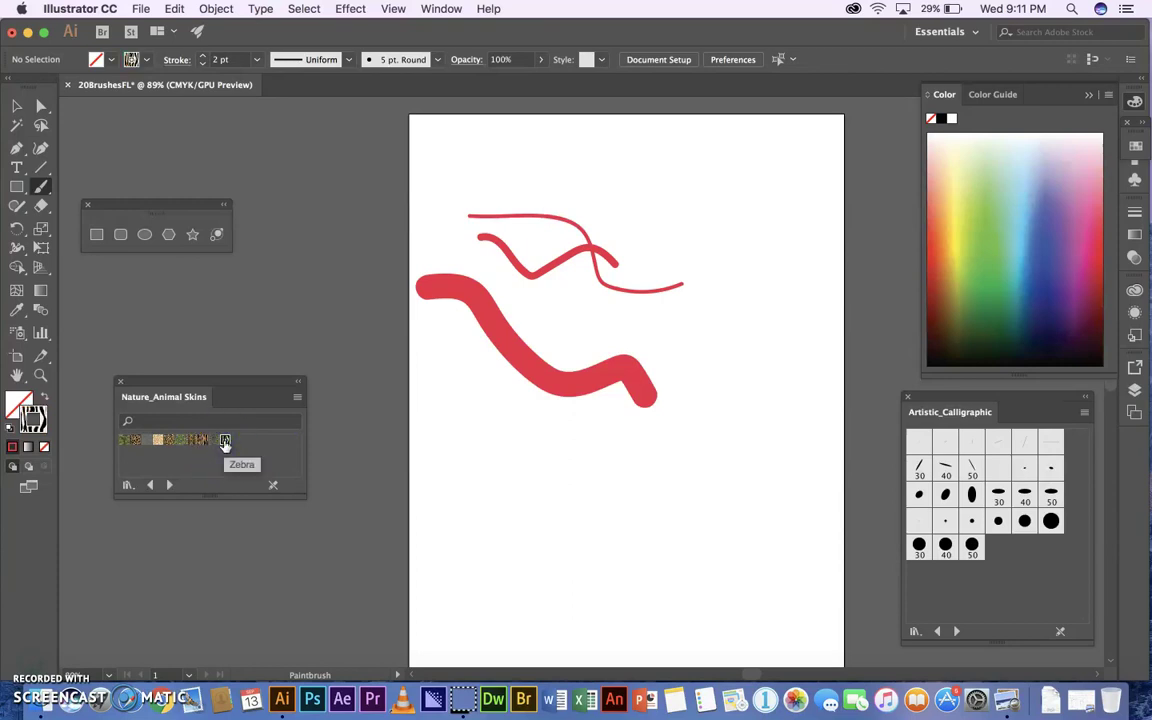
mouse_move(470, 469)
mouse_down()
mouse_move(603, 500)
mouse_move(682, 436)
mouse_up()
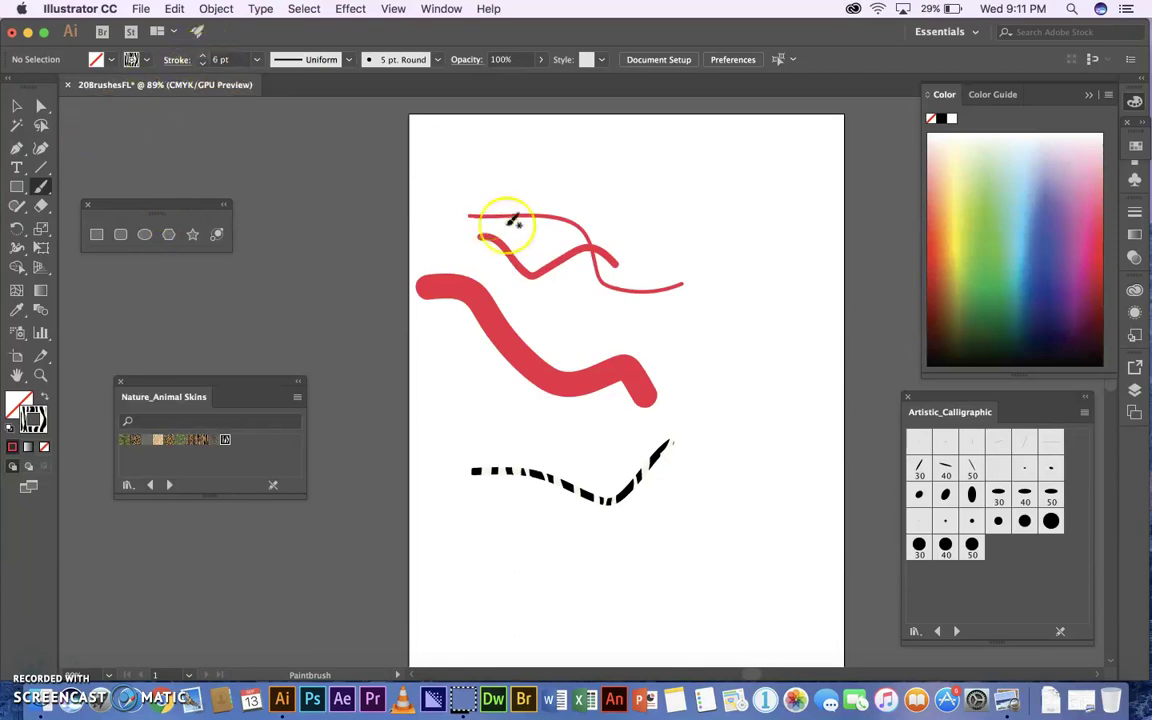
mouse_move(464, 206)
mouse_down()
mouse_move(559, 207)
mouse_move(727, 249)
mouse_move(778, 362)
mouse_up()
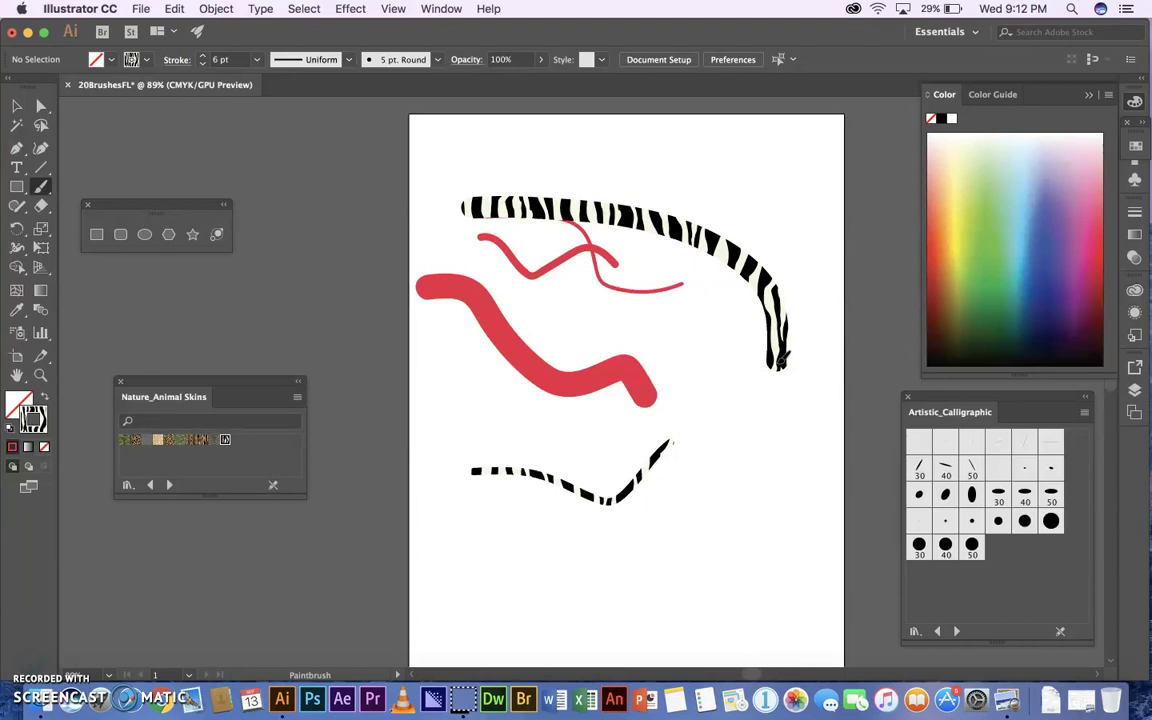
Try Jaguar and decorative patterns on the top stroke, finally colouring it plain purple.
click(17, 106)
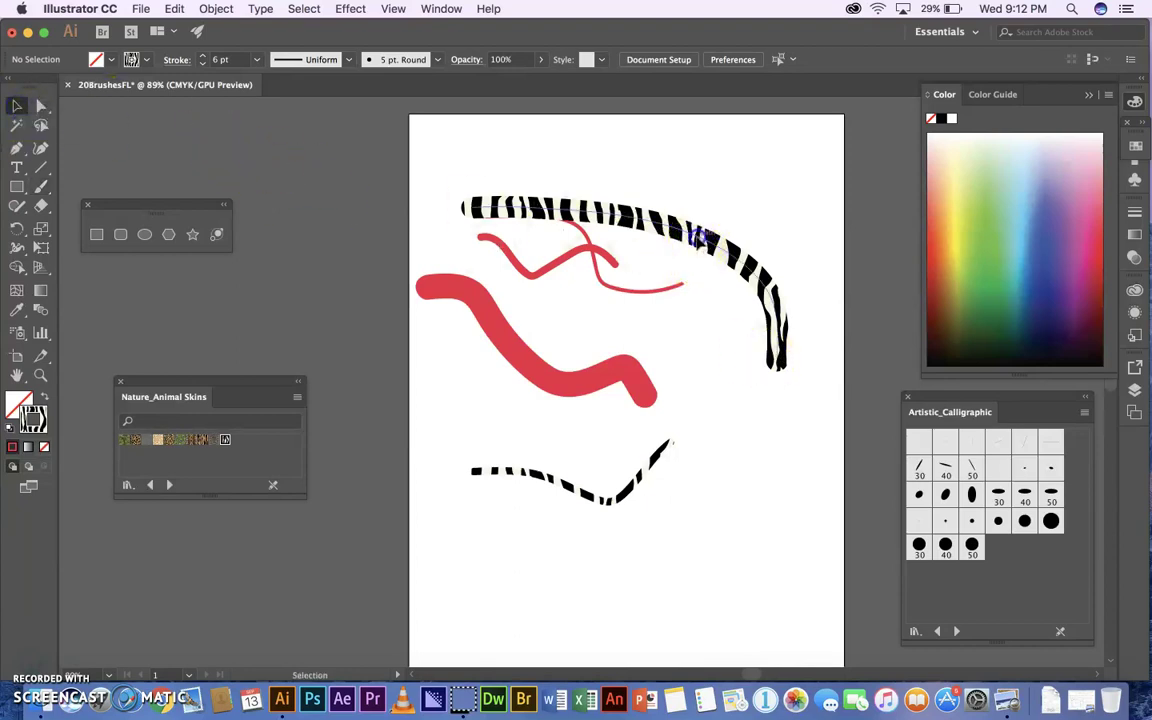
click(629, 214)
click(168, 437)
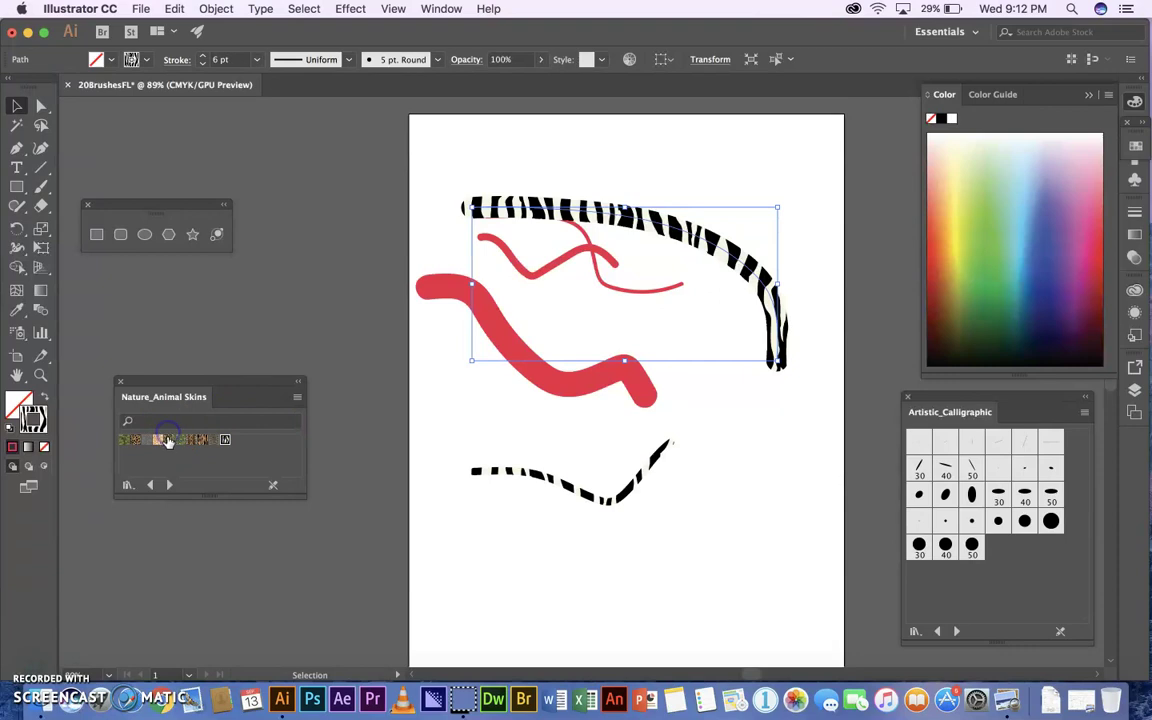
click(168, 440)
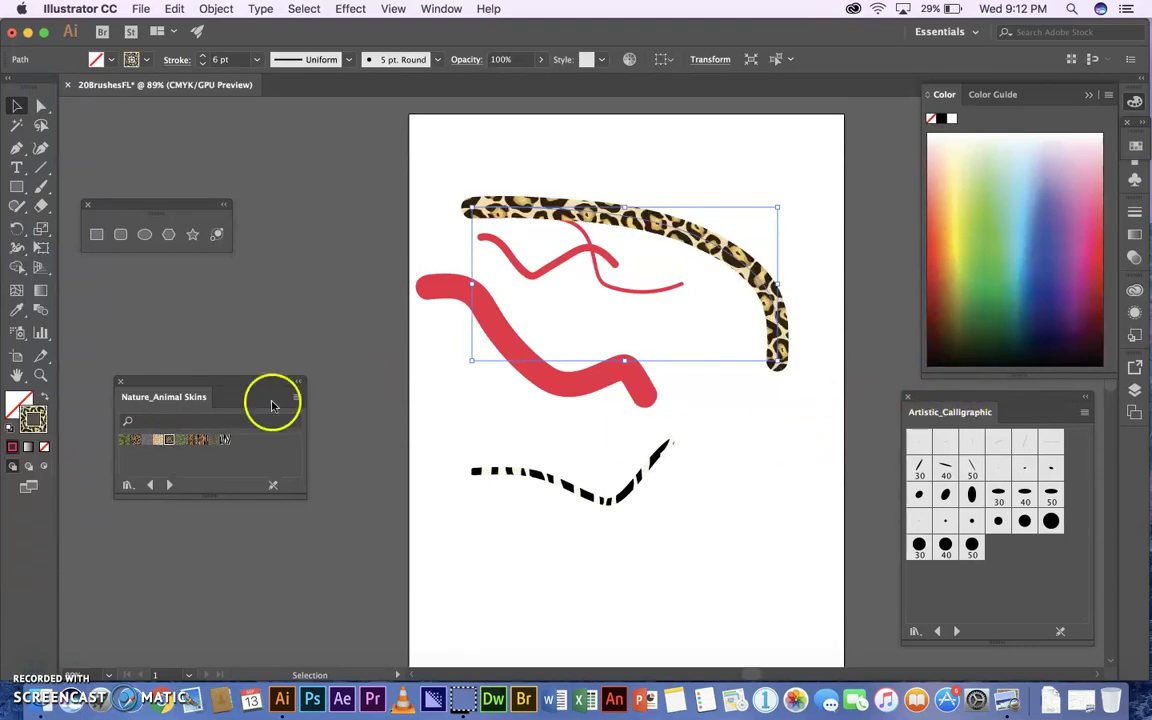
click(150, 486)
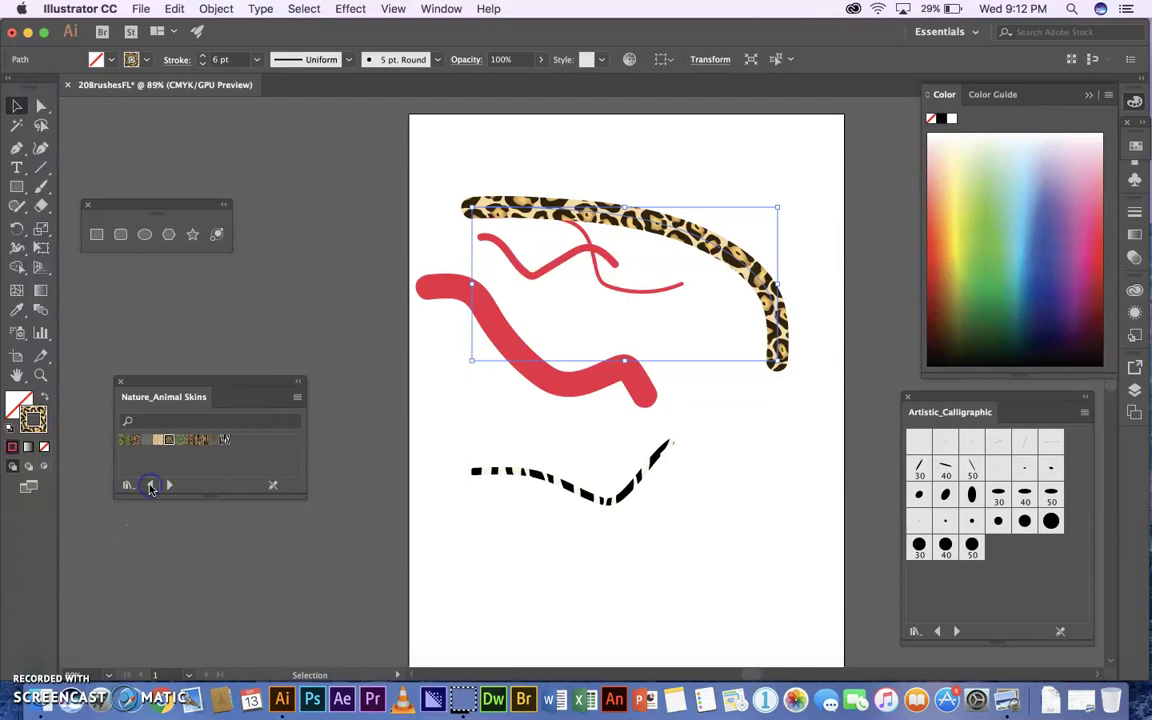
click(150, 486)
click(170, 487)
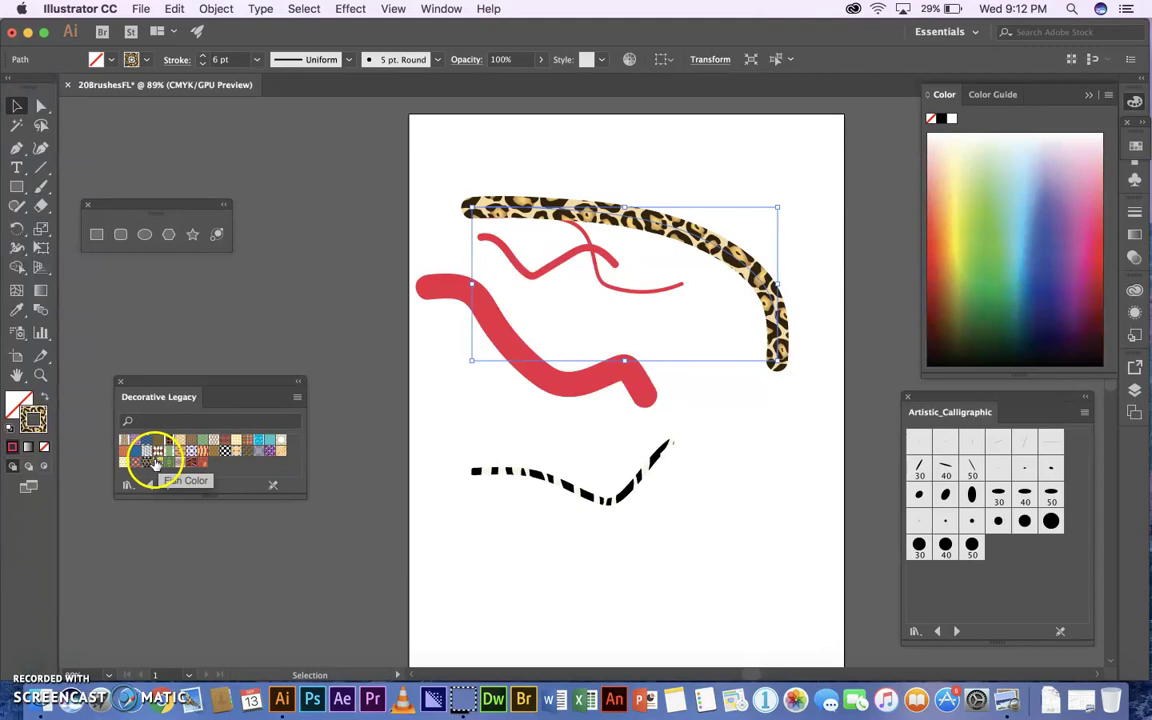
click(152, 461)
click(200, 464)
click(151, 485)
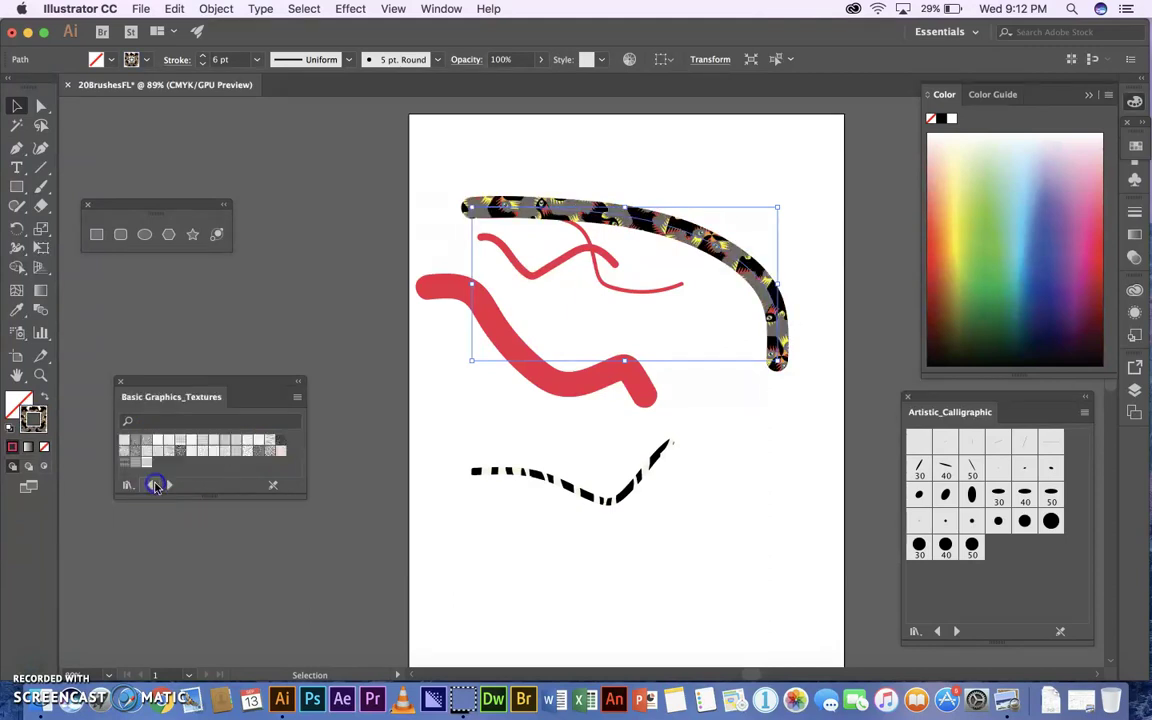
click(153, 485)
click(1069, 208)
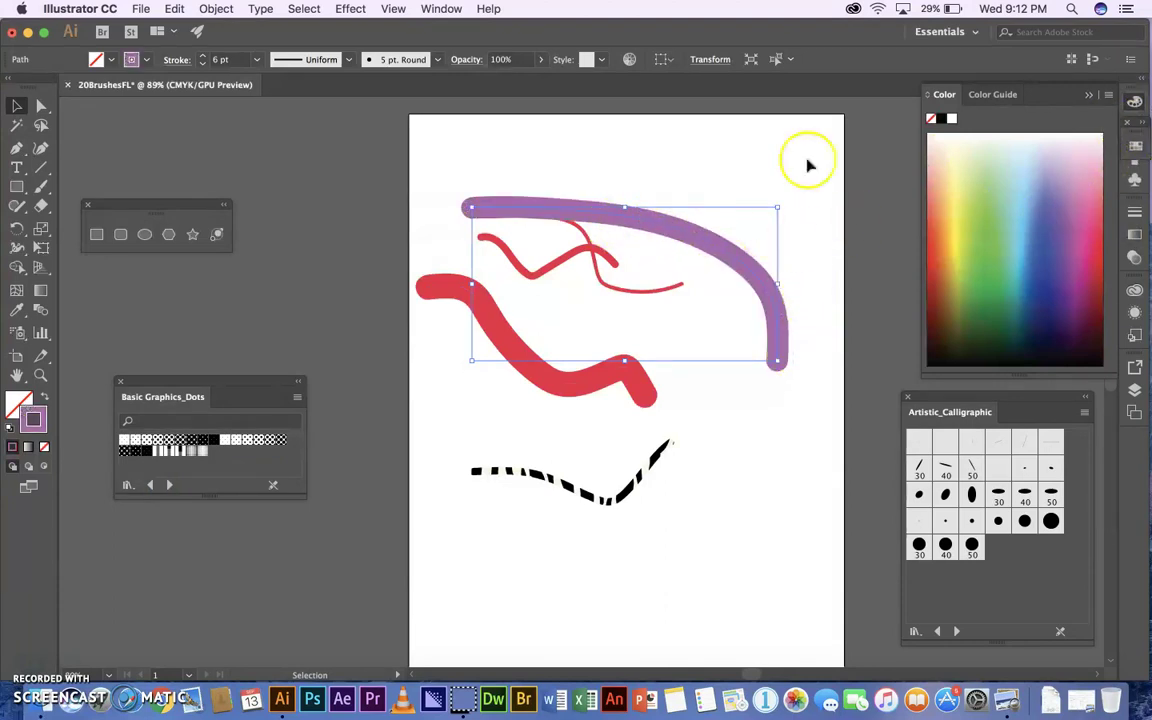
Rotate, shrink and raise the purple stroke to the upper right, then apply the 20 pt. Oval brush.
mouse_move(783, 206)
mouse_down()
mouse_move(779, 309)
mouse_move(801, 309)
mouse_move(689, 316)
mouse_move(733, 255)
mouse_move(776, 268)
mouse_up()
click(648, 322)
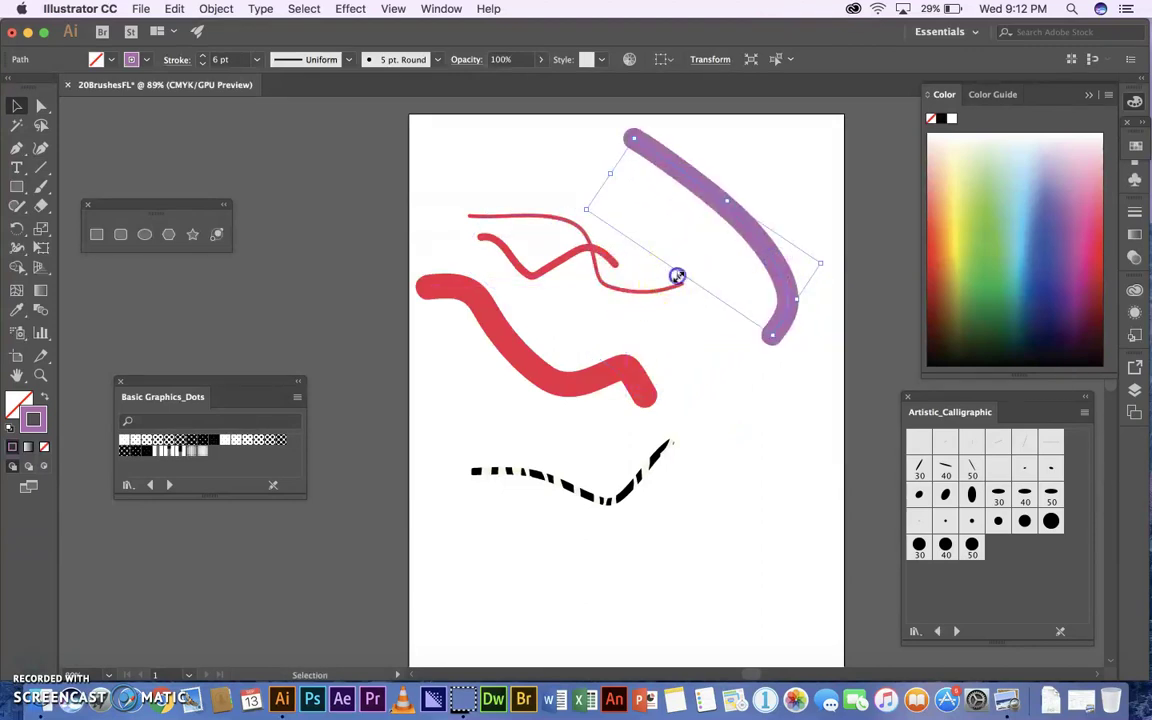
drag(678, 273, 607, 381)
click(725, 252)
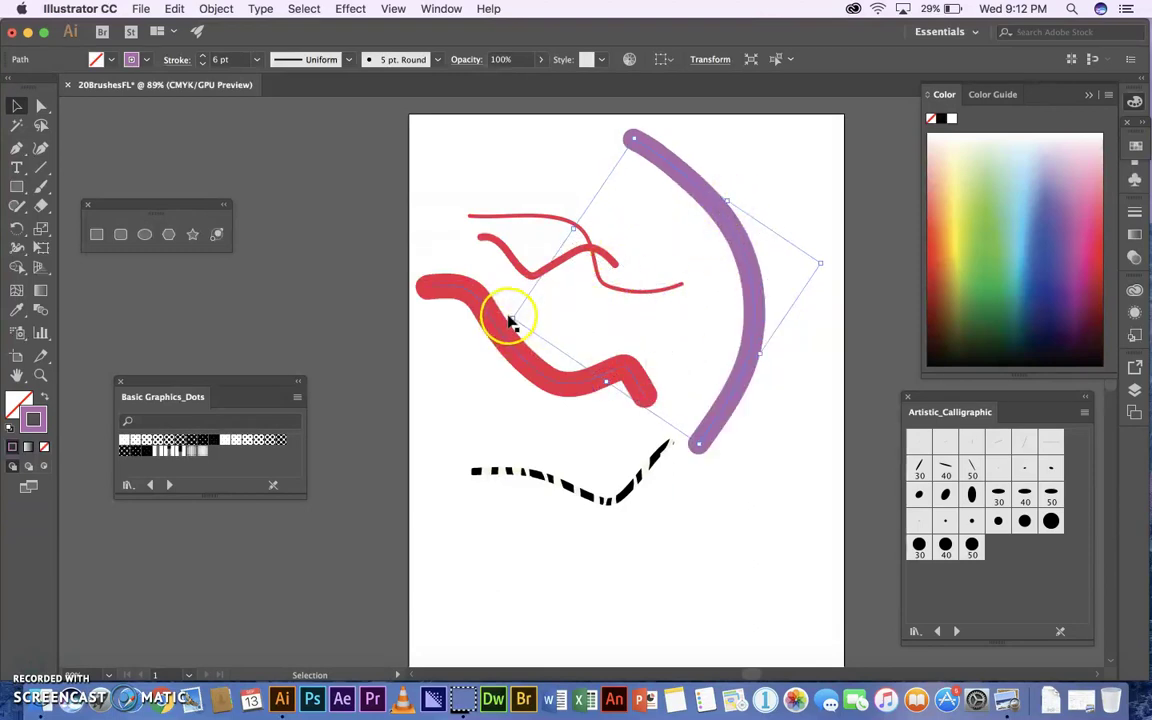
drag(511, 316, 681, 282)
drag(776, 249, 787, 225)
click(998, 532)
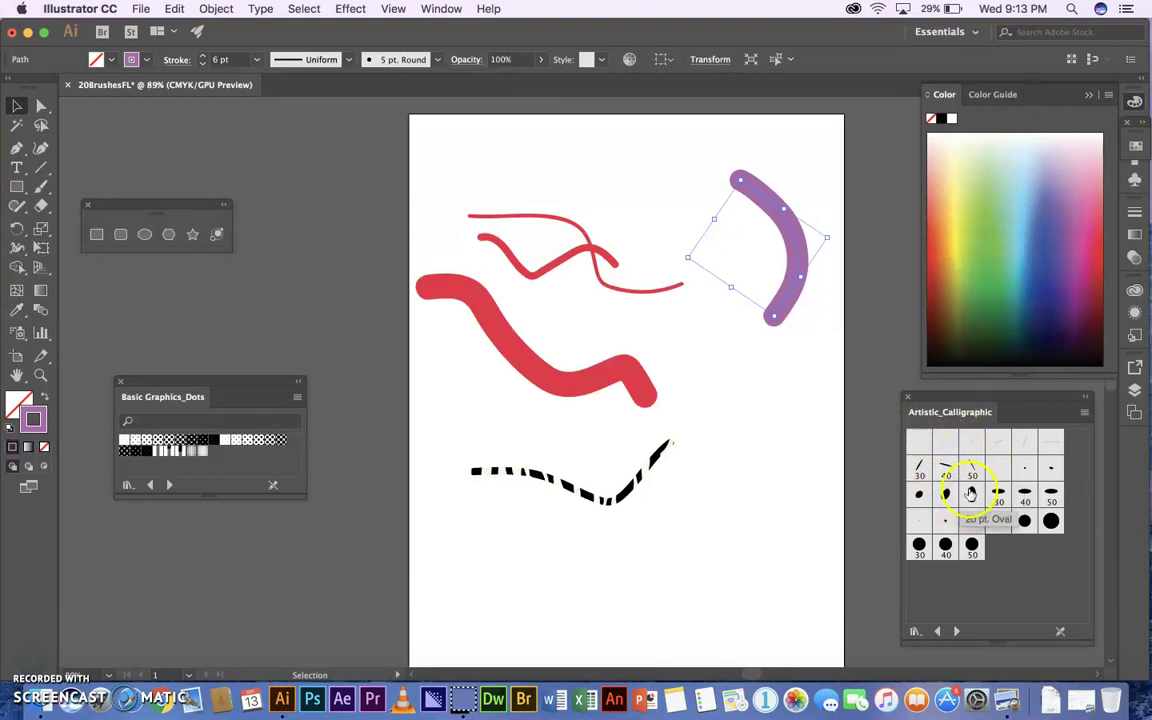
click(971, 493)
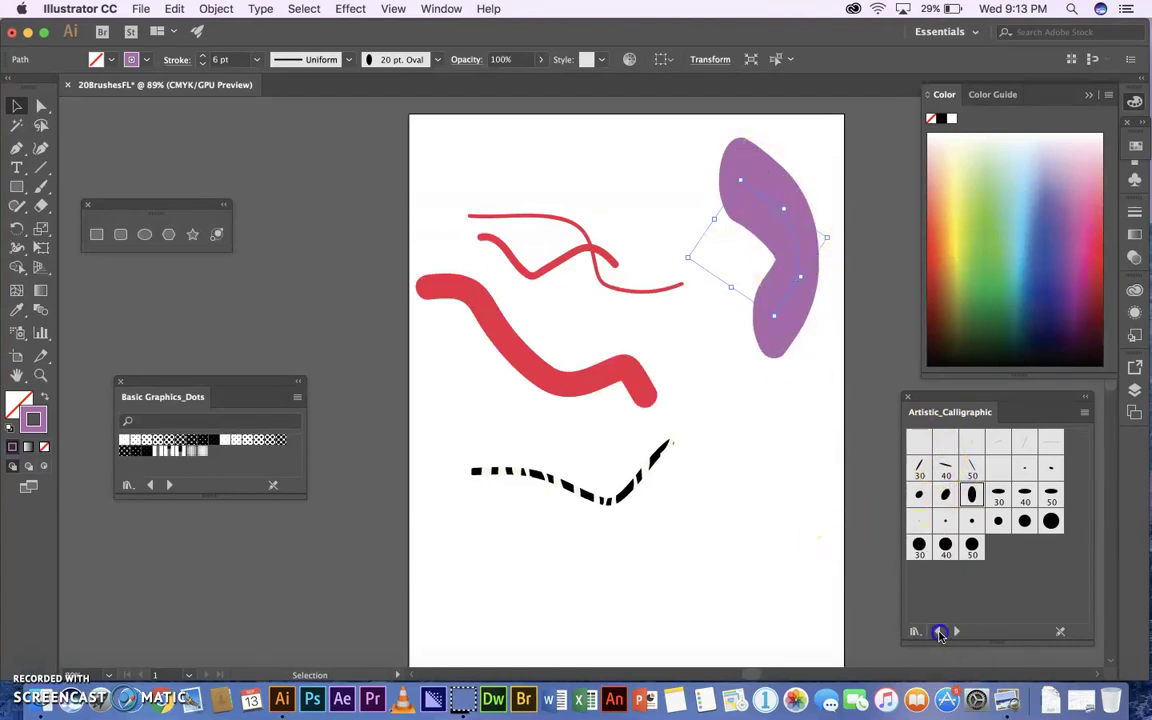
Browse past Arrows_Standard and Artistic_ChalkCharcoalPencil brushes to show the Artistic_Ink library.
click(938, 631)
click(940, 631)
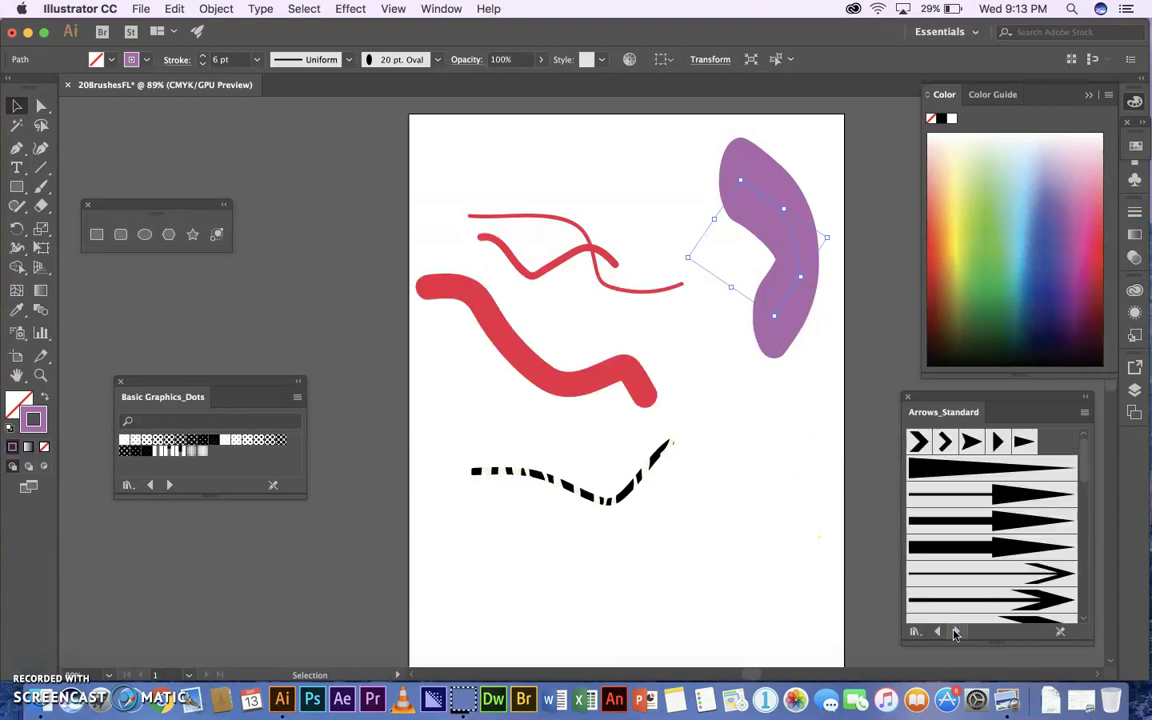
click(955, 631)
click(955, 631)
click(955, 631)
click(955, 631)
click(938, 631)
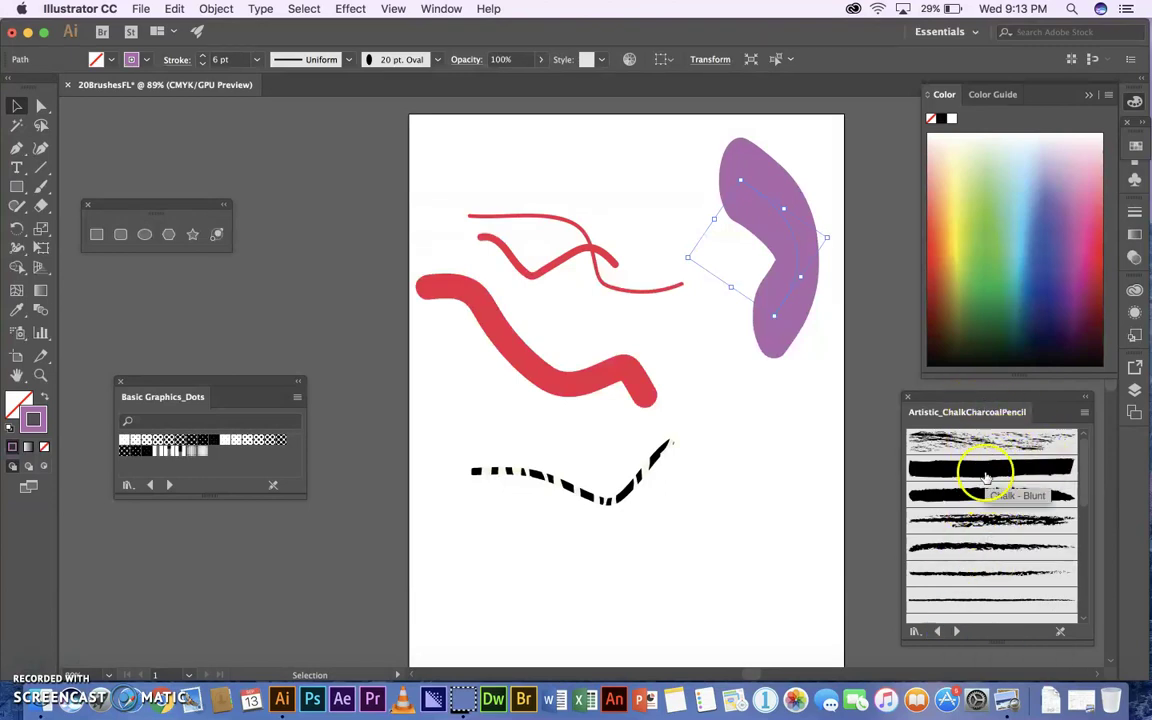
click(956, 631)
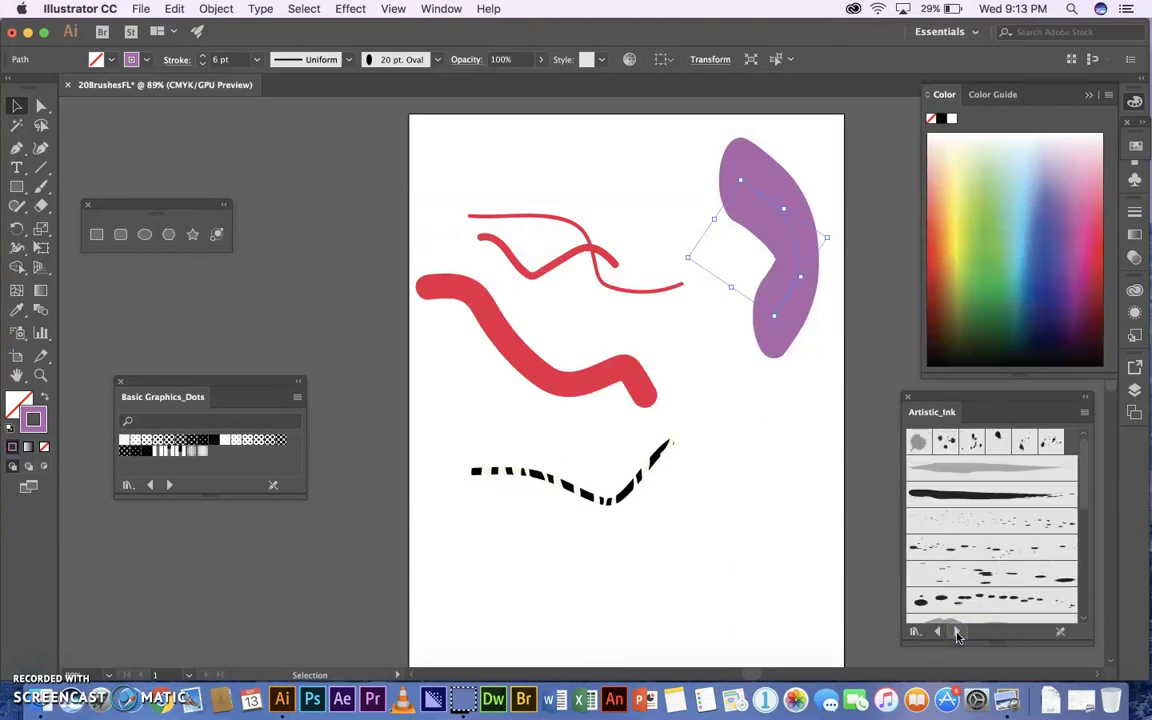
Give the purple arc the thick black ink brush, then paint a wavy ink stroke down the page.
click(972, 494)
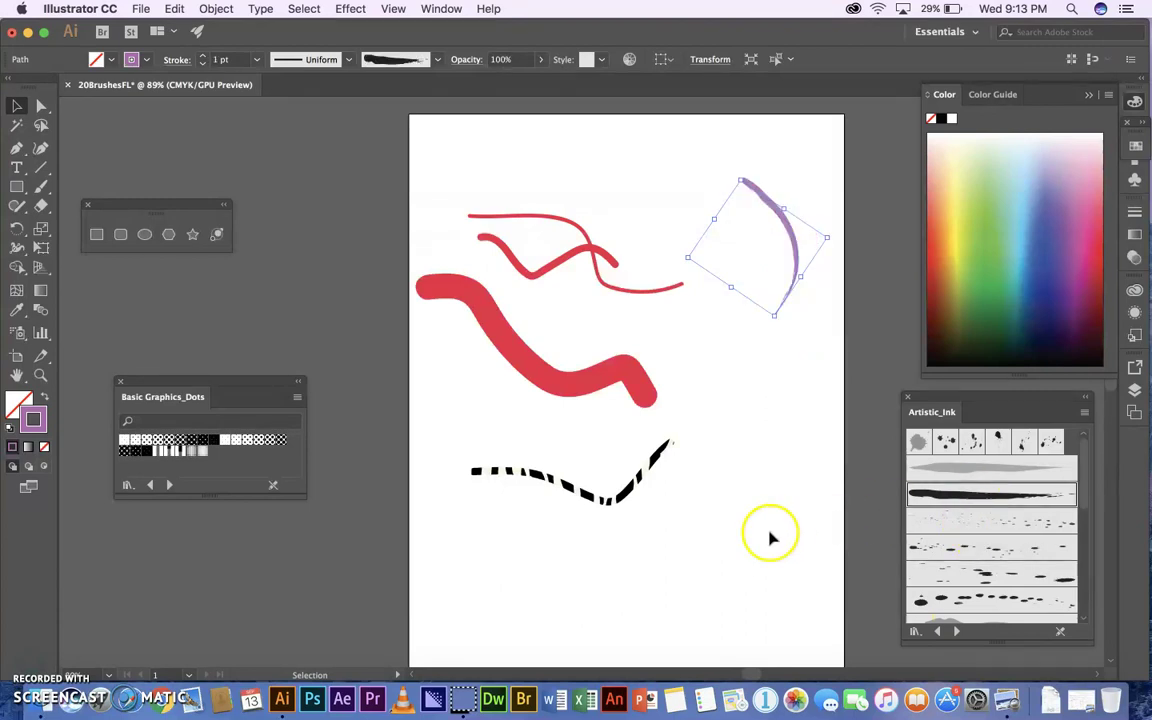
click(753, 515)
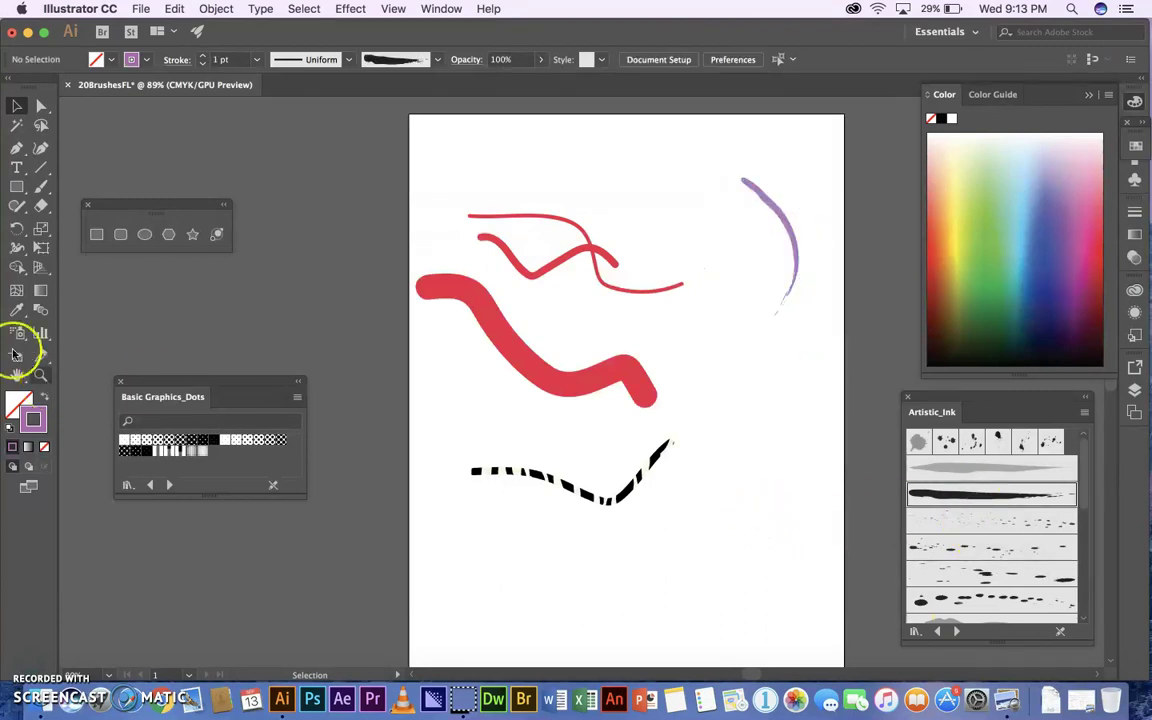
key(b)
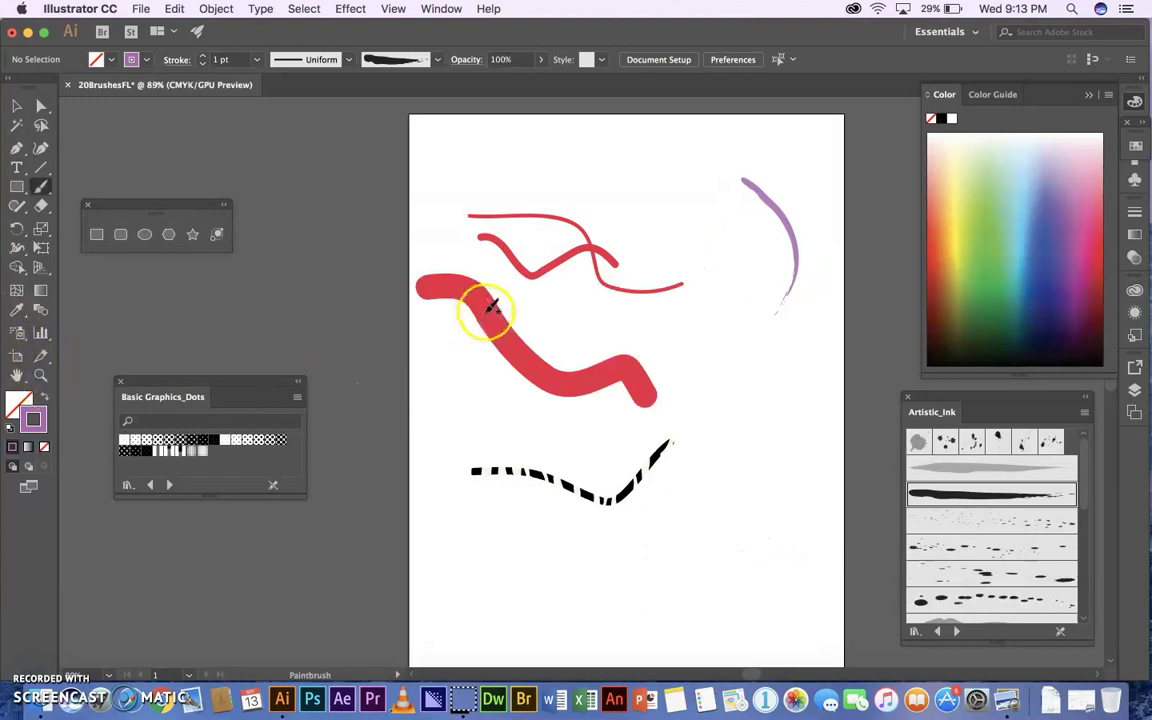
mouse_move(694, 237)
mouse_down()
mouse_move(690, 348)
mouse_move(730, 380)
mouse_move(718, 458)
mouse_up()
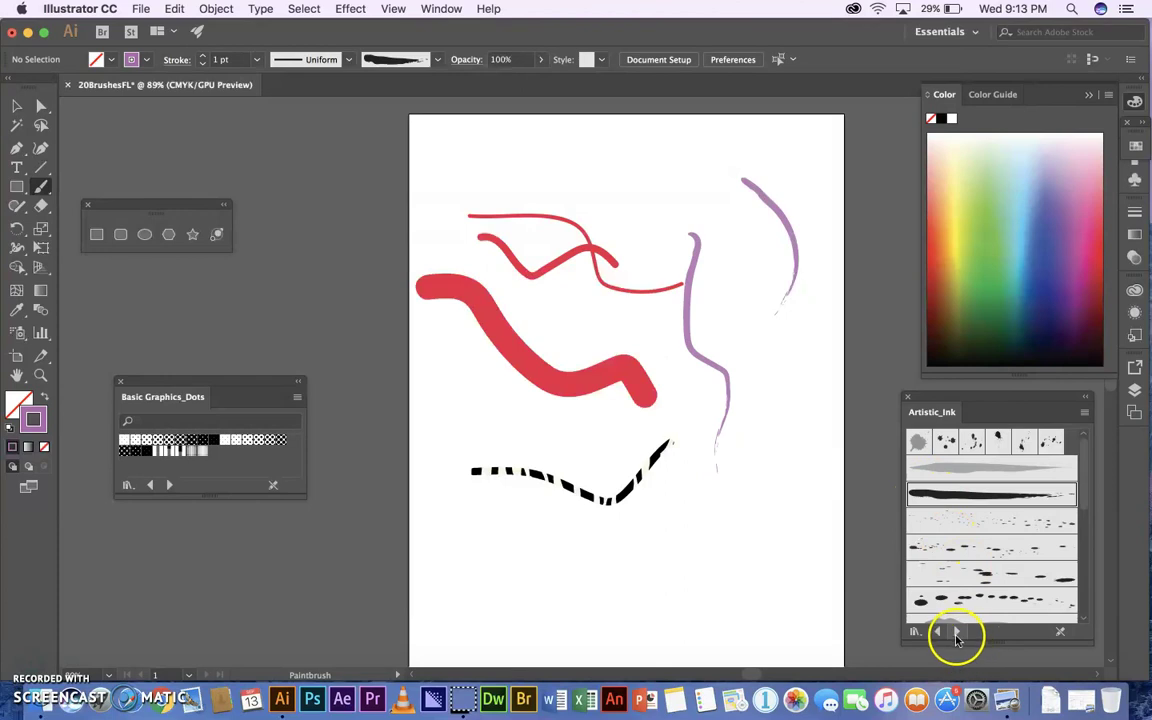
Move the Artistic_Ink library to the left, enlarge it, and choose a grey streaky ink brush.
drag(989, 644, 990, 666)
drag(1016, 398, 866, 357)
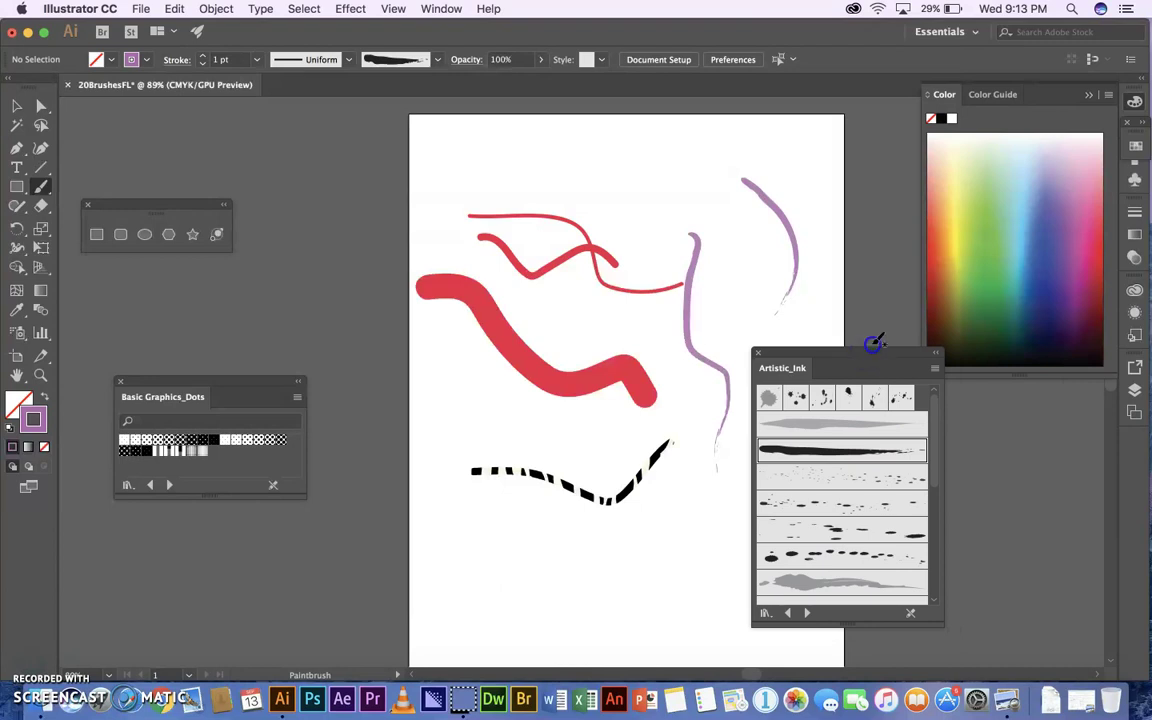
drag(872, 355, 258, 285)
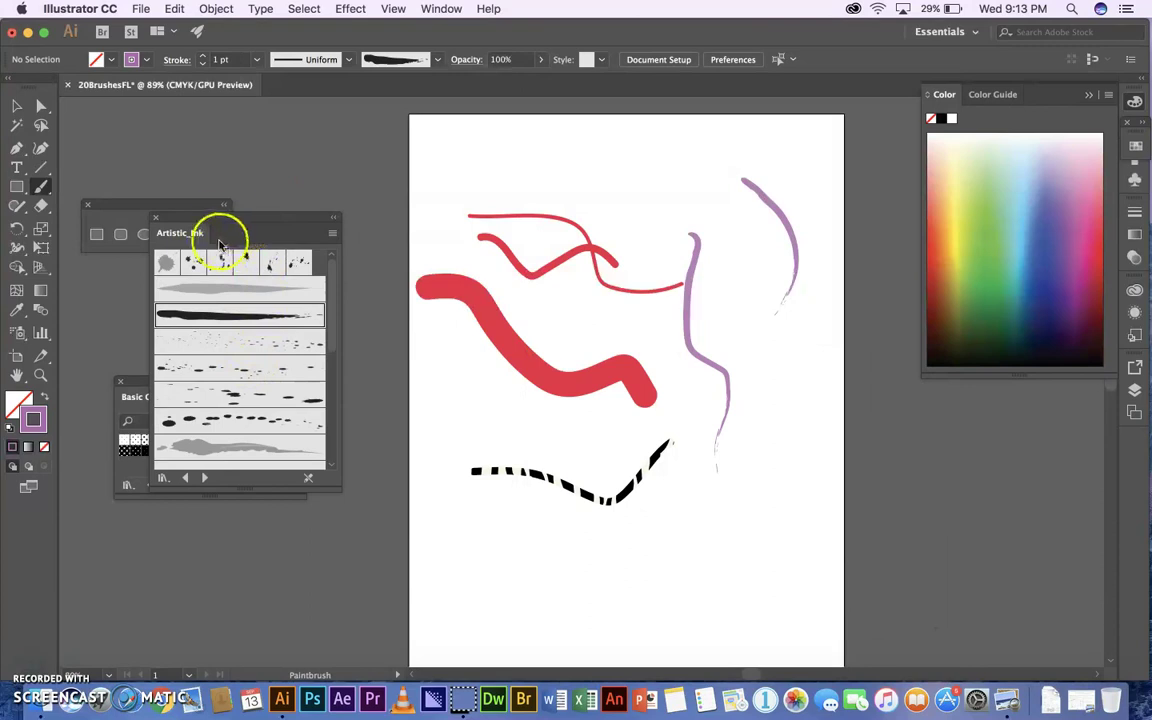
drag(222, 227, 248, 184)
click(268, 460)
click(266, 449)
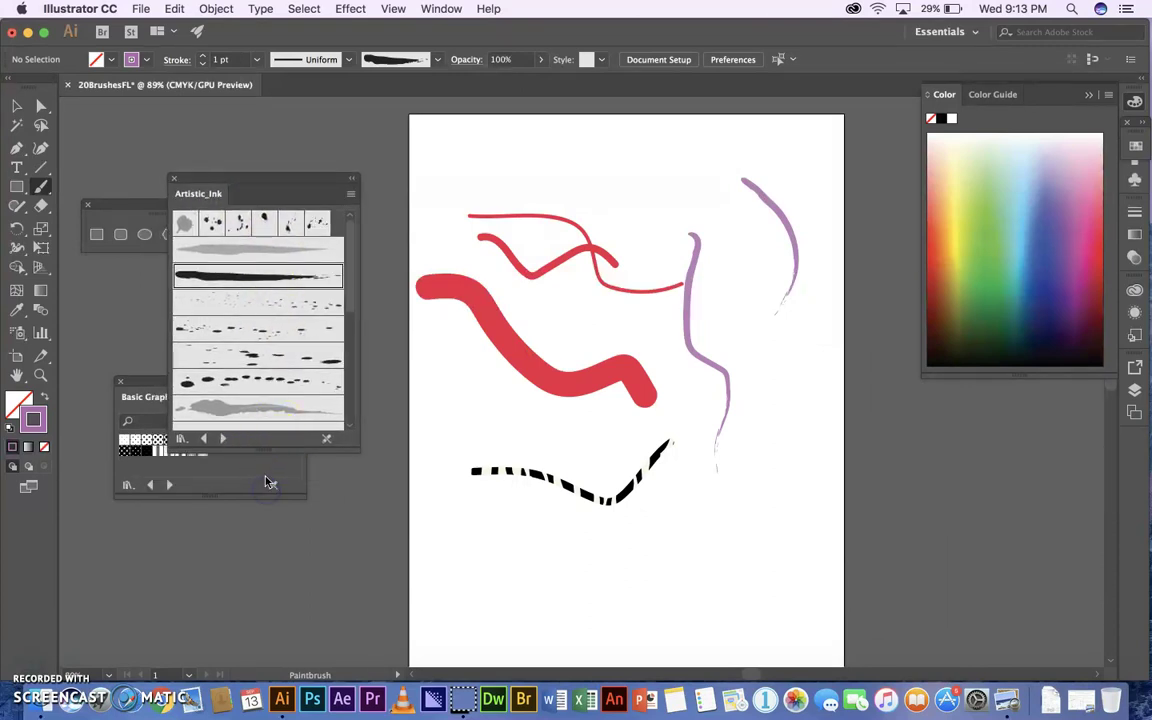
drag(266, 449, 269, 652)
click(251, 484)
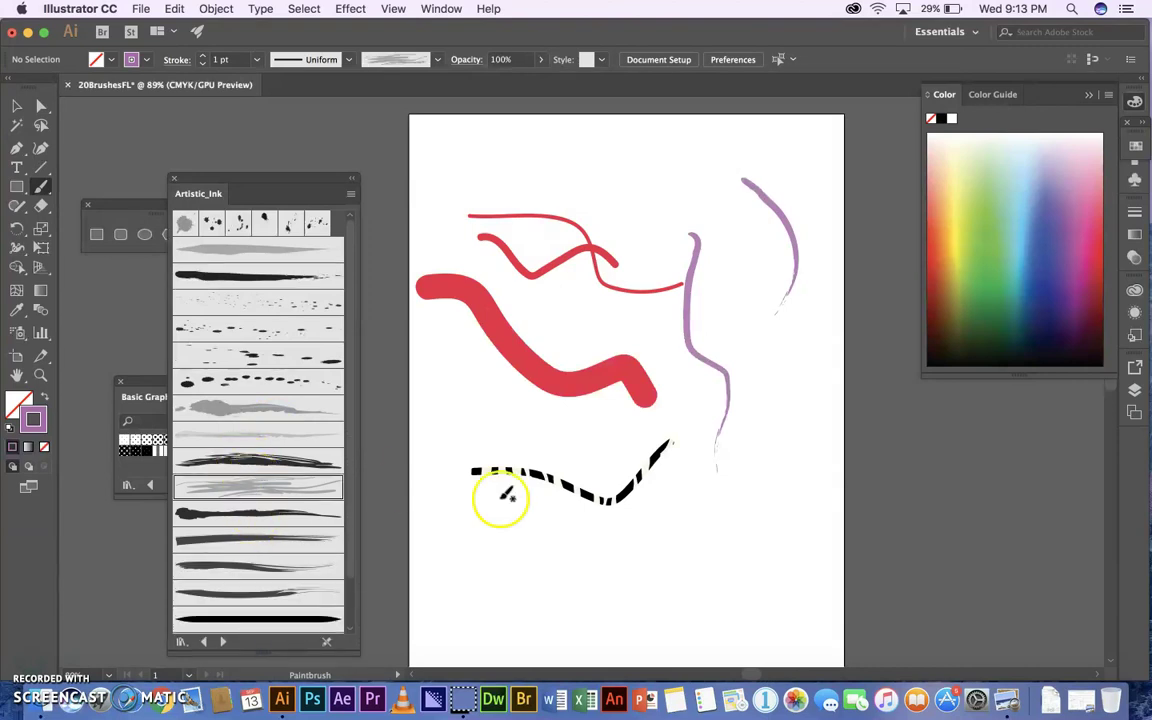
Paint a faint streaky stroke below the dashed curve, then Ink Splats along the top and lower right.
drag(566, 512, 707, 535)
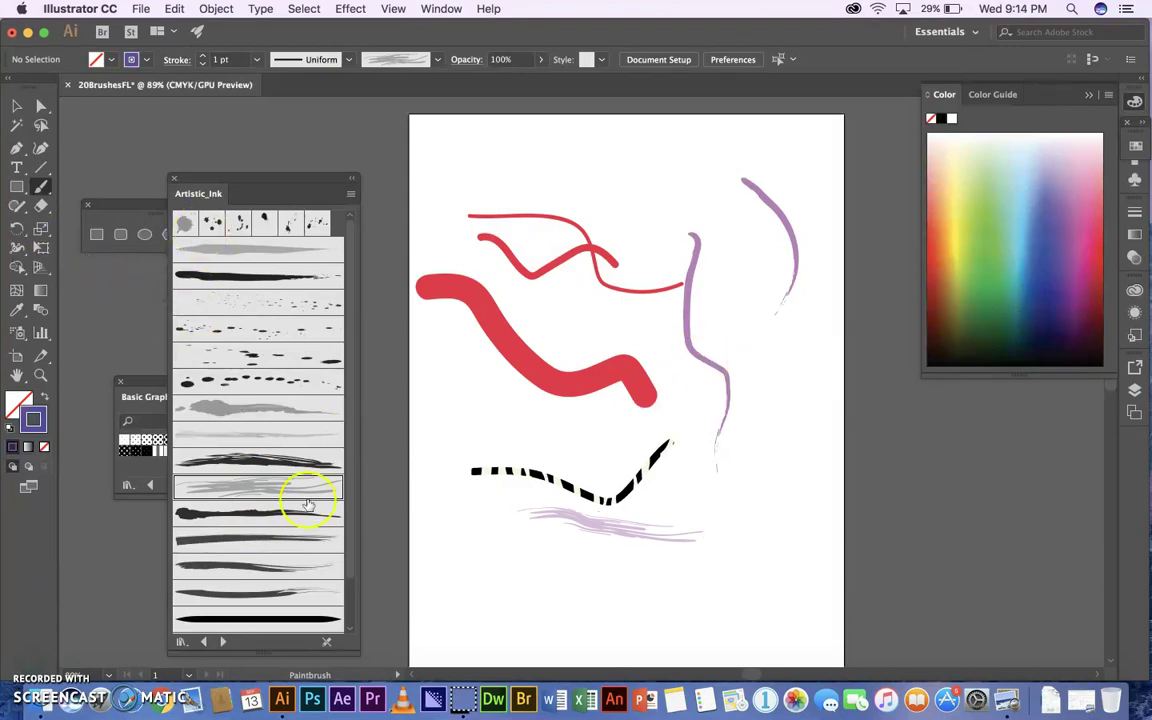
click(212, 222)
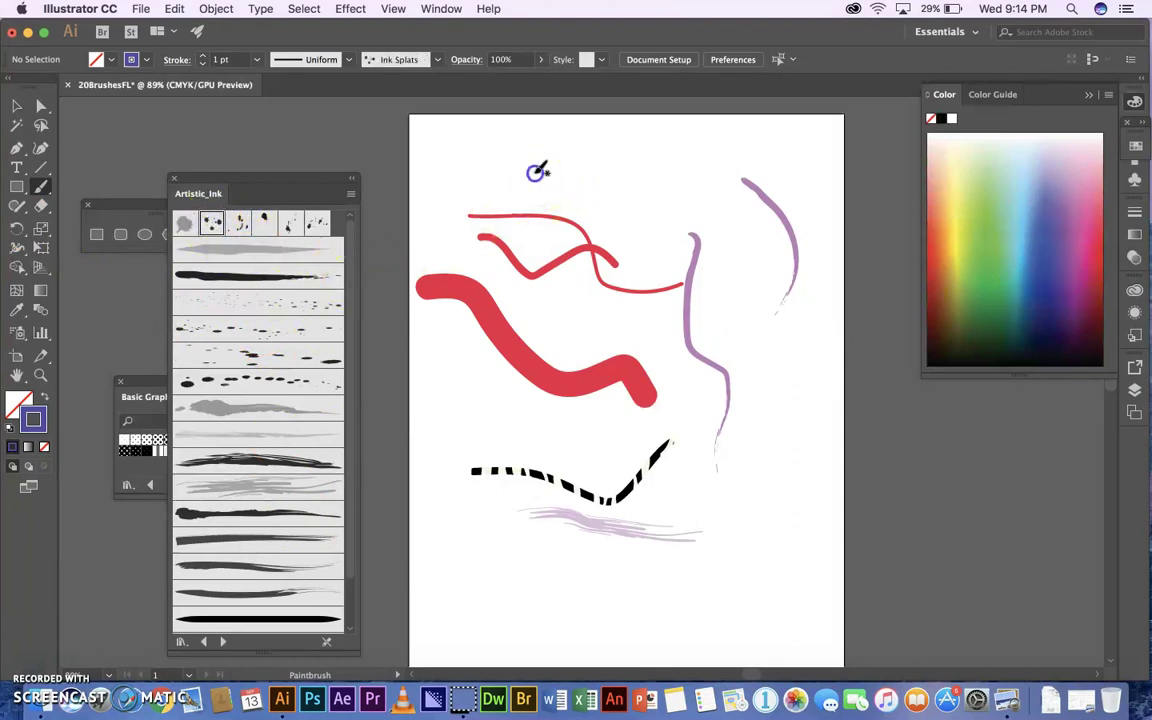
drag(537, 172, 708, 157)
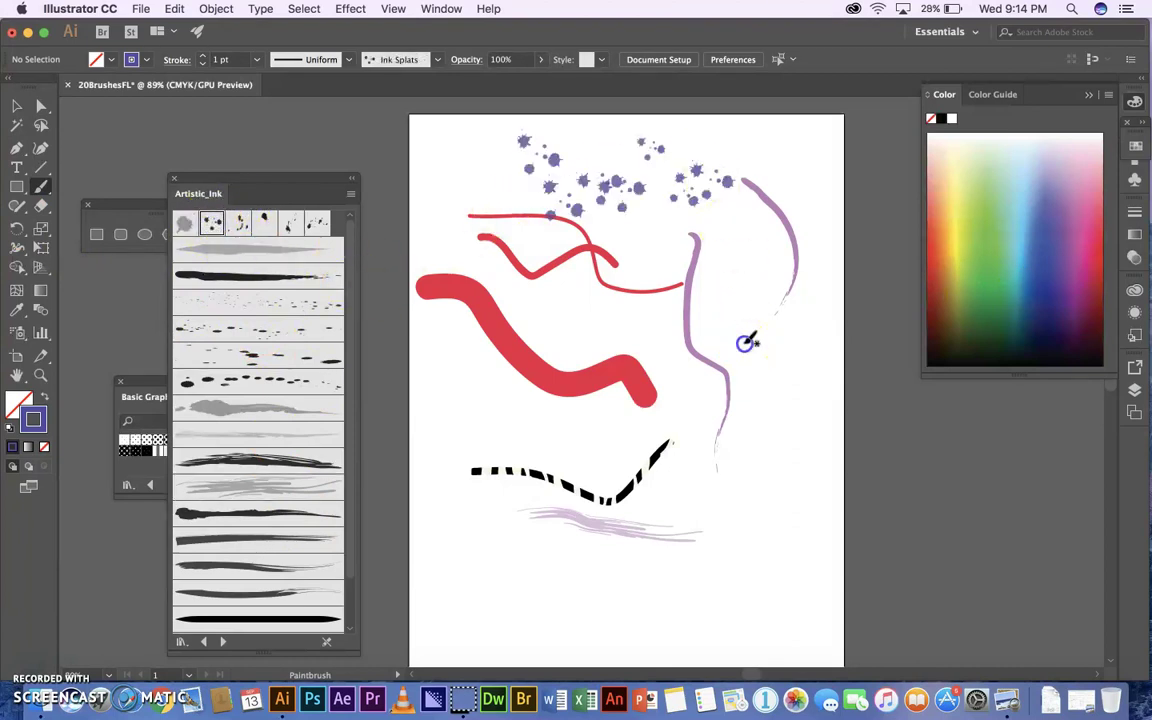
drag(737, 406, 778, 593)
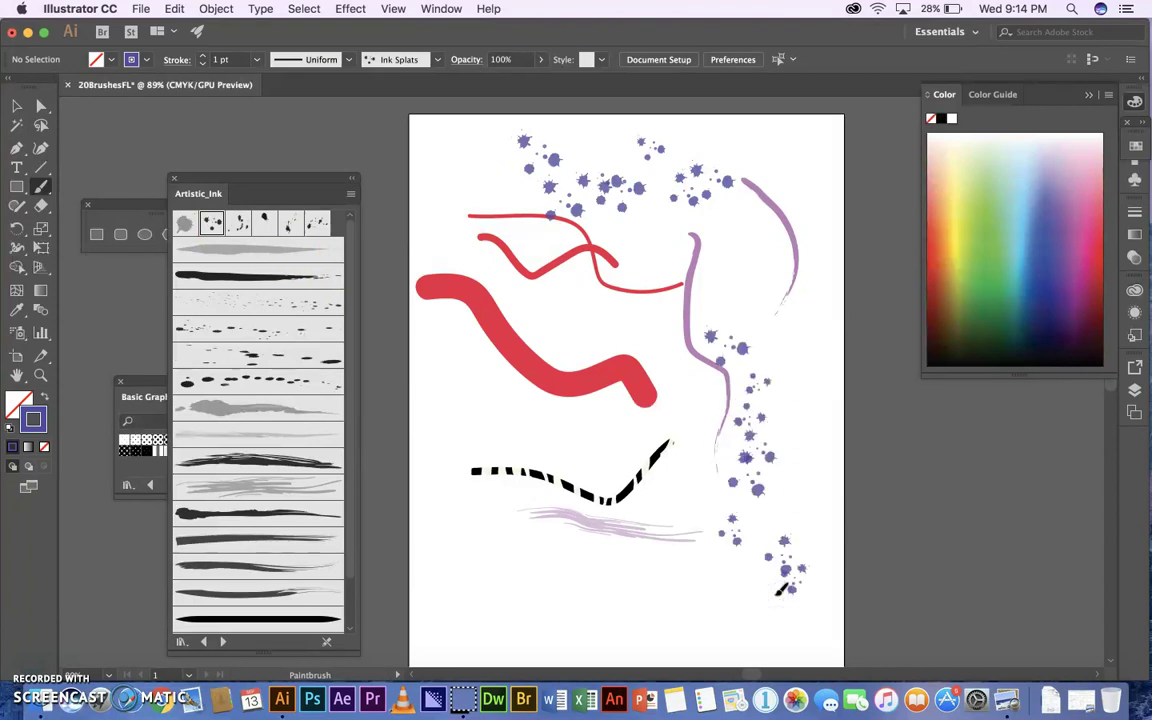
With the Ink Drop brush, spatter strokes down the left, near the top and across the red and black lines.
click(181, 223)
mouse_move(455, 172)
mouse_down()
mouse_move(480, 232)
mouse_move(450, 391)
mouse_move(487, 425)
mouse_up()
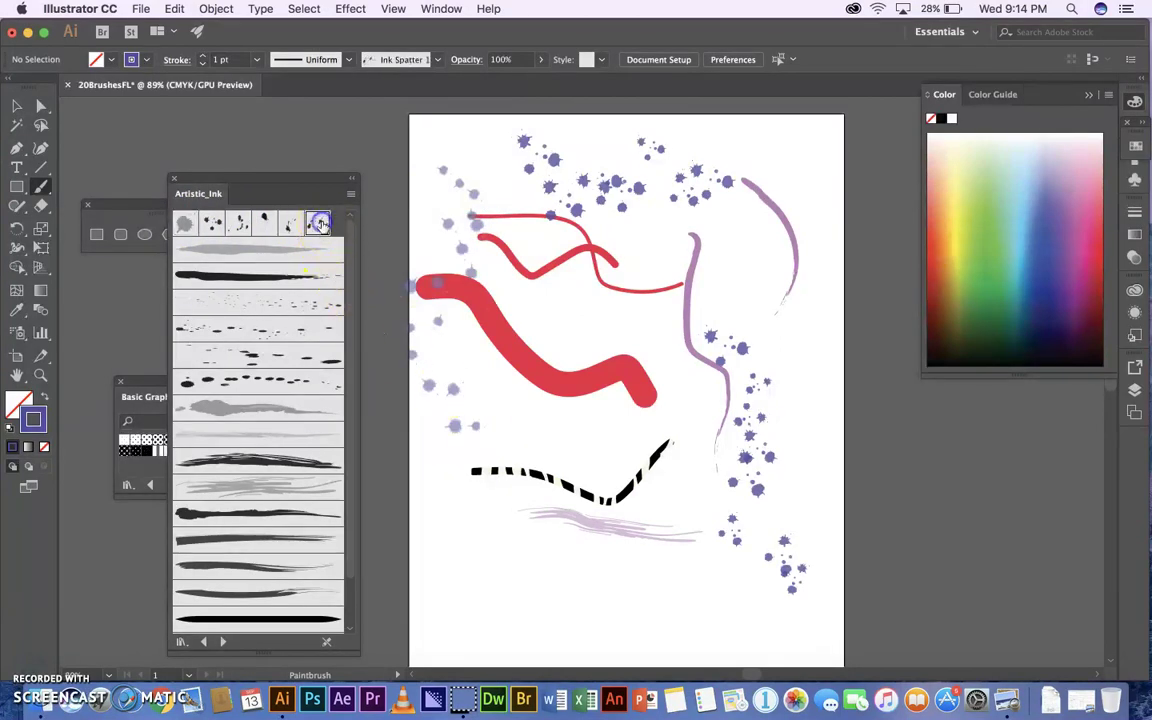
drag(465, 188, 519, 162)
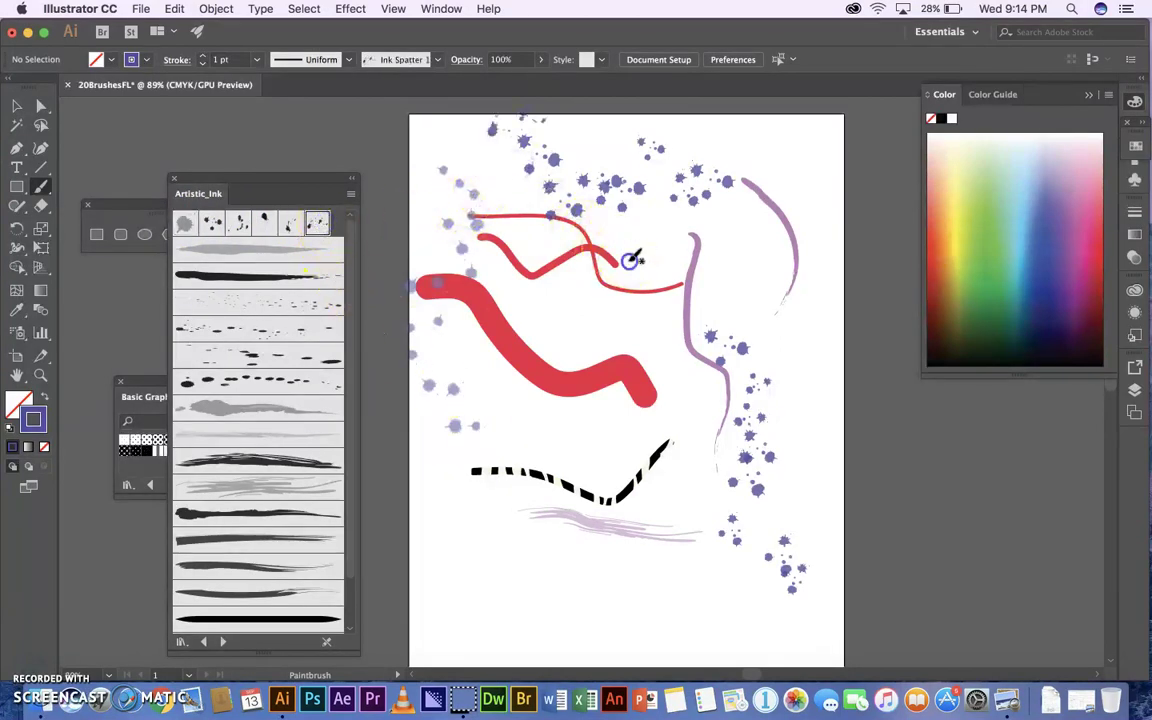
mouse_move(636, 258)
mouse_down()
mouse_move(689, 257)
mouse_move(769, 278)
mouse_move(768, 288)
mouse_move(830, 159)
mouse_up()
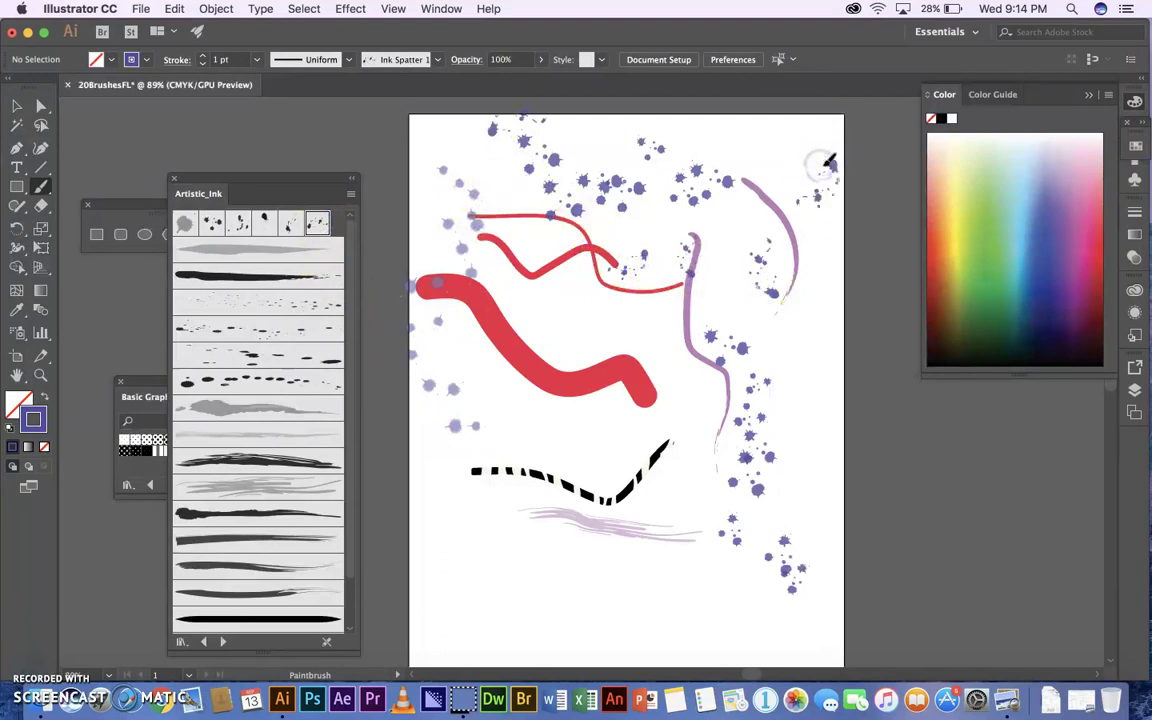
mouse_move(540, 464)
mouse_down()
mouse_move(611, 494)
mouse_move(646, 452)
mouse_move(495, 358)
mouse_move(425, 402)
mouse_move(448, 461)
mouse_up()
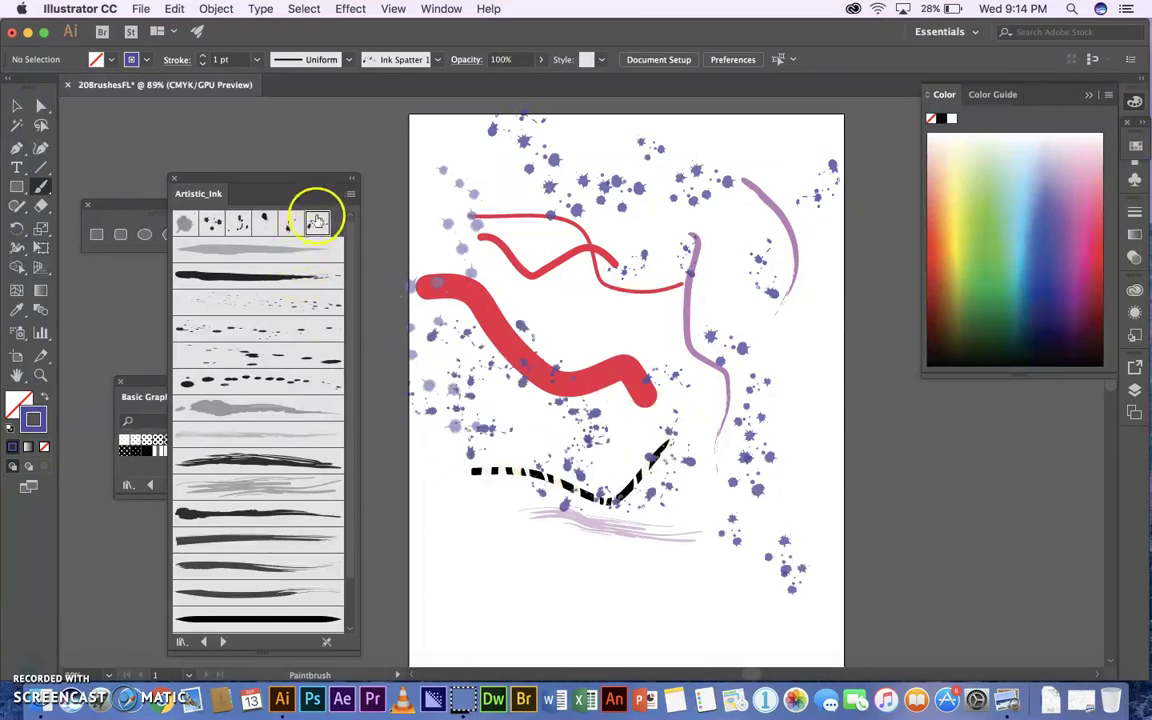
Load the next brush library and spatter purple ink across the lower artwork.
click(225, 642)
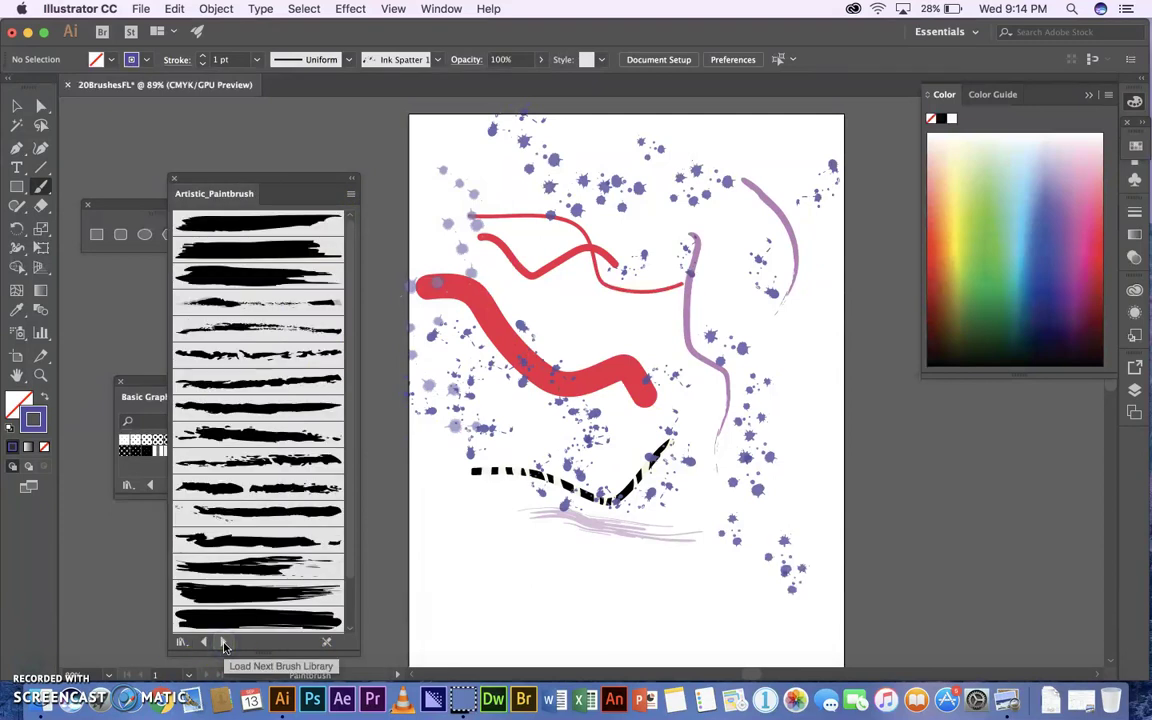
click(225, 643)
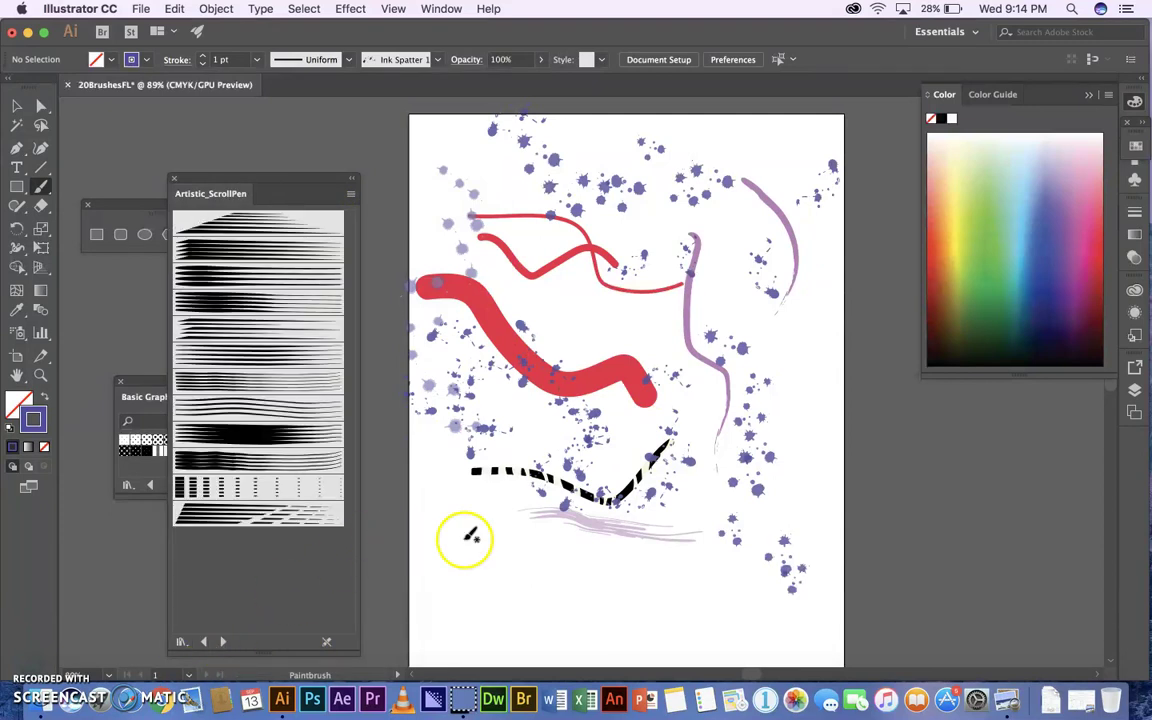
mouse_move(463, 540)
mouse_down()
mouse_move(526, 591)
mouse_move(748, 631)
mouse_up()
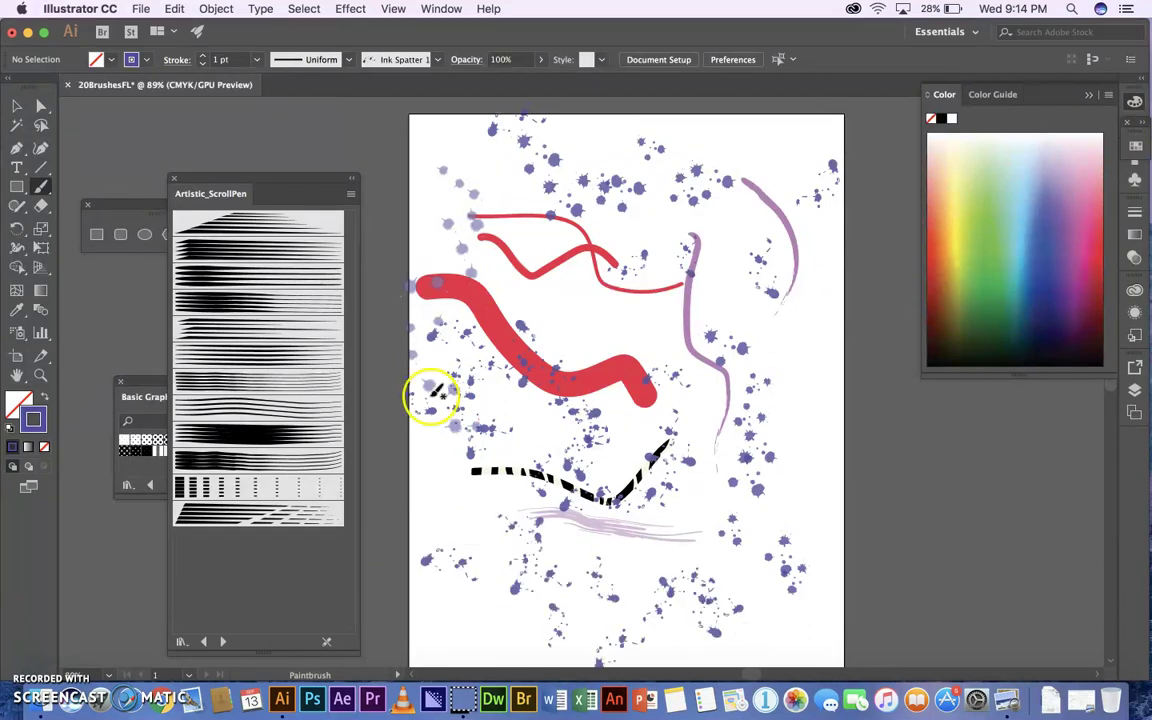
Paint a long purple multi-line Artistic_ScrollPen stroke across the top of the artwork.
click(276, 305)
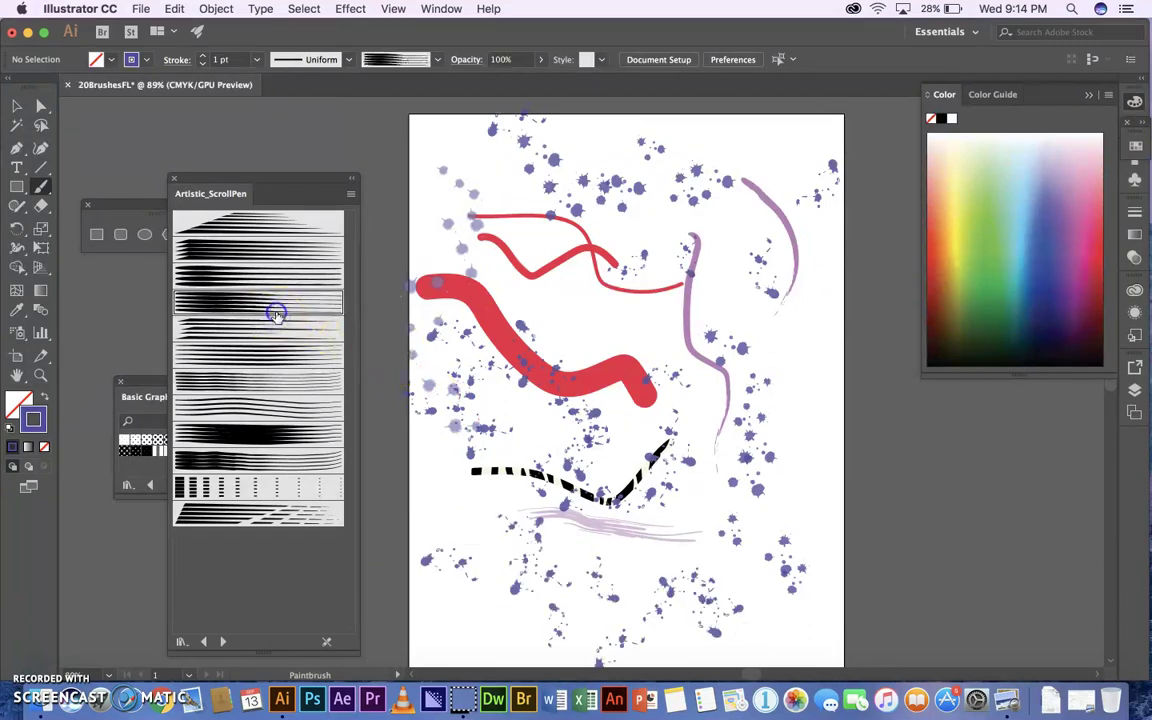
mouse_move(430, 196)
mouse_down()
mouse_move(517, 200)
mouse_move(807, 291)
mouse_up()
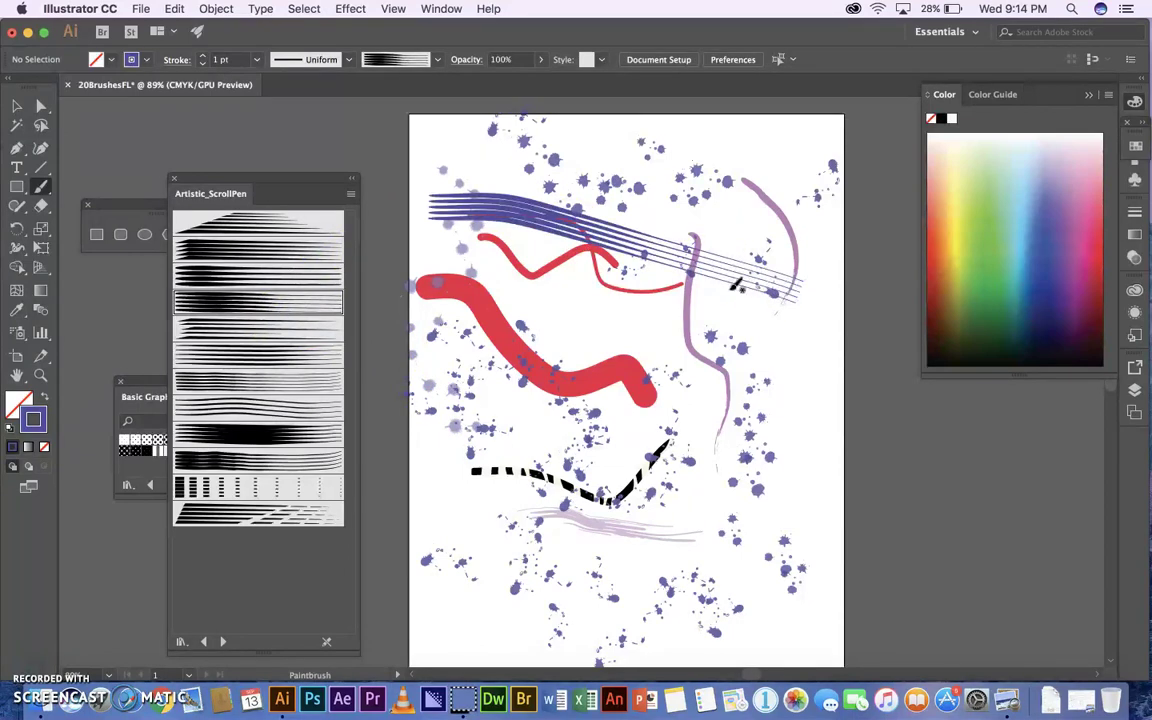
click(222, 641)
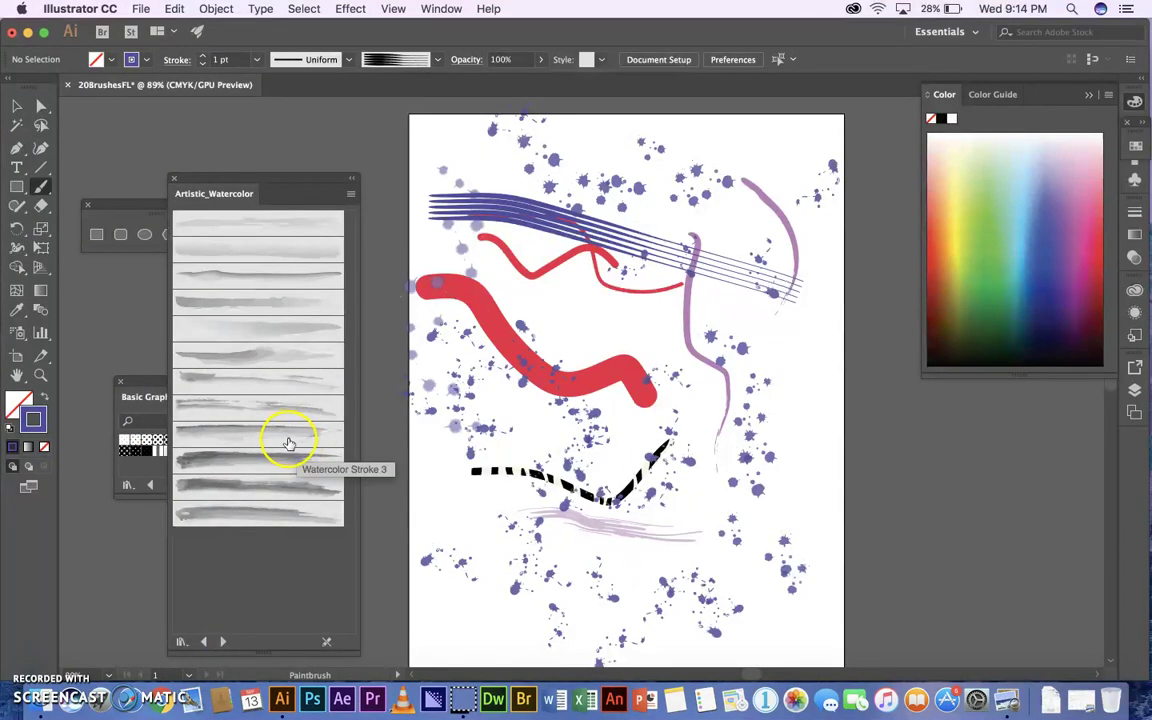
Clear the artboard and paint a purple watercolor curve with a light-blue stroke above it.
key(super+a)
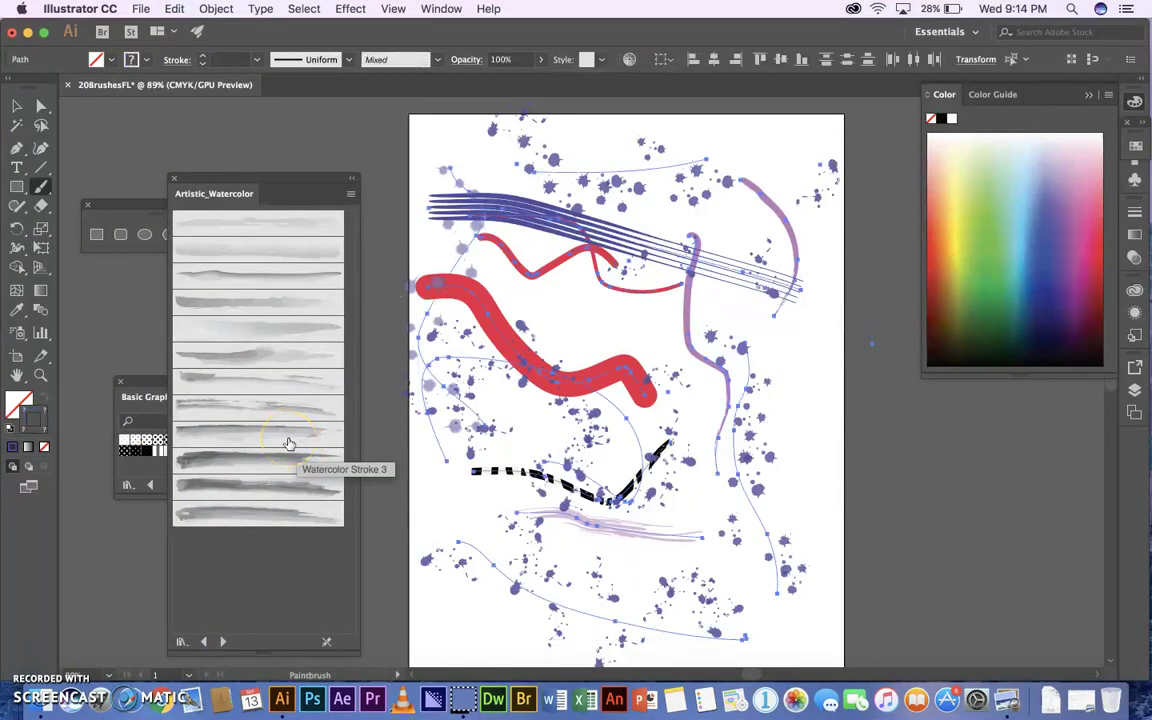
key(Delete)
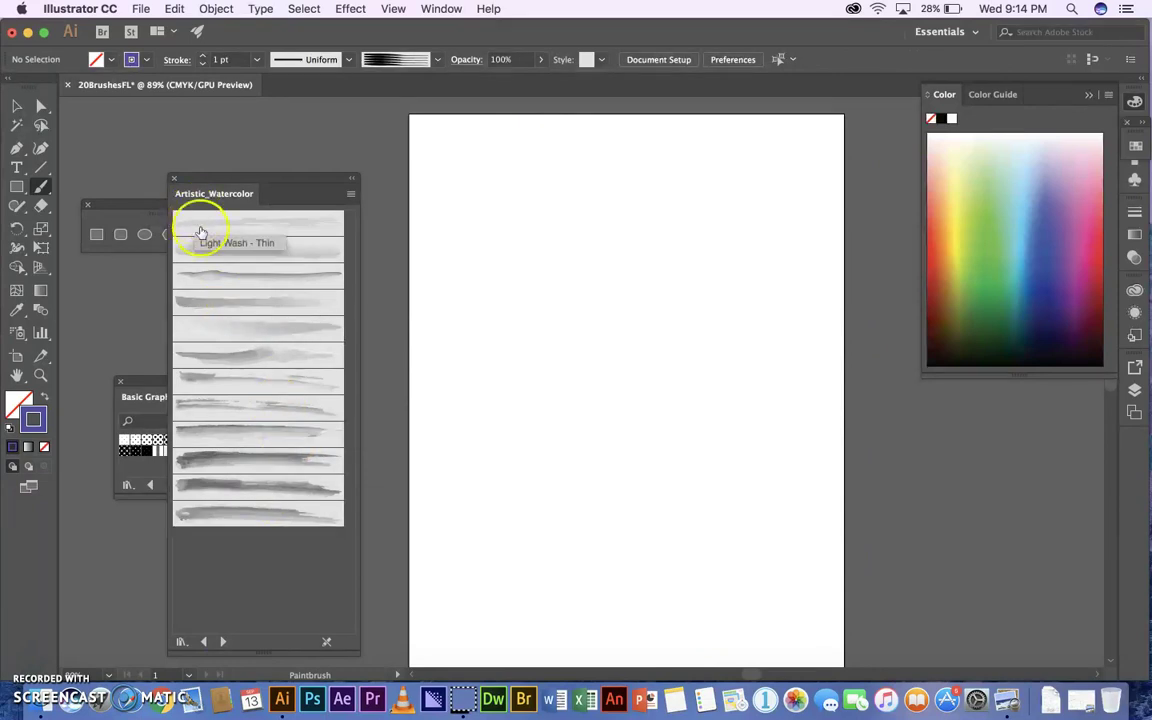
click(221, 275)
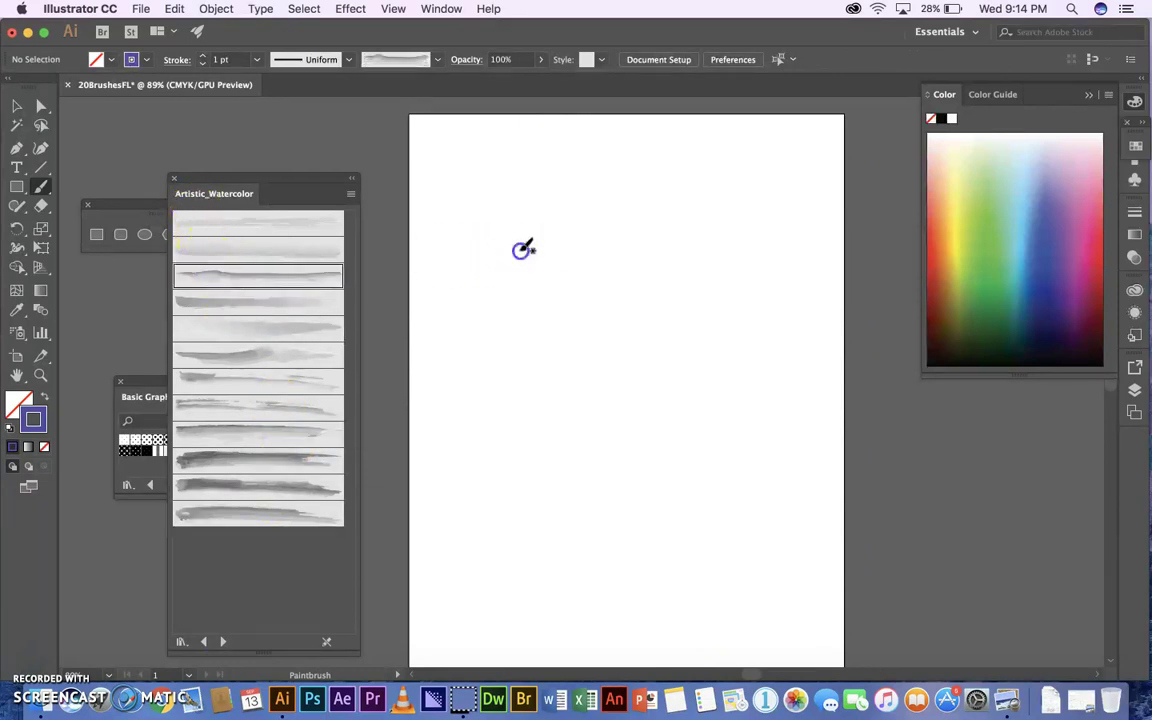
drag(525, 248, 753, 351)
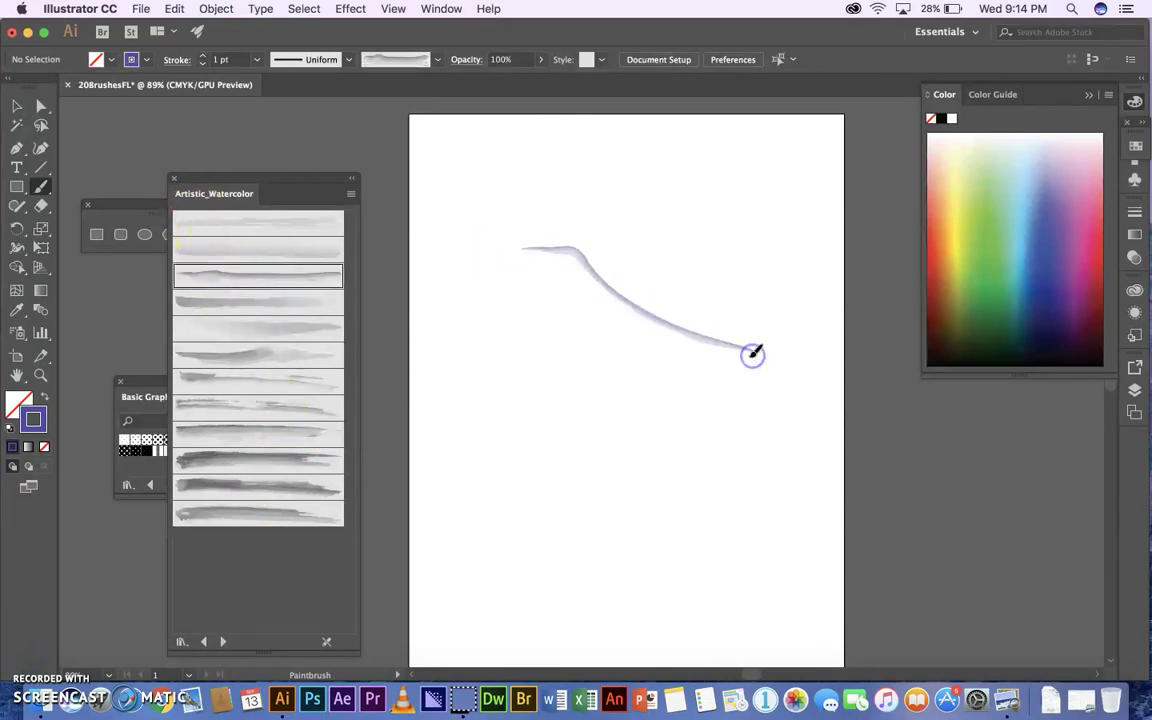
click(1030, 217)
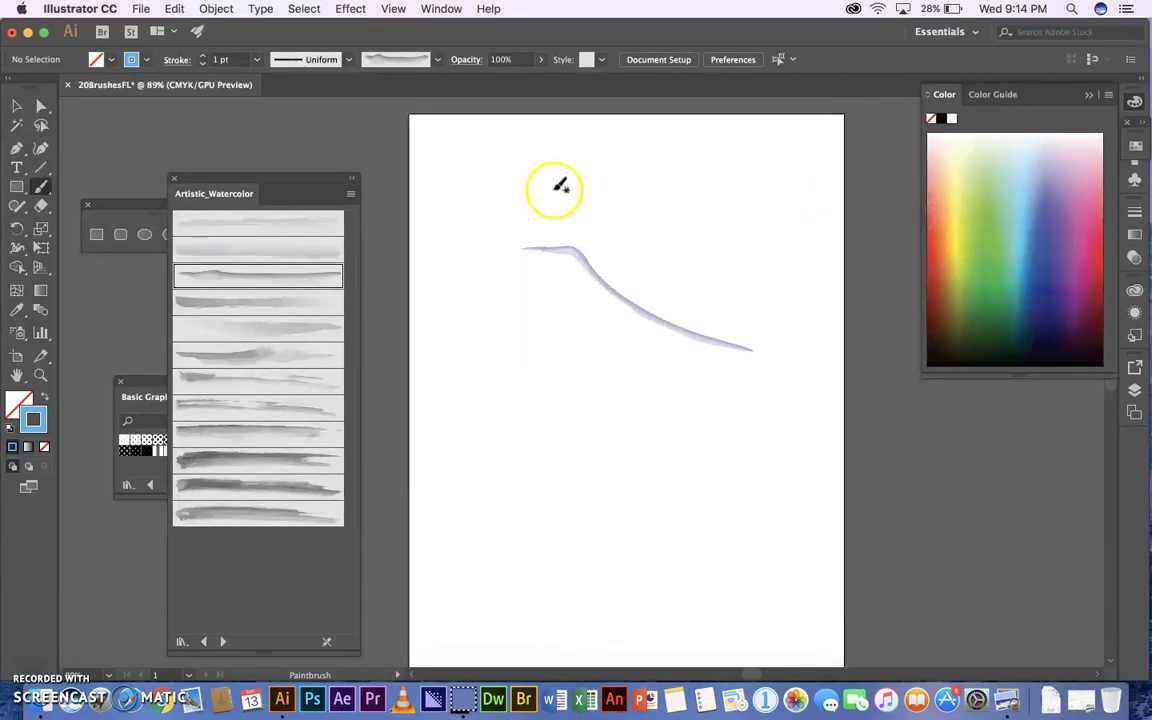
drag(617, 188, 725, 264)
Paint two red watercolor strokes below, the second with a broader watercolor brush.
click(938, 253)
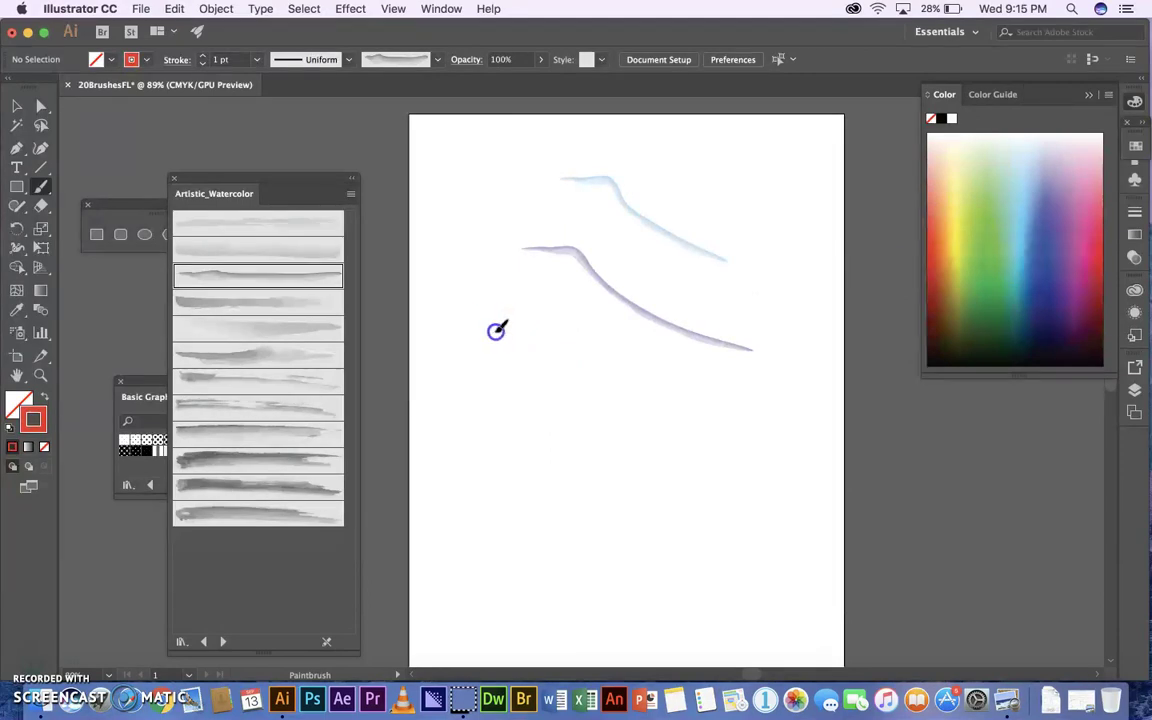
mouse_move(495, 328)
mouse_down()
mouse_move(636, 442)
mouse_move(737, 441)
mouse_up()
click(210, 420)
click(230, 428)
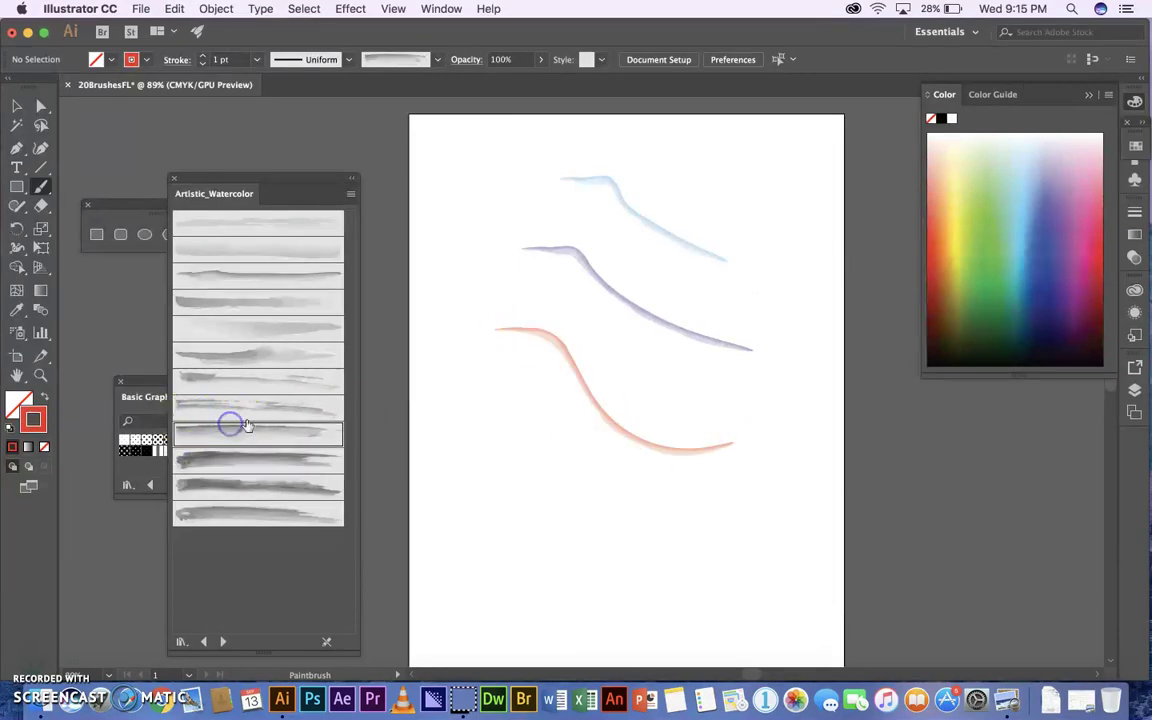
mouse_move(439, 386)
mouse_down()
mouse_move(583, 392)
mouse_move(638, 470)
mouse_up()
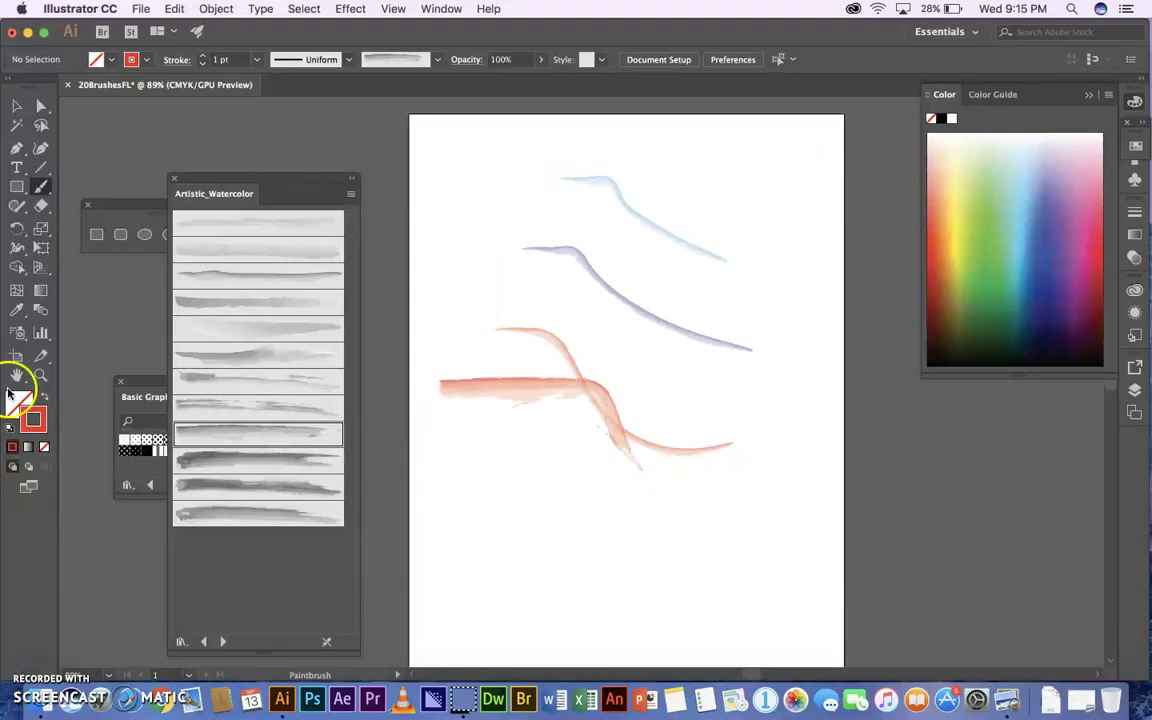
click(224, 642)
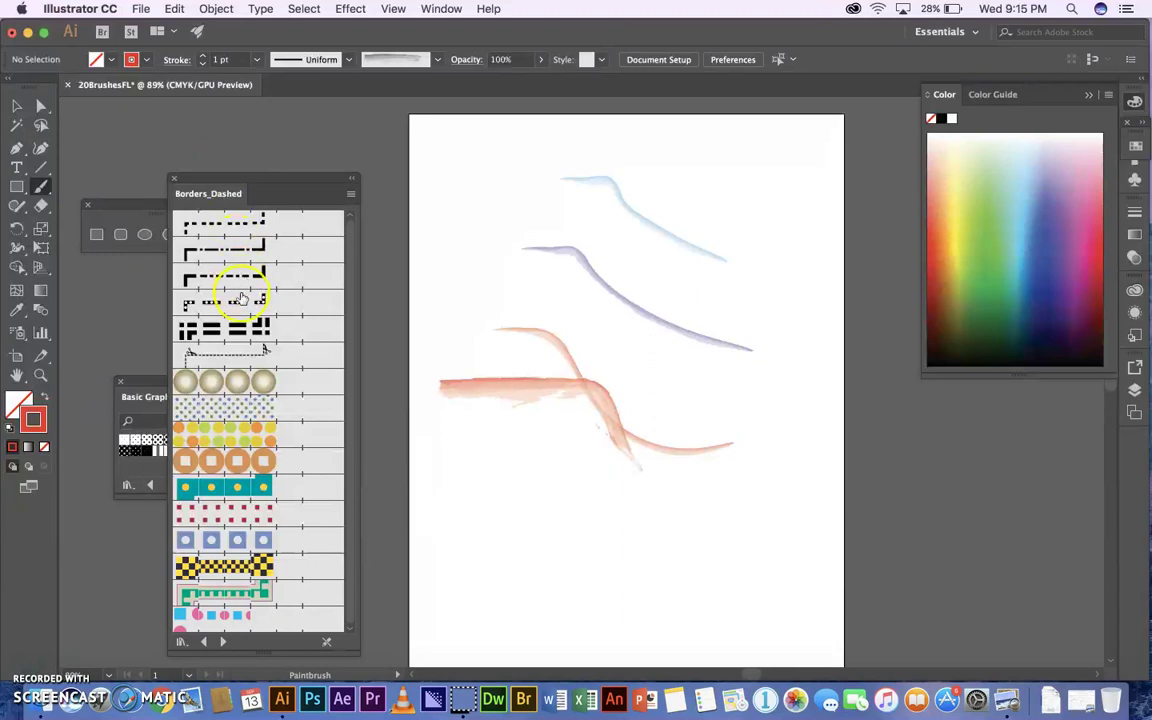
Draw two dotted Borders_Dashed lines, one below and one arcing over the watercolors.
click(233, 356)
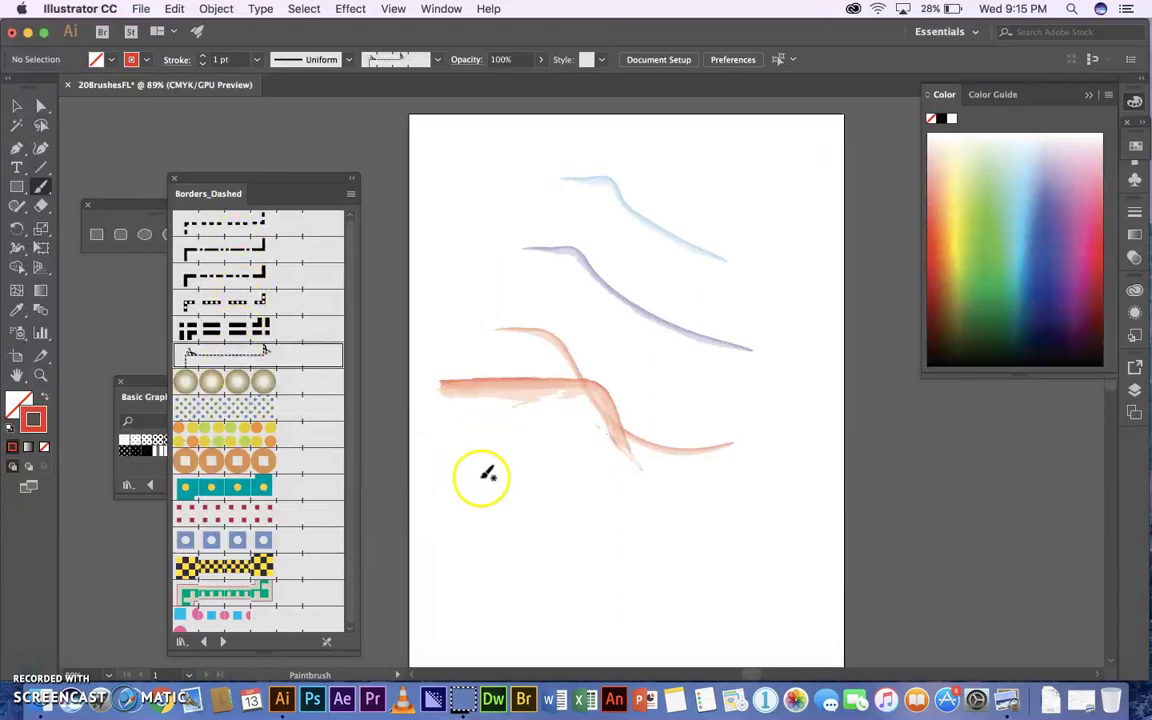
mouse_move(480, 477)
mouse_down()
mouse_move(542, 477)
mouse_move(751, 527)
mouse_up()
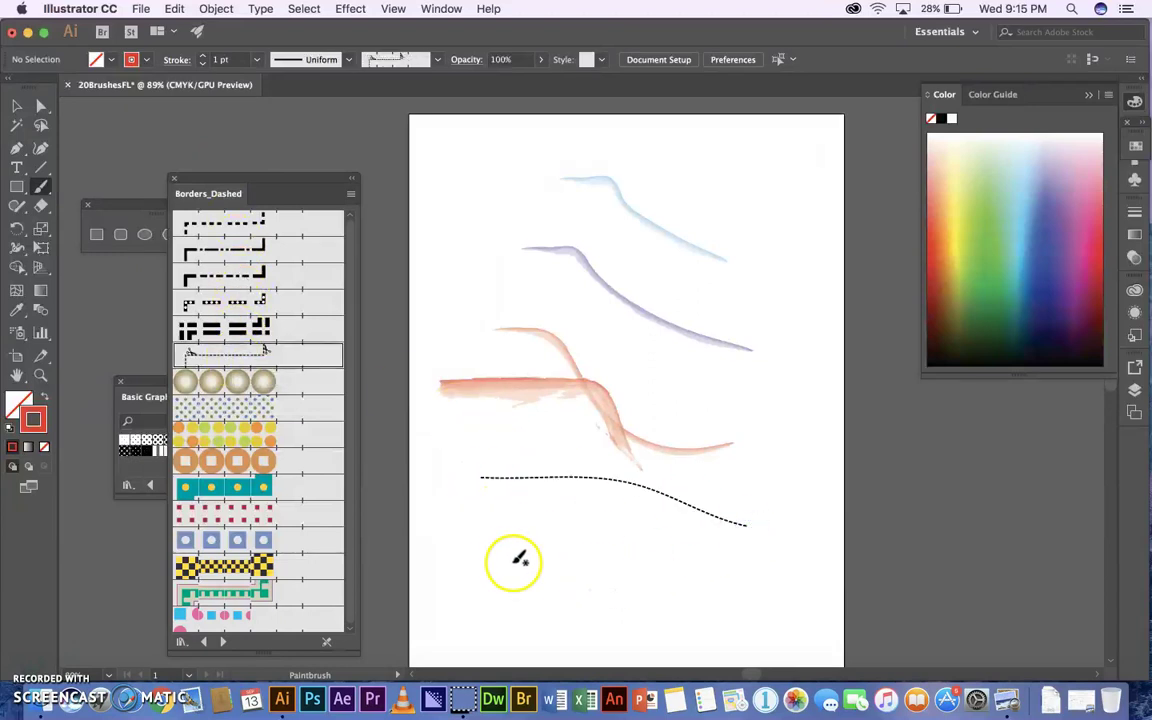
mouse_move(497, 407)
mouse_down()
mouse_move(554, 301)
mouse_move(714, 433)
mouse_move(824, 484)
mouse_up()
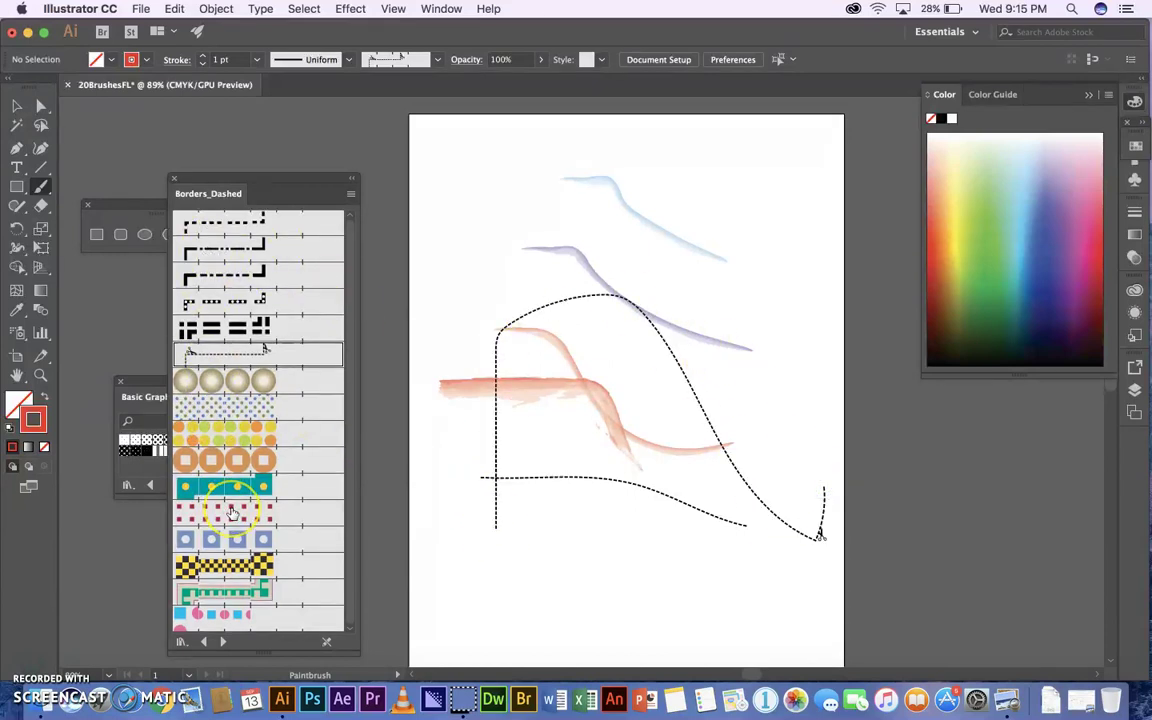
Step through the border brush libraries and settle on Borders_Geometric.
click(216, 645)
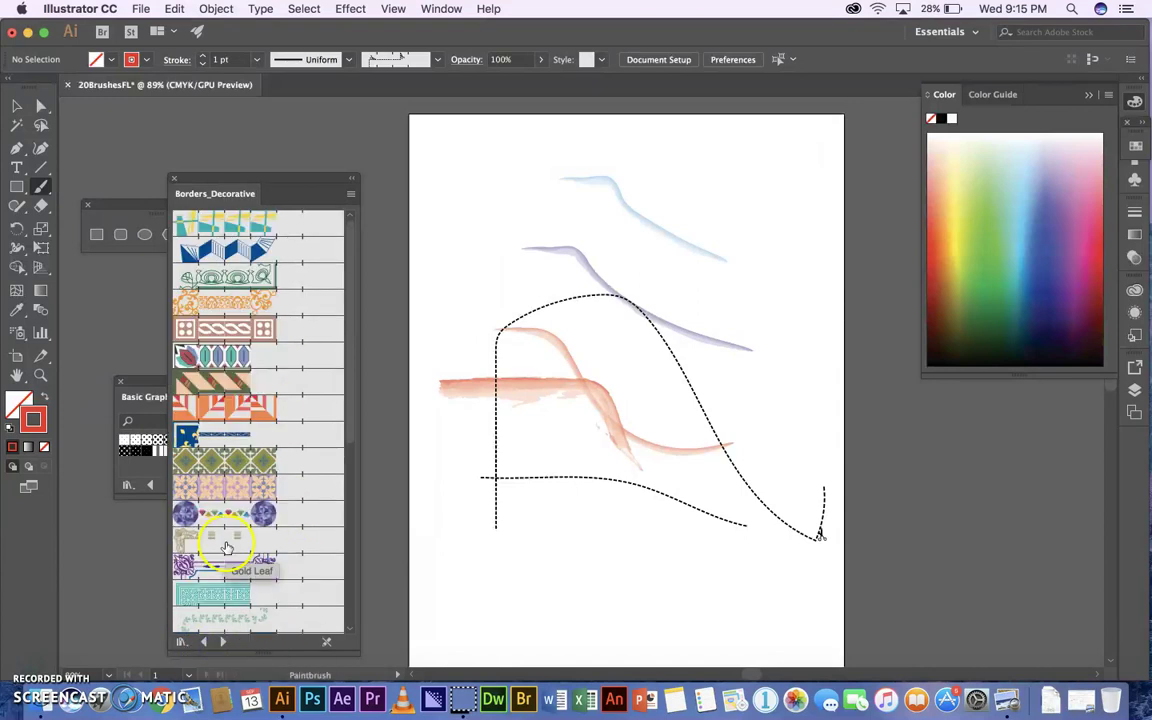
click(225, 641)
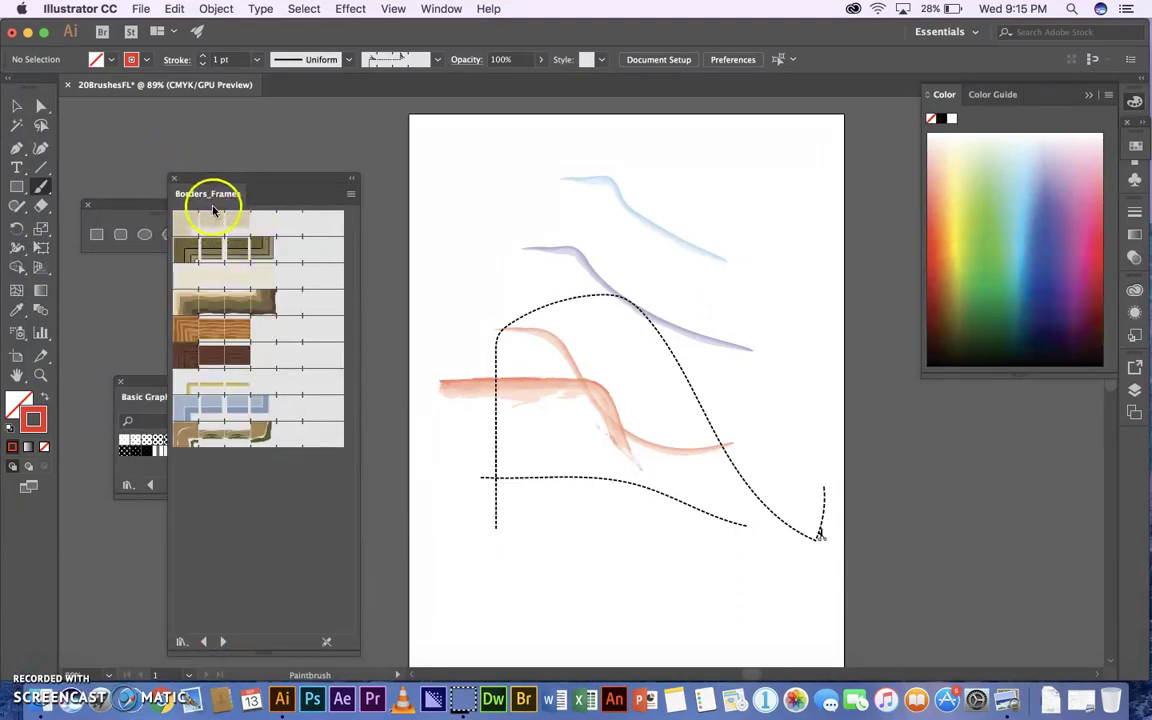
click(225, 643)
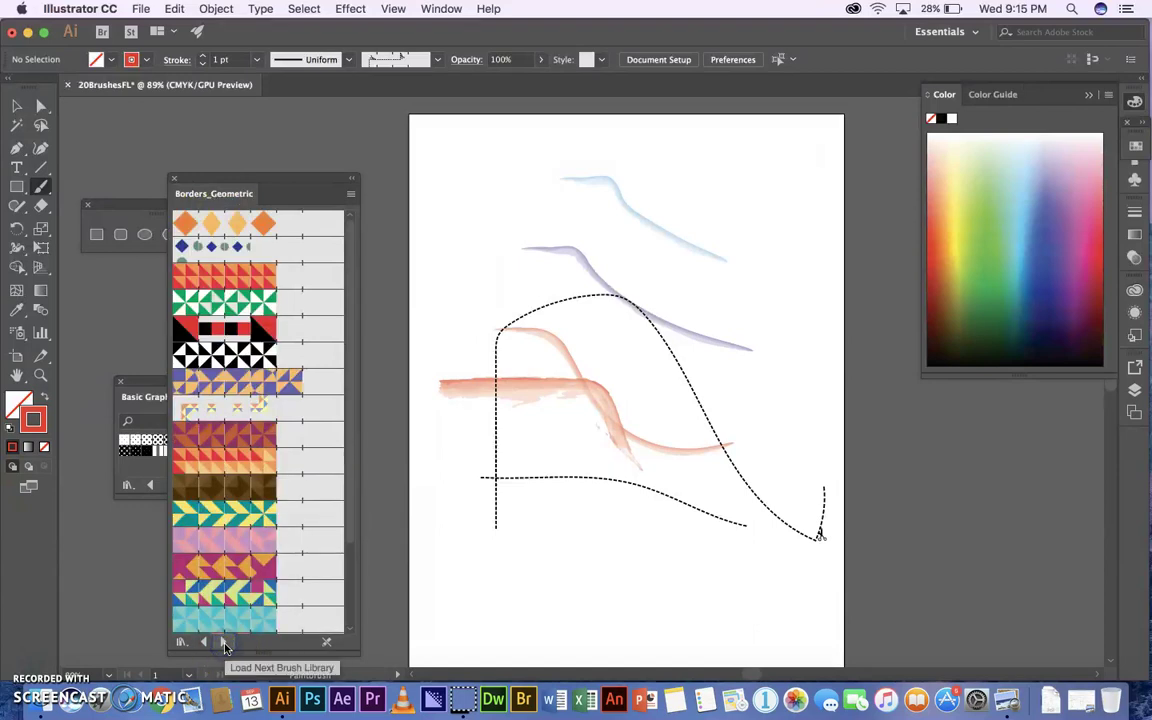
click(225, 643)
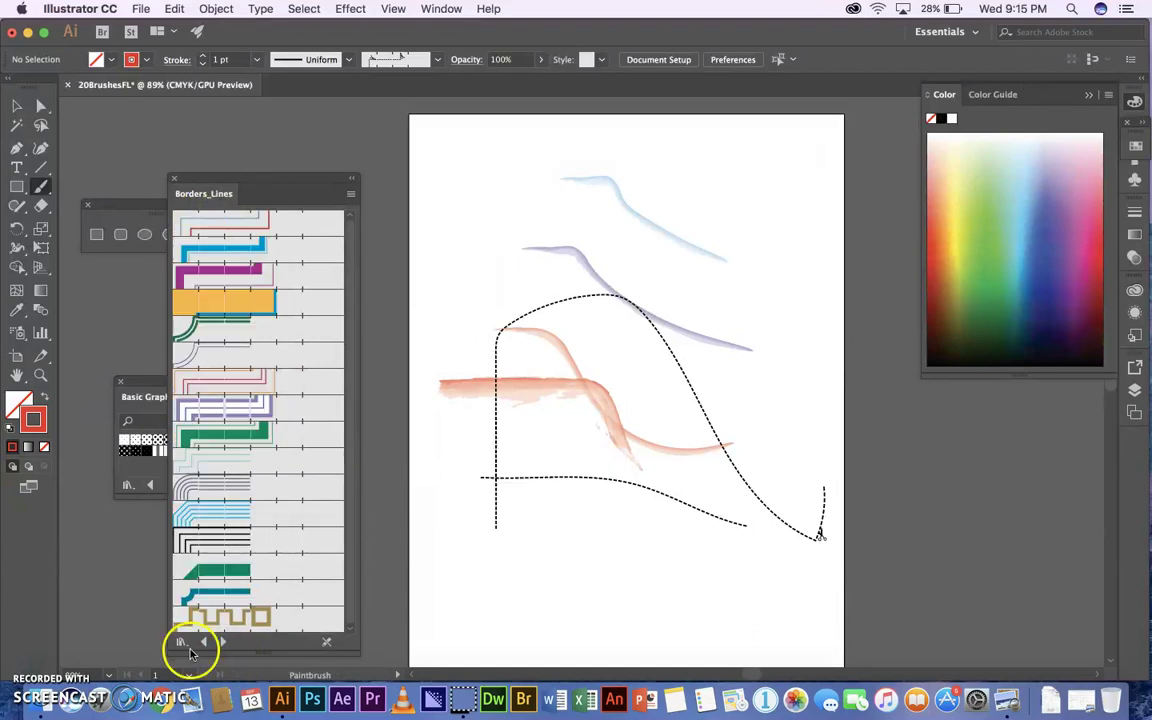
click(204, 643)
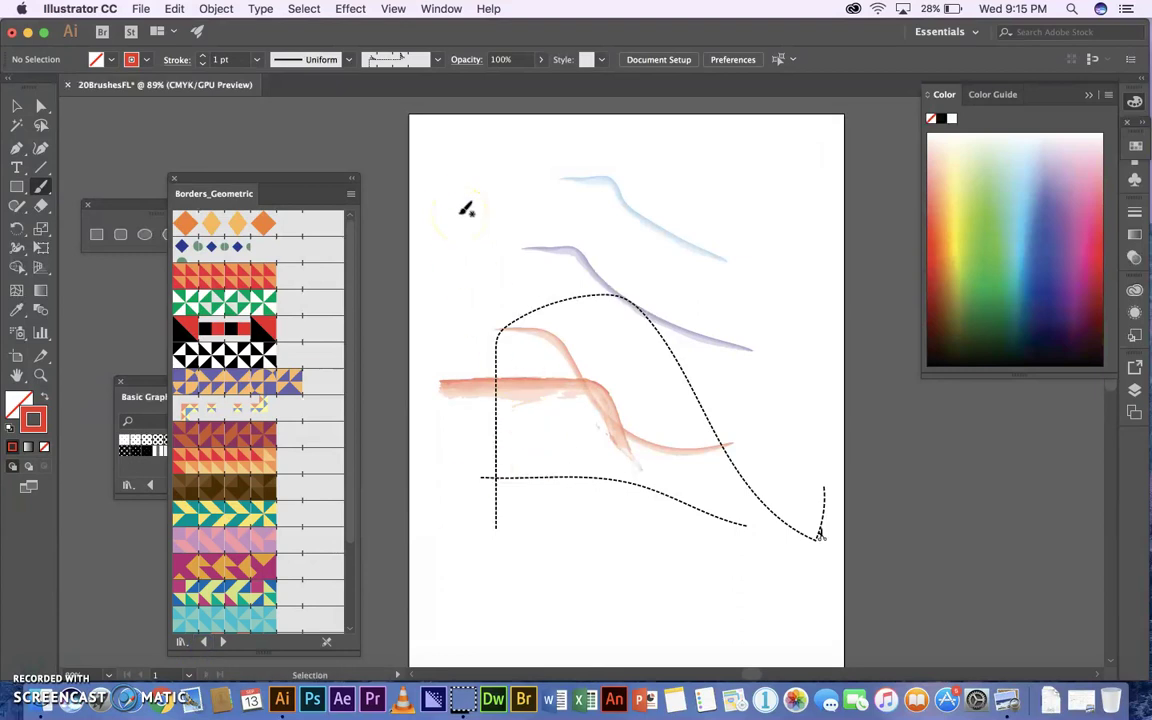
Clear the artboard and draw a near page-sized rectangle, stretching its top-left corner outward.
key(super+a)
key(Delete)
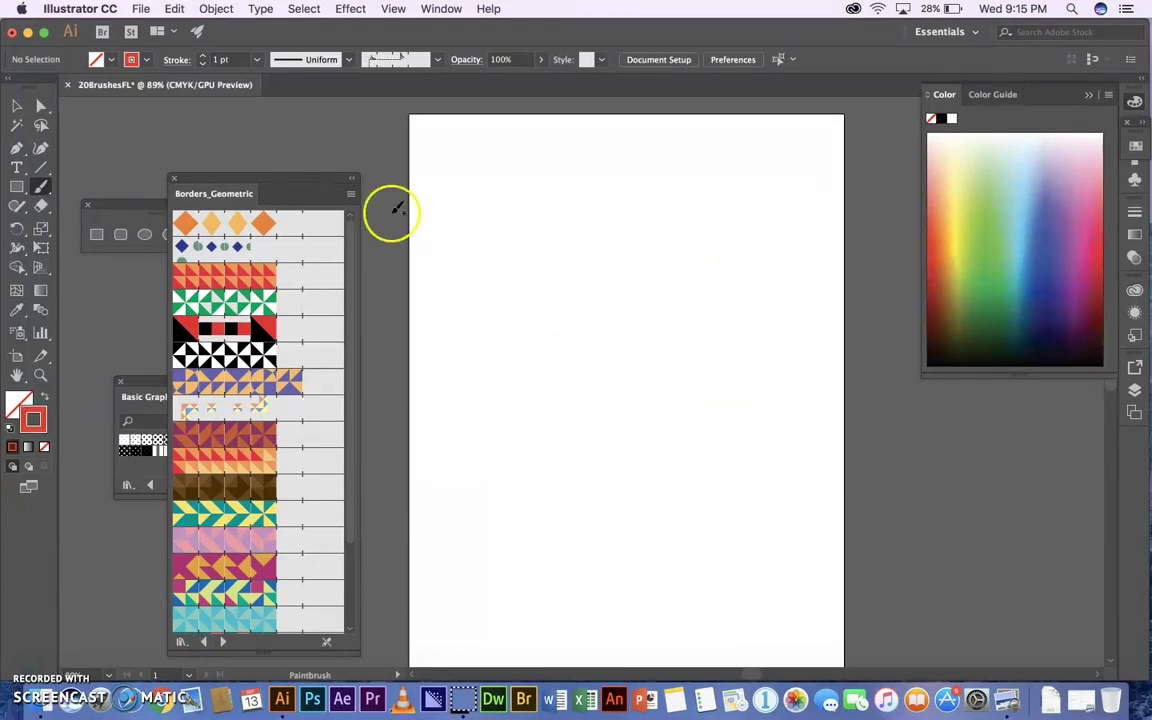
click(96, 234)
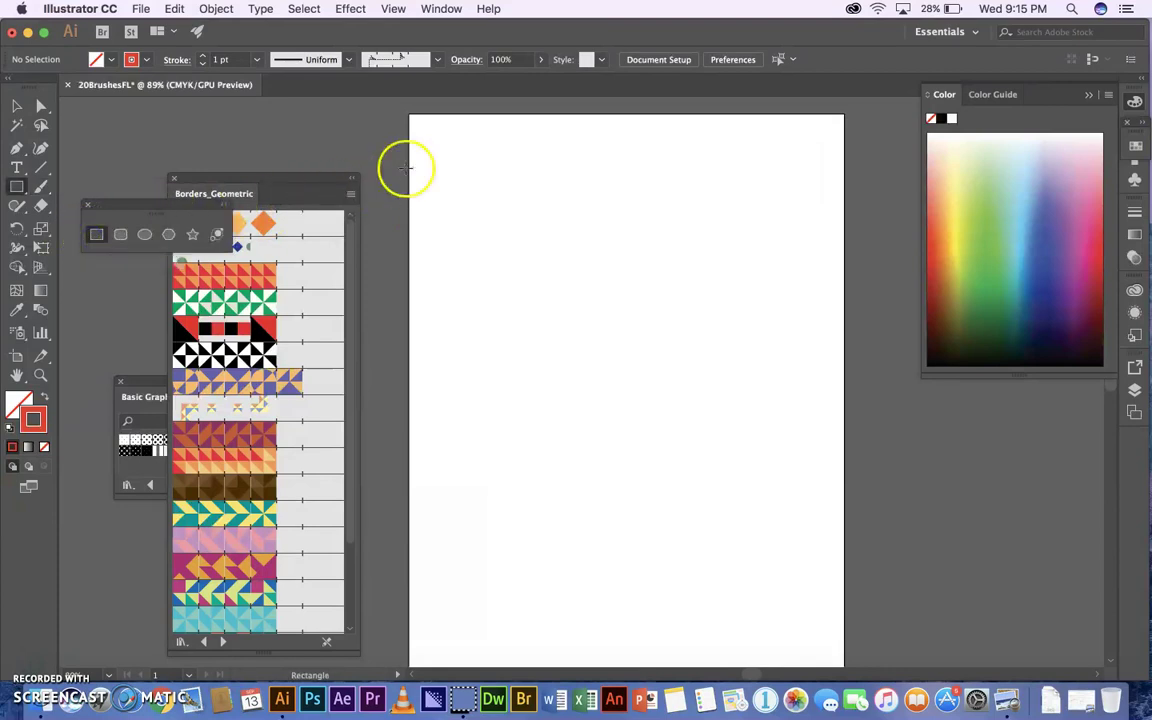
mouse_move(445, 147)
mouse_down()
mouse_move(643, 342)
mouse_move(828, 653)
mouse_up()
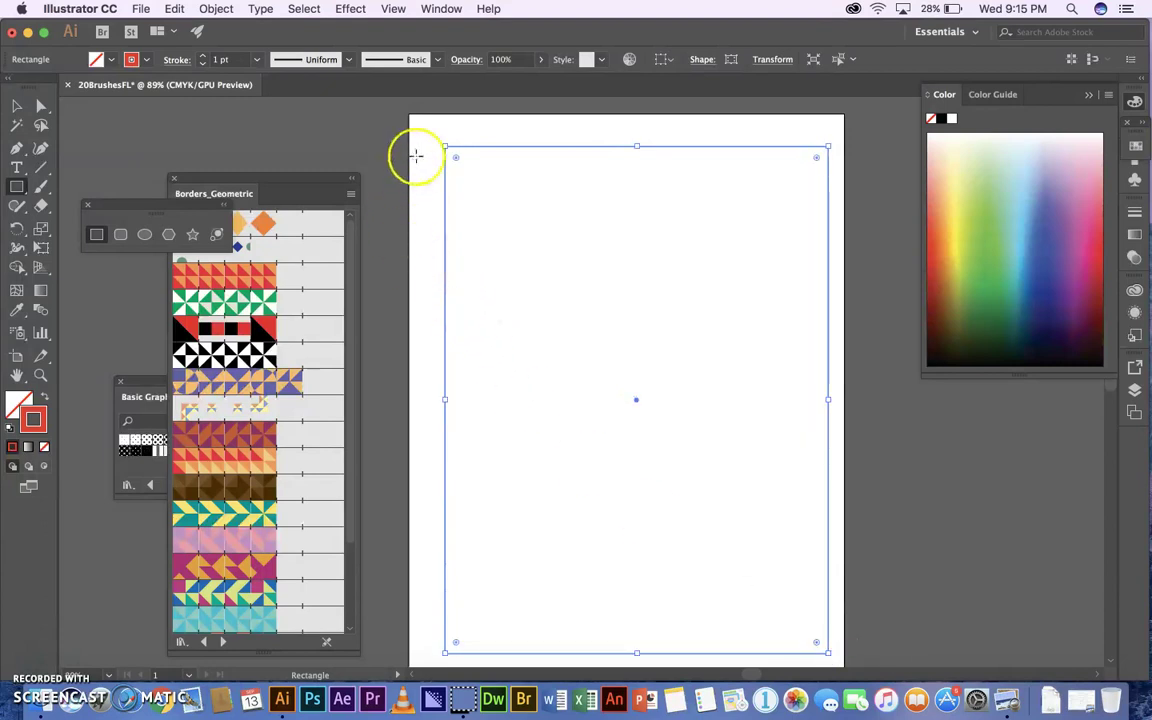
click(447, 146)
drag(447, 146, 421, 127)
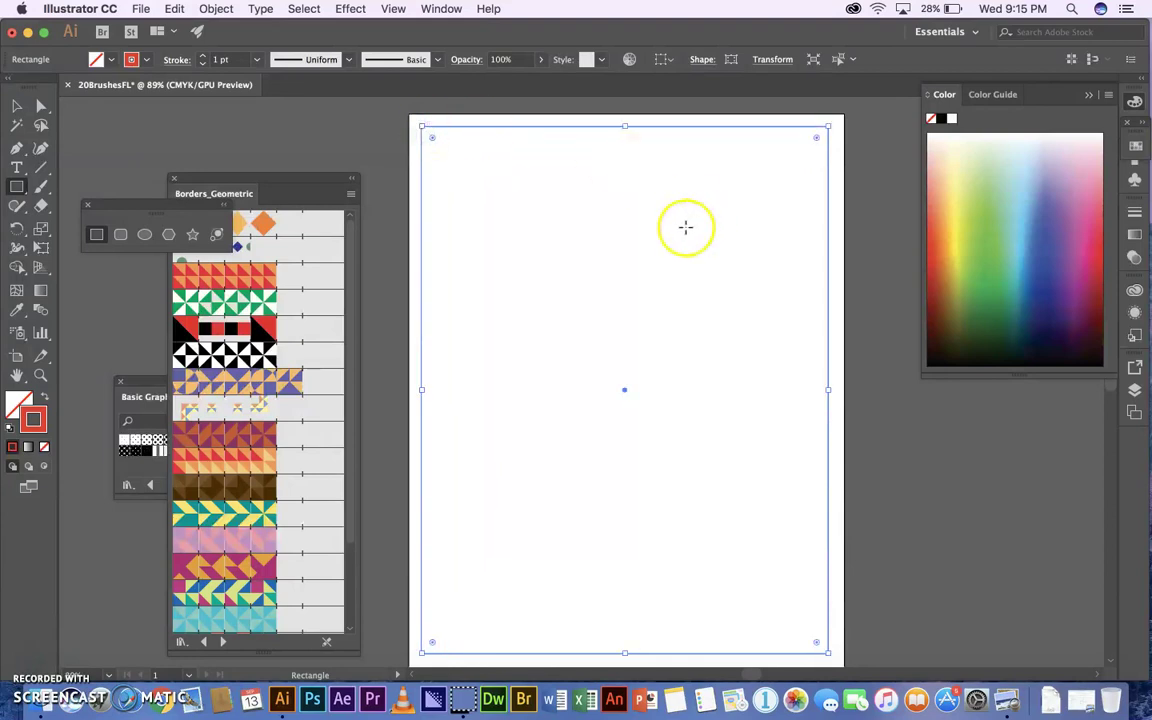
Apply the red-and-black geometric border brush and stretch the corner and top edge to the page.
click(17, 107)
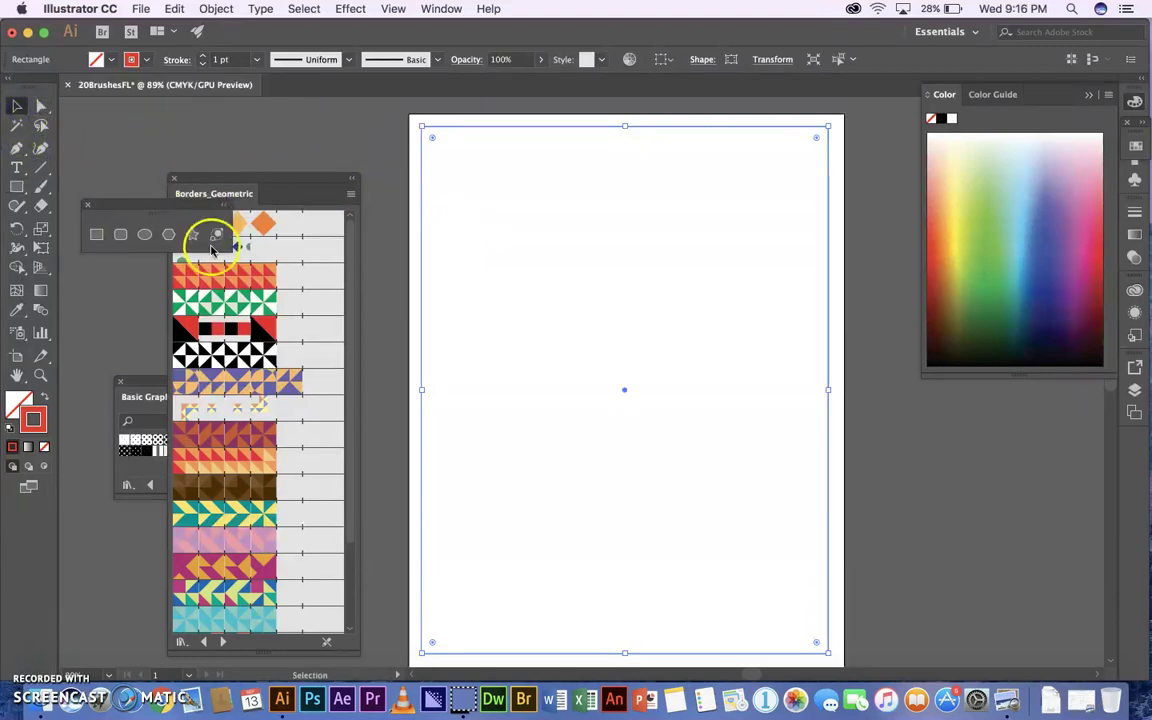
click(214, 277)
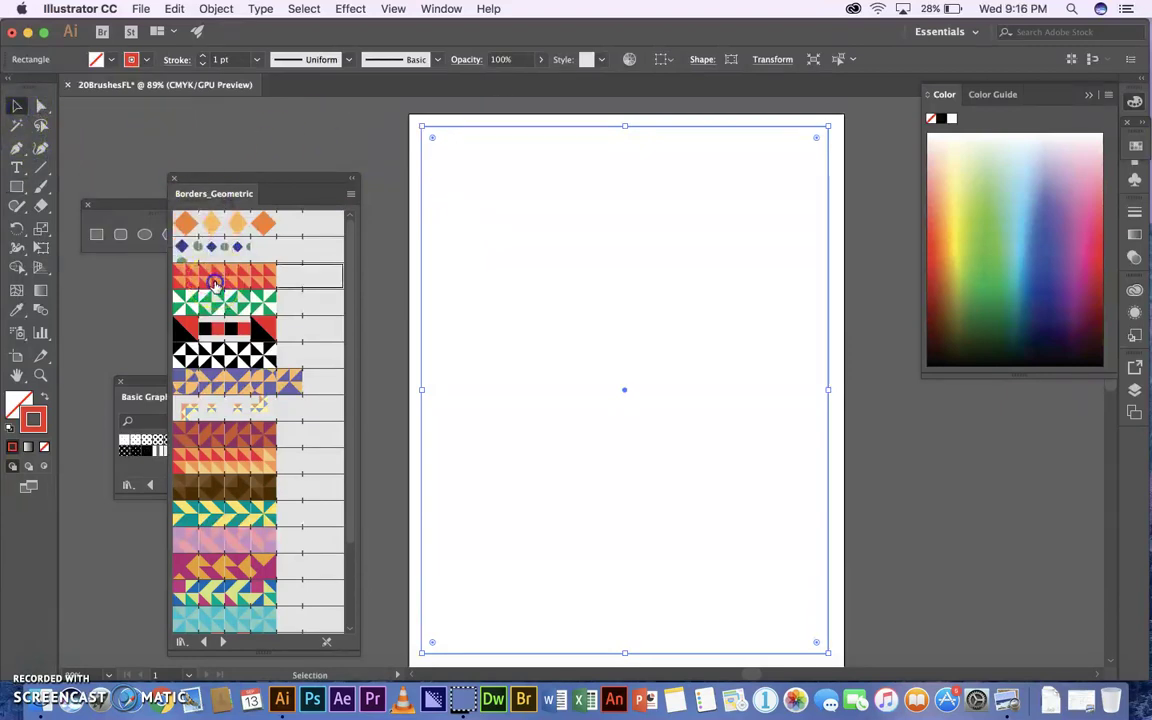
click(228, 336)
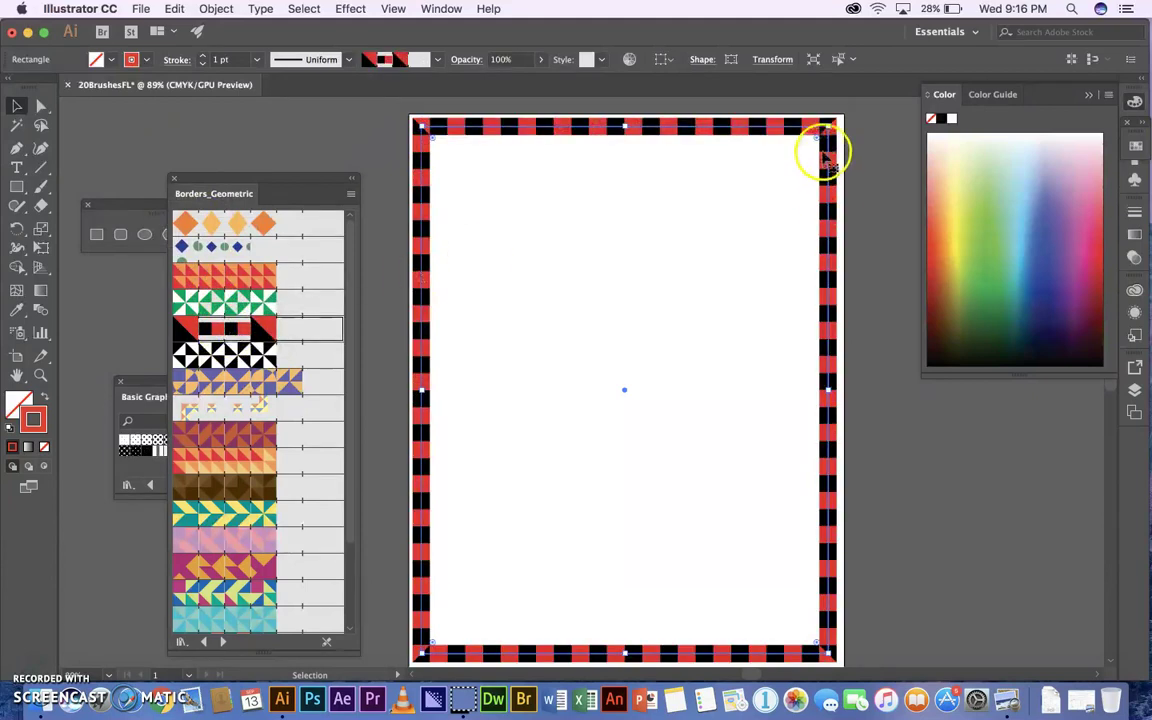
drag(829, 127, 837, 124)
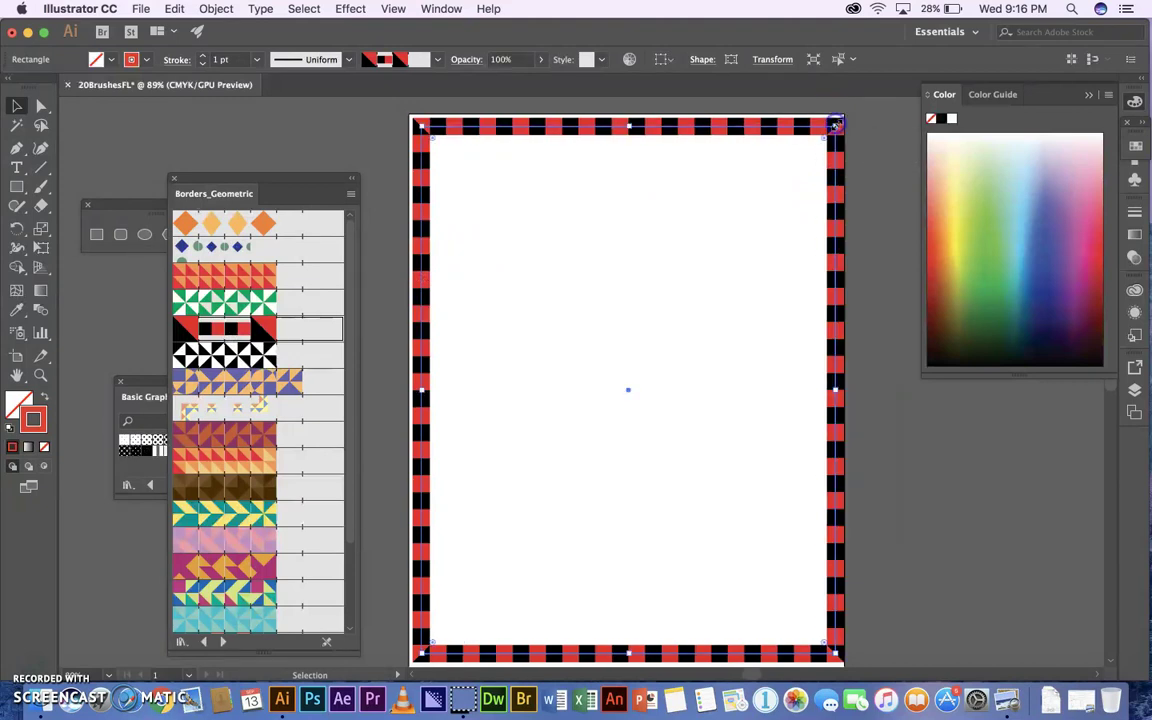
click(668, 138)
drag(668, 133, 663, 121)
click(715, 314)
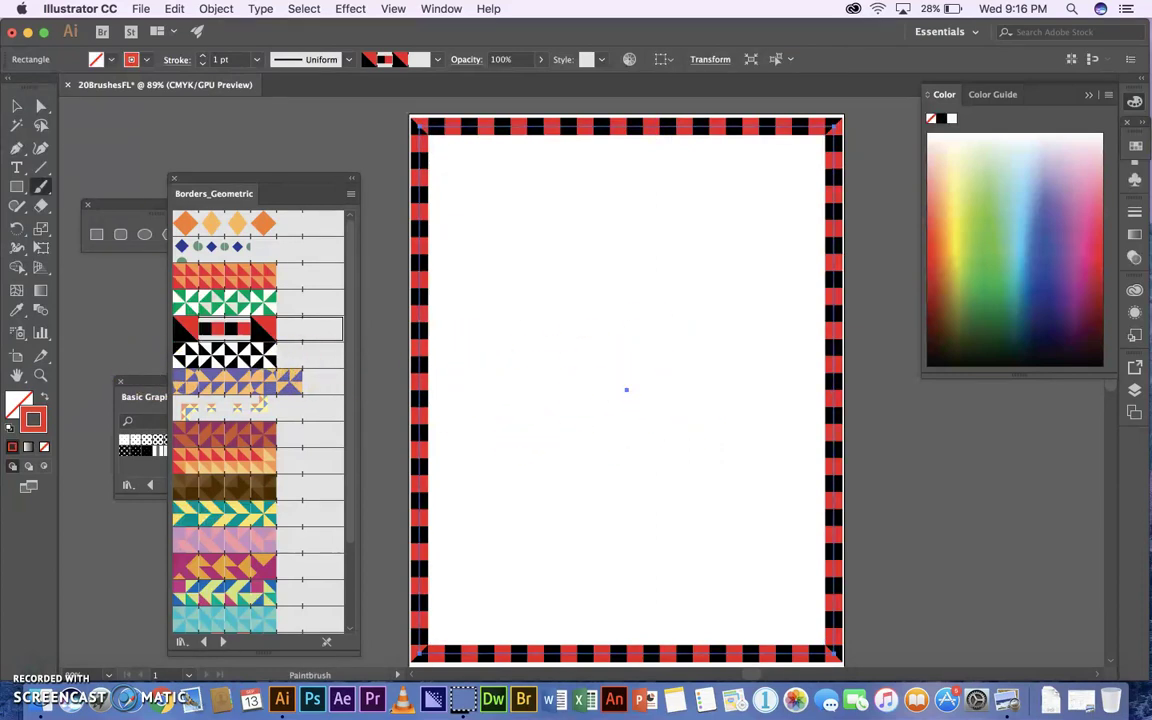
Load Borders_Novelty, try the Ants border on the rectangle, then restore the red-and-black border.
click(41, 186)
click(222, 642)
click(222, 642)
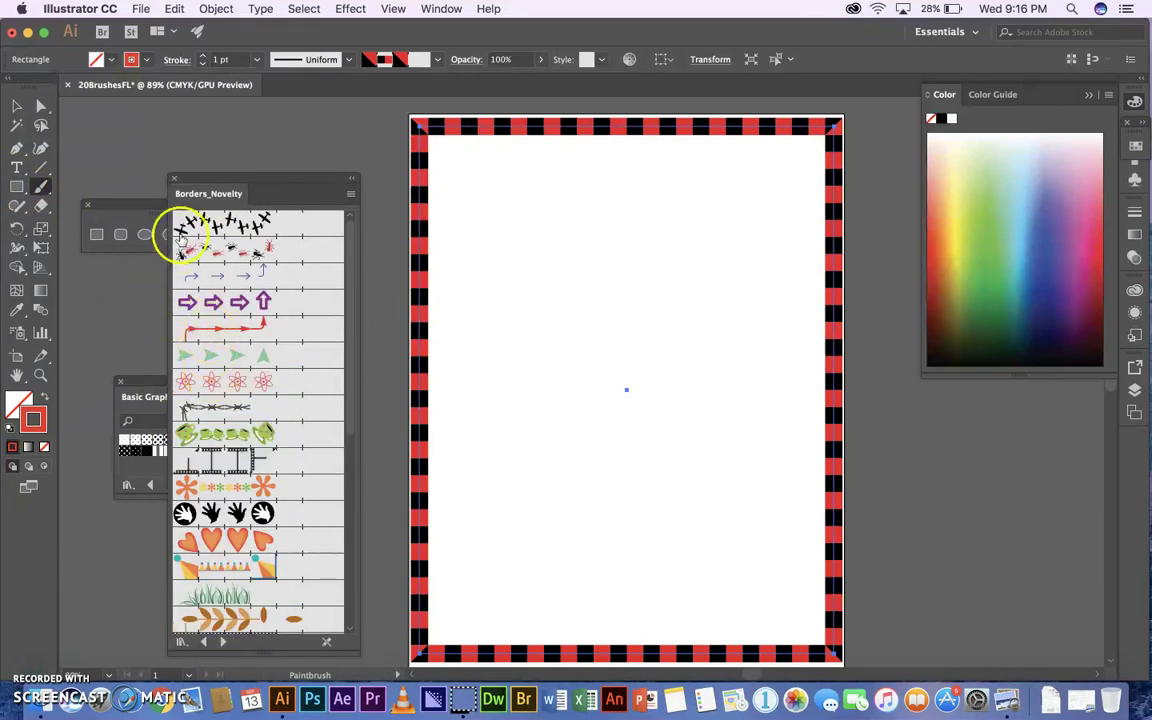
click(185, 248)
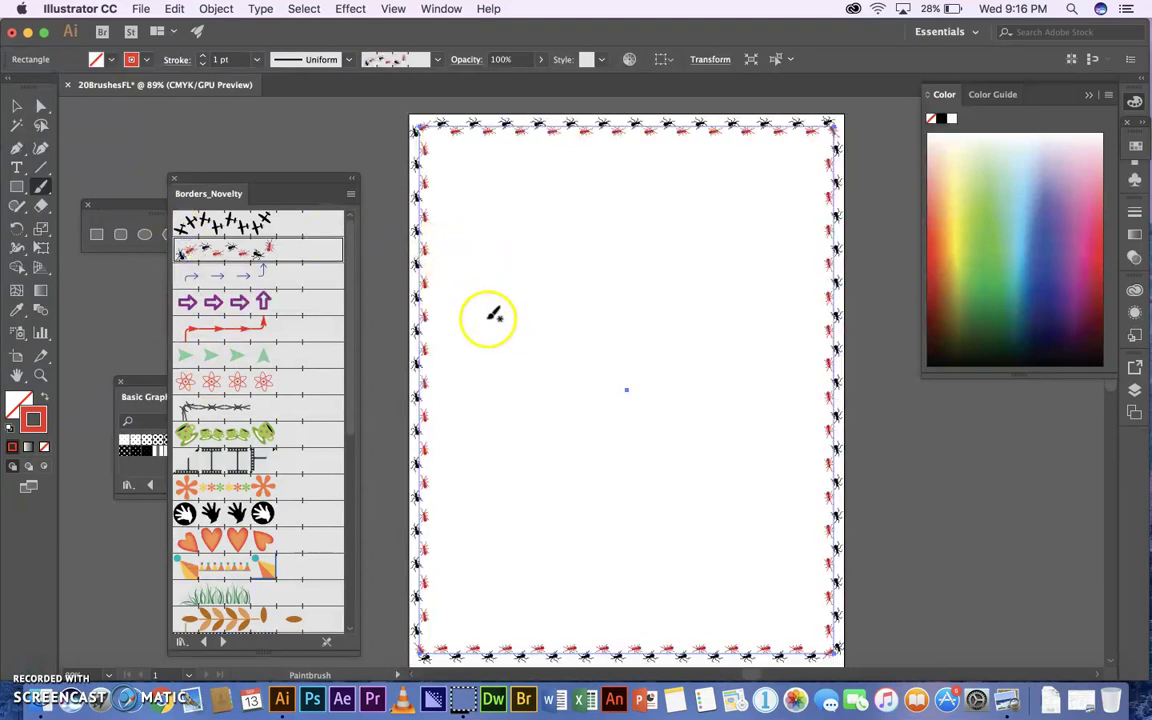
click(322, 301)
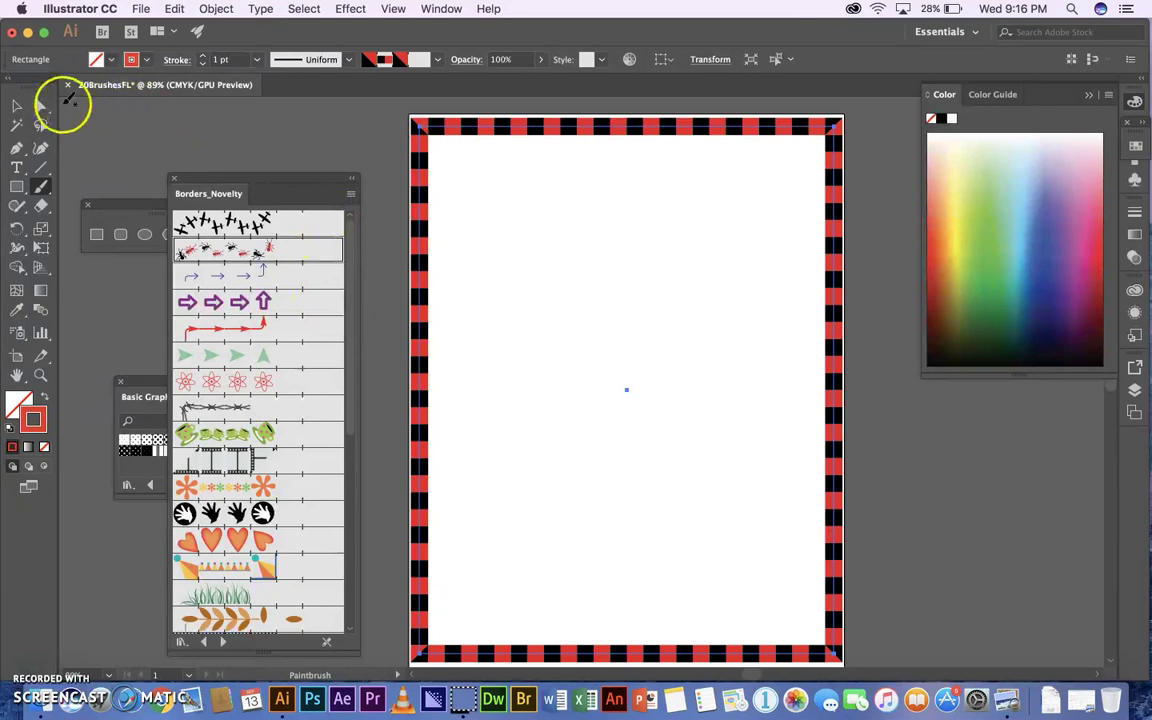
click(16, 105)
click(578, 289)
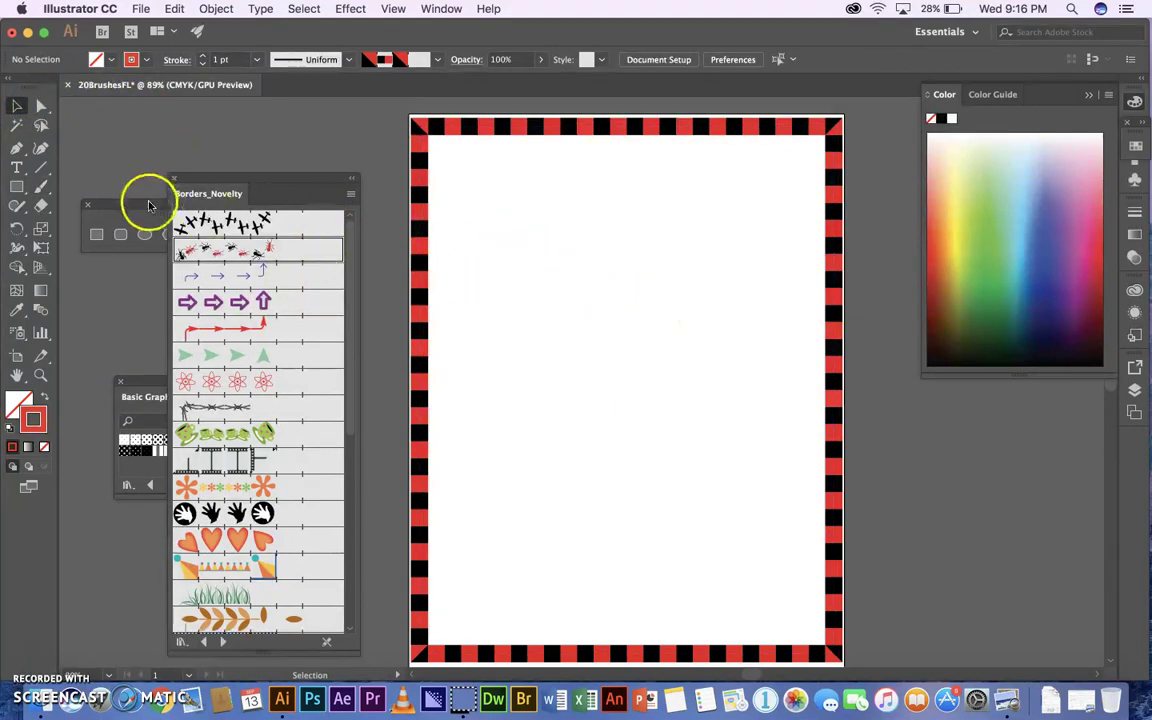
Paint an Ants trail across the page and a curving film-strip stroke on the left.
click(228, 250)
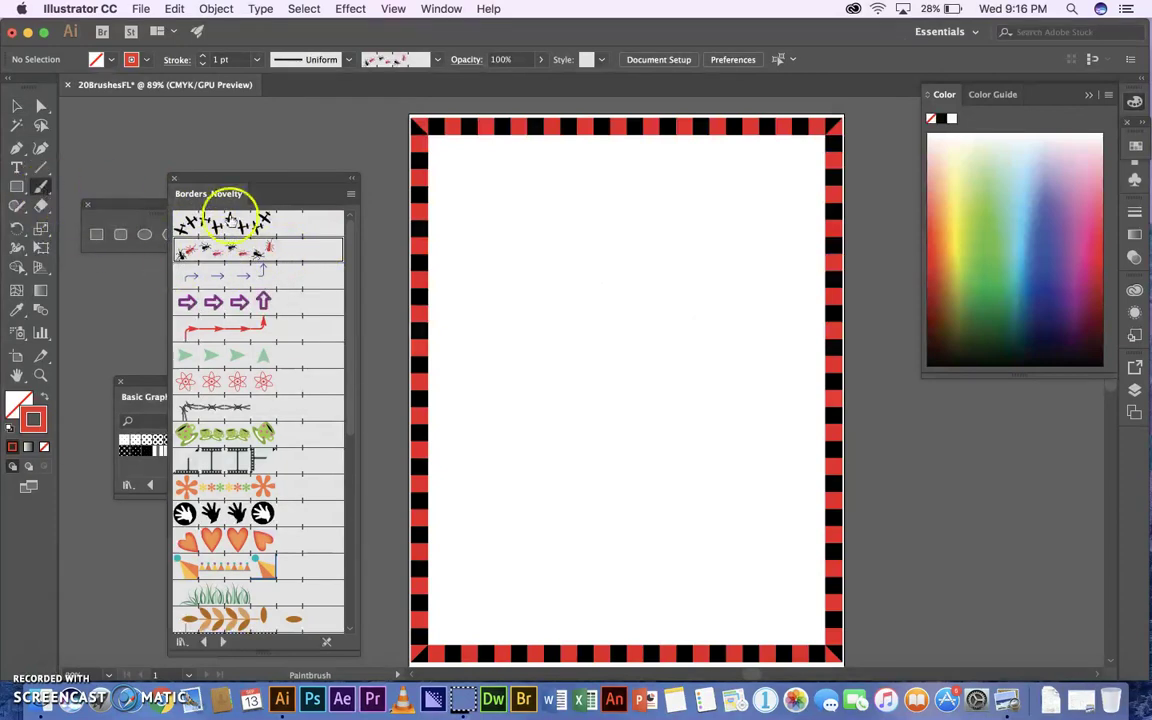
drag(500, 309, 680, 299)
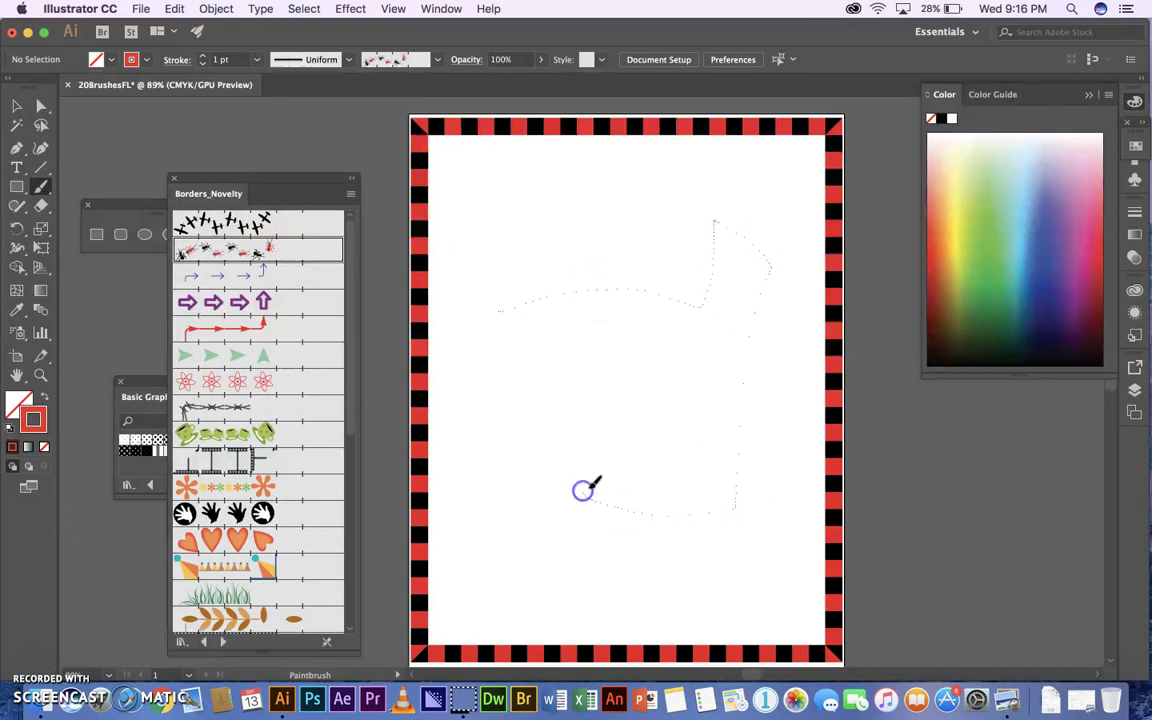
drag(583, 490, 588, 488)
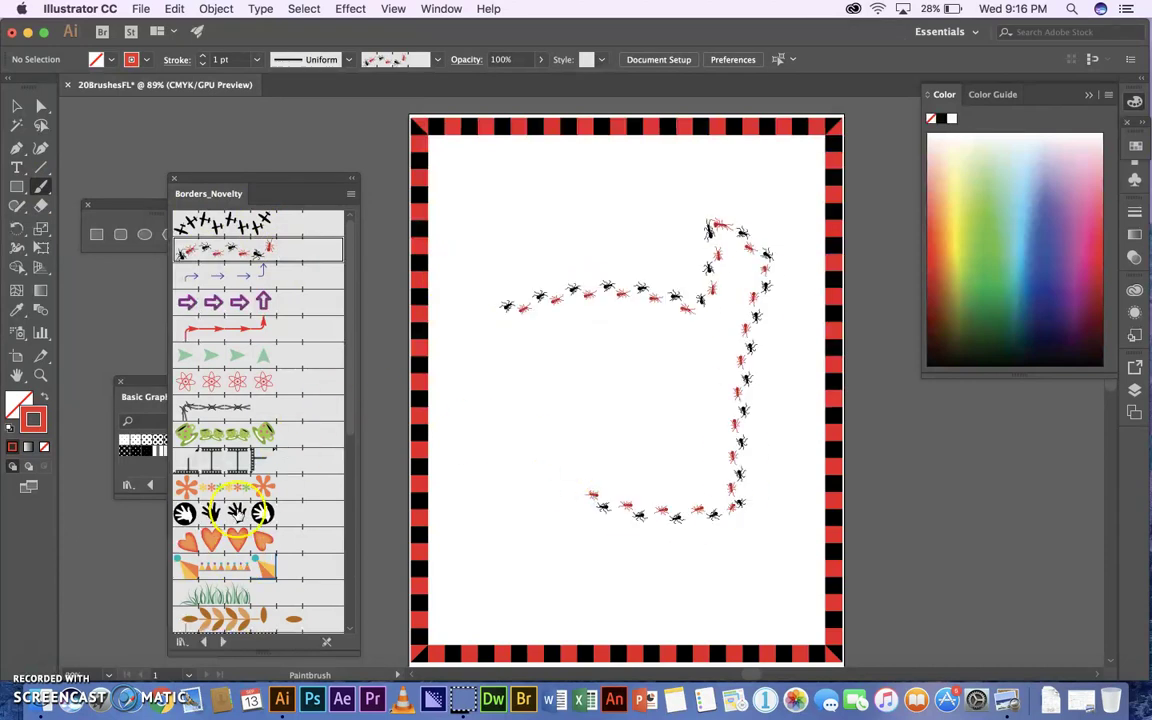
click(228, 433)
click(225, 460)
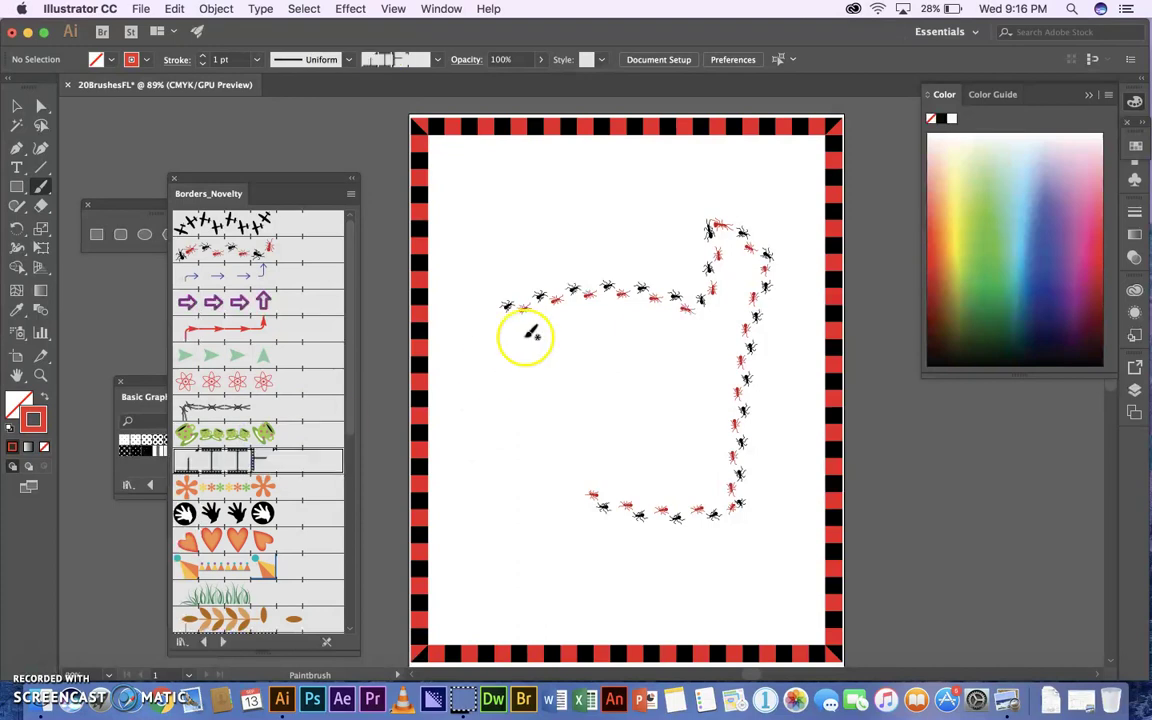
mouse_move(528, 333)
mouse_down()
mouse_move(490, 498)
mouse_move(534, 511)
mouse_up()
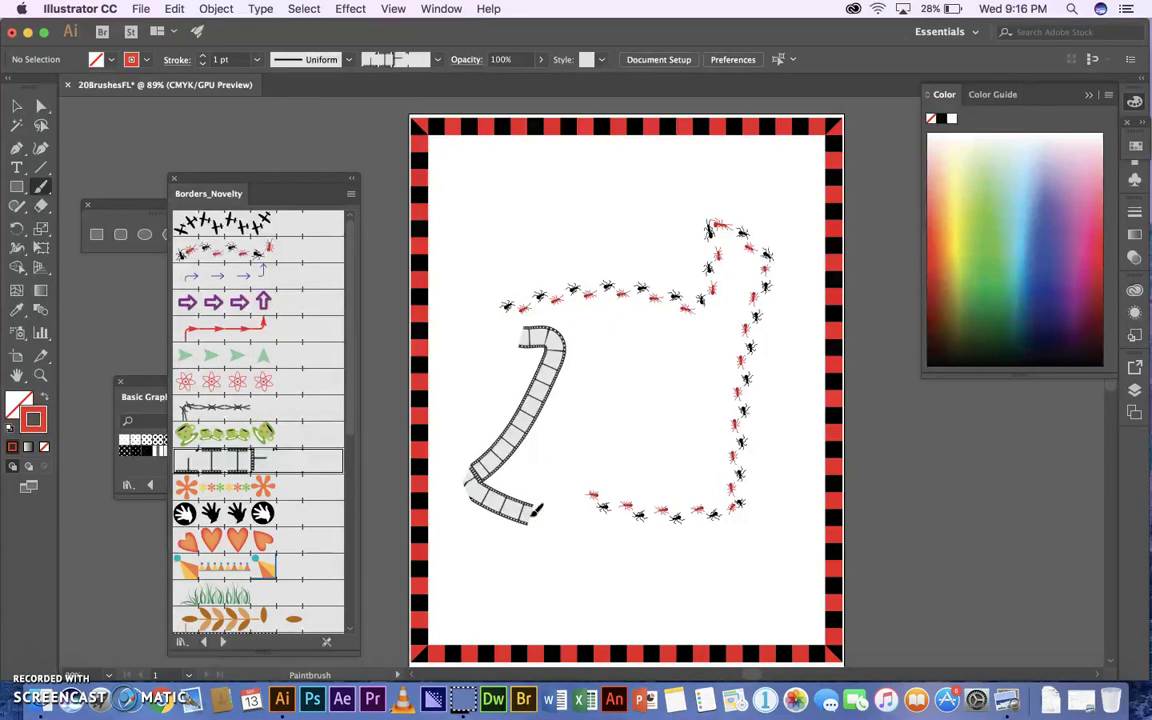
click(309, 598)
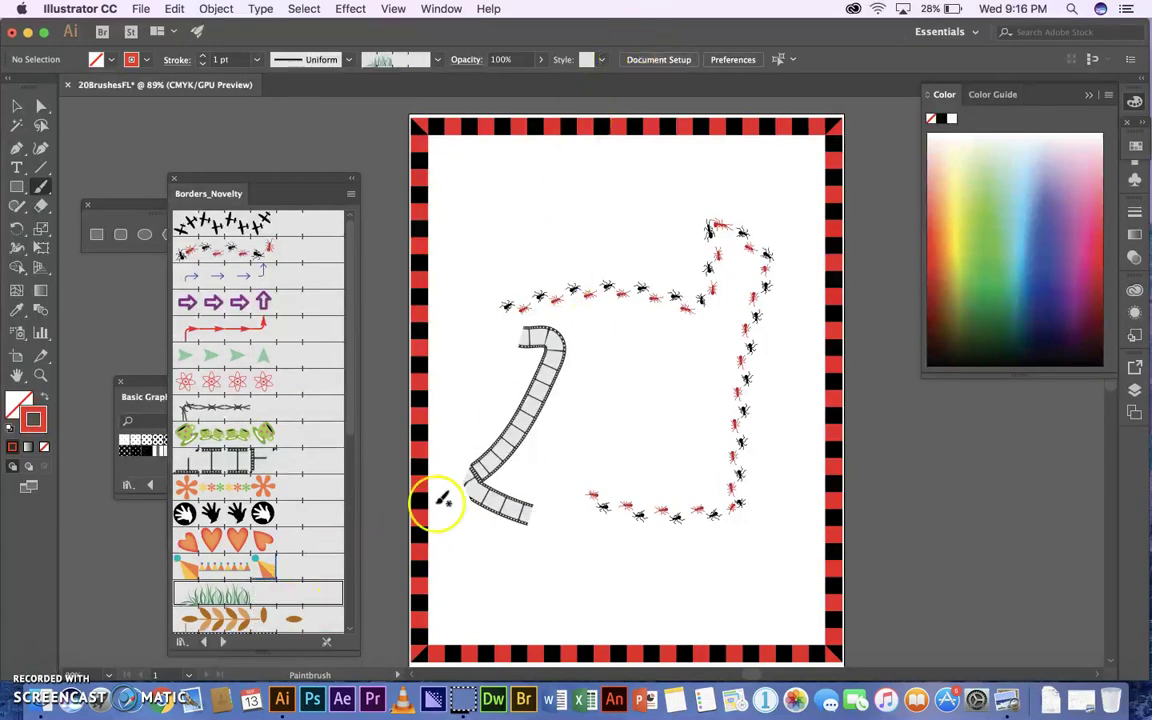
Load the Bristle Brush Library and paint a pale pink 6.00 Mop stroke down the page.
click(225, 643)
click(225, 643)
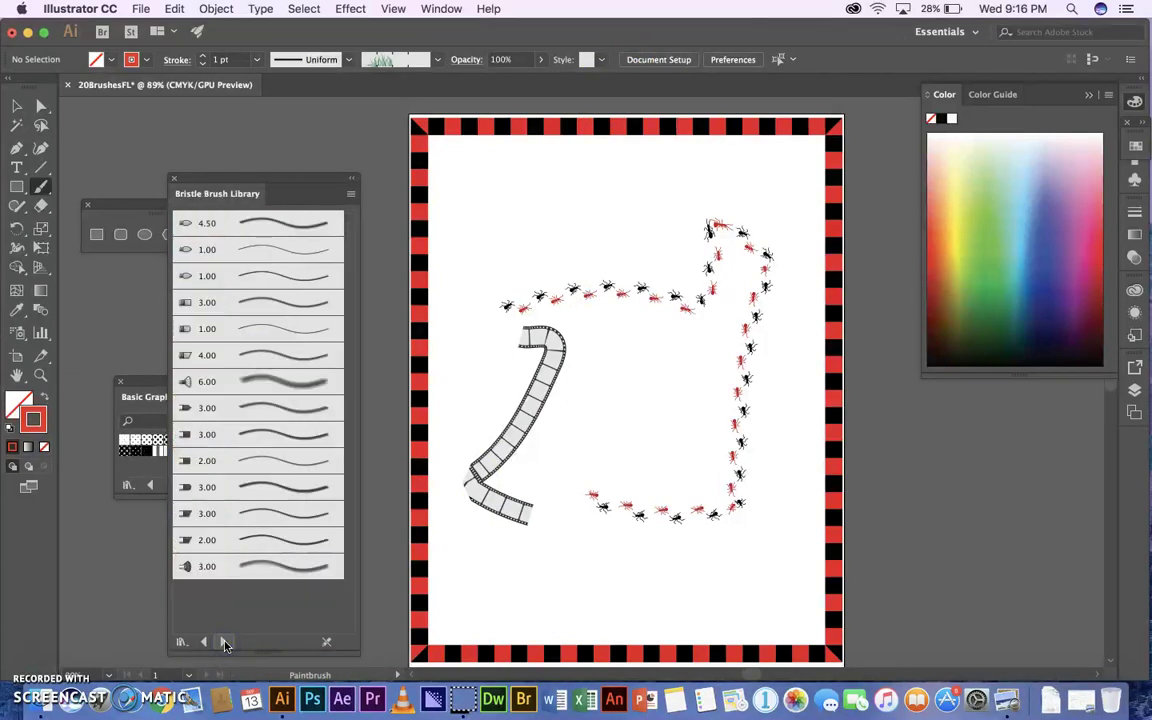
click(296, 333)
click(290, 387)
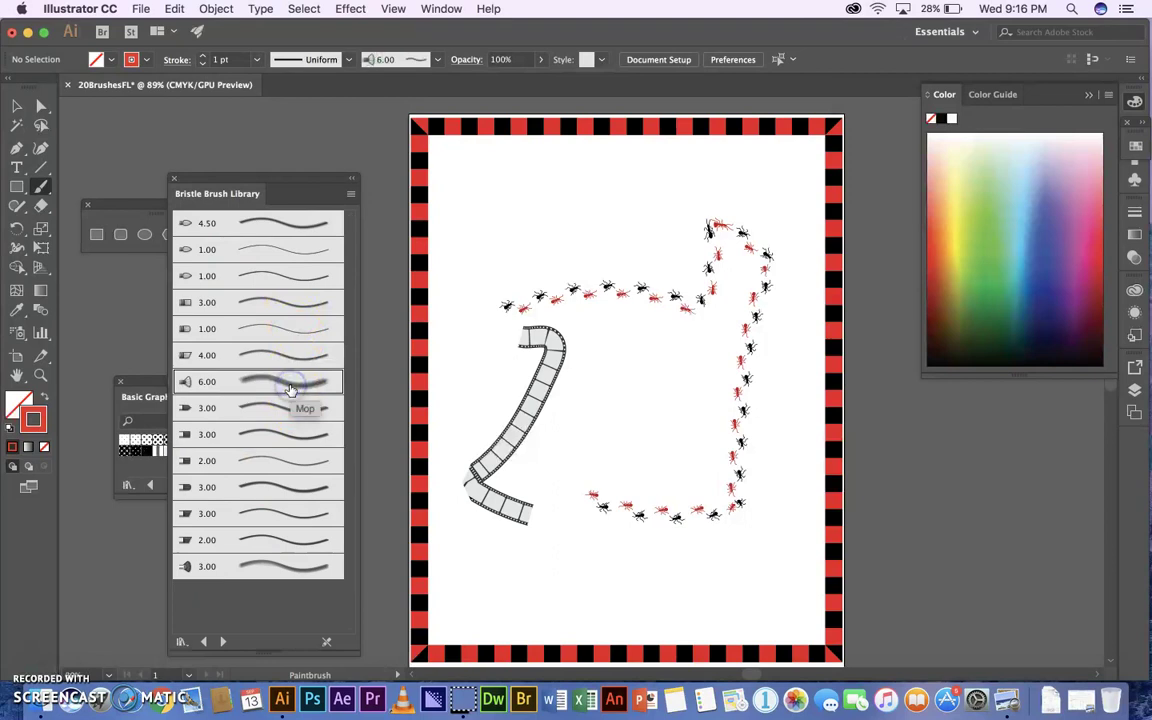
mouse_move(508, 214)
mouse_down()
mouse_move(592, 225)
mouse_move(659, 275)
mouse_move(664, 438)
mouse_move(690, 438)
mouse_move(703, 507)
mouse_move(738, 605)
mouse_up()
click(158, 505)
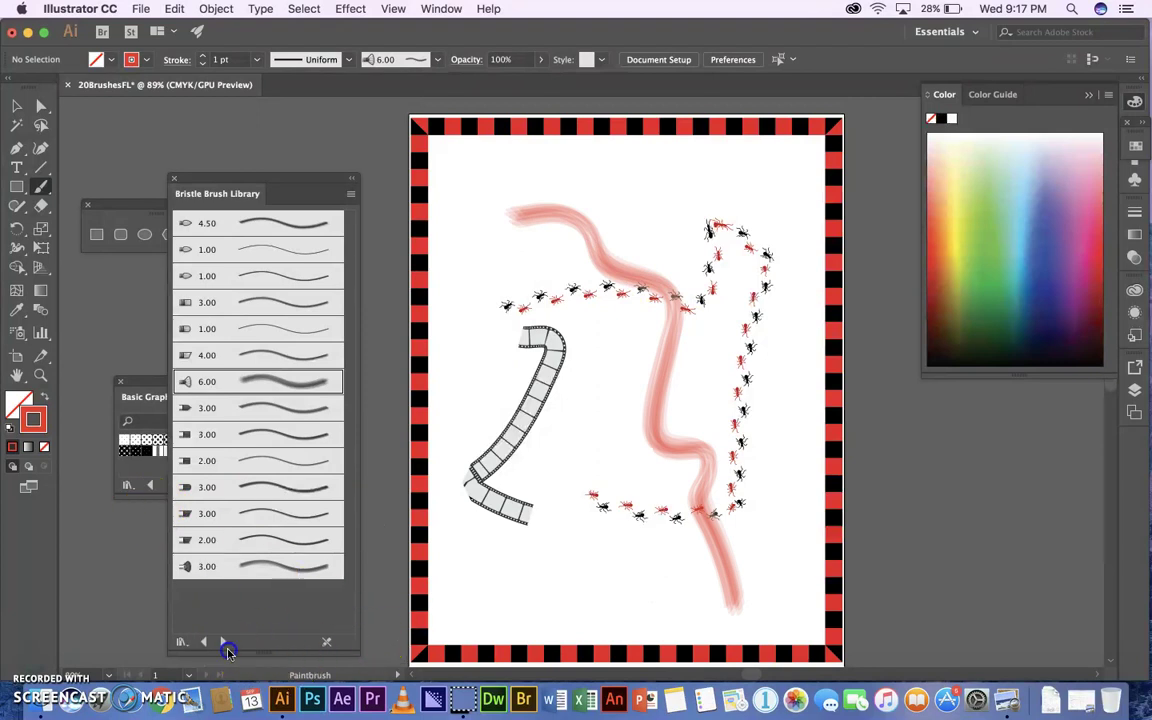
Load Decorative_Scatter and paint Confetti strokes across the top and down the right side.
click(226, 644)
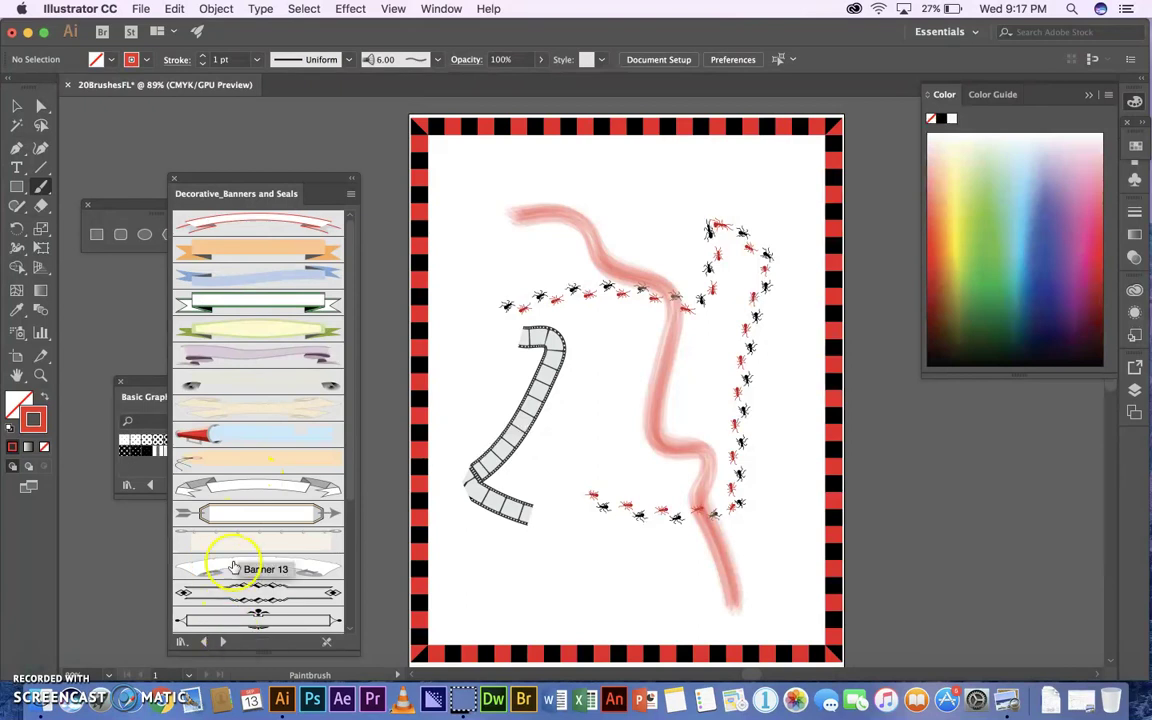
click(222, 643)
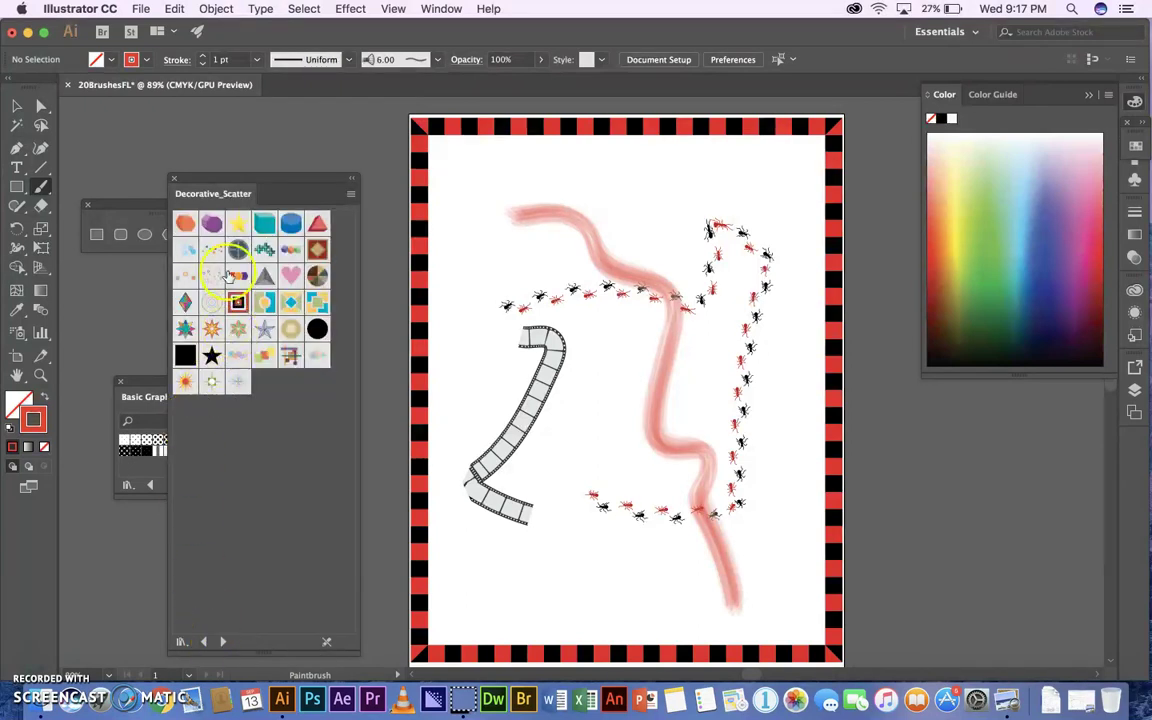
drag(437, 193, 551, 192)
drag(723, 300, 755, 503)
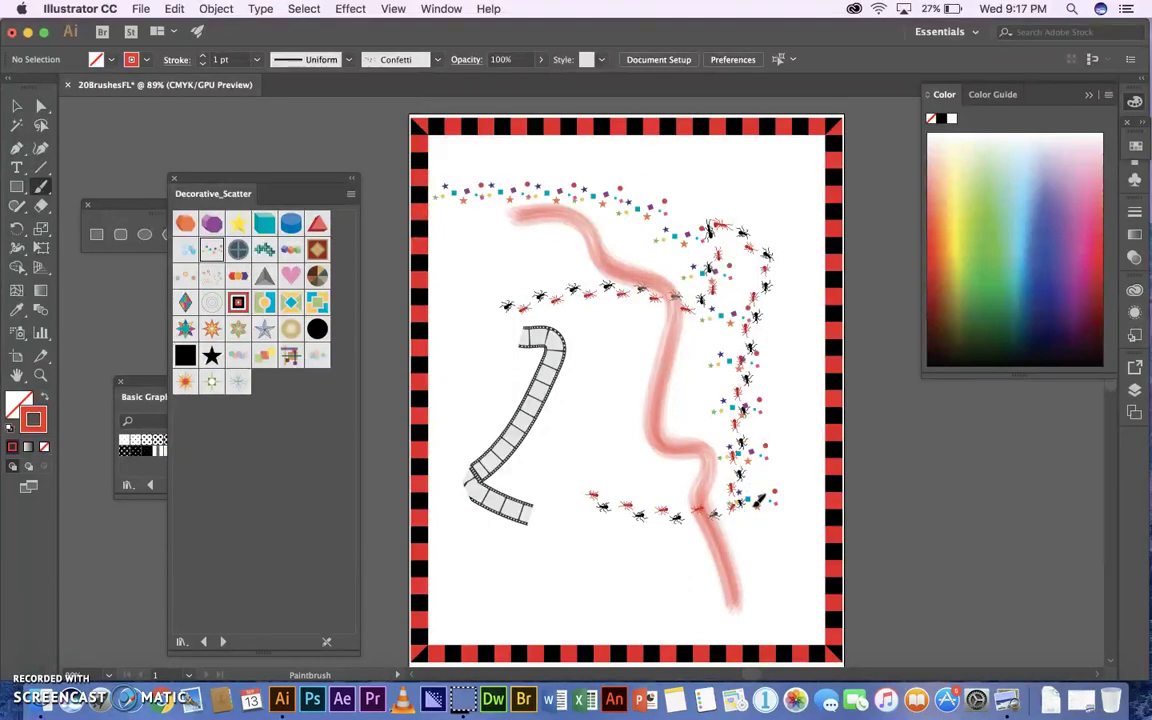
drag(555, 350, 658, 434)
Select and delete all the artwork on the page.
key(super+a)
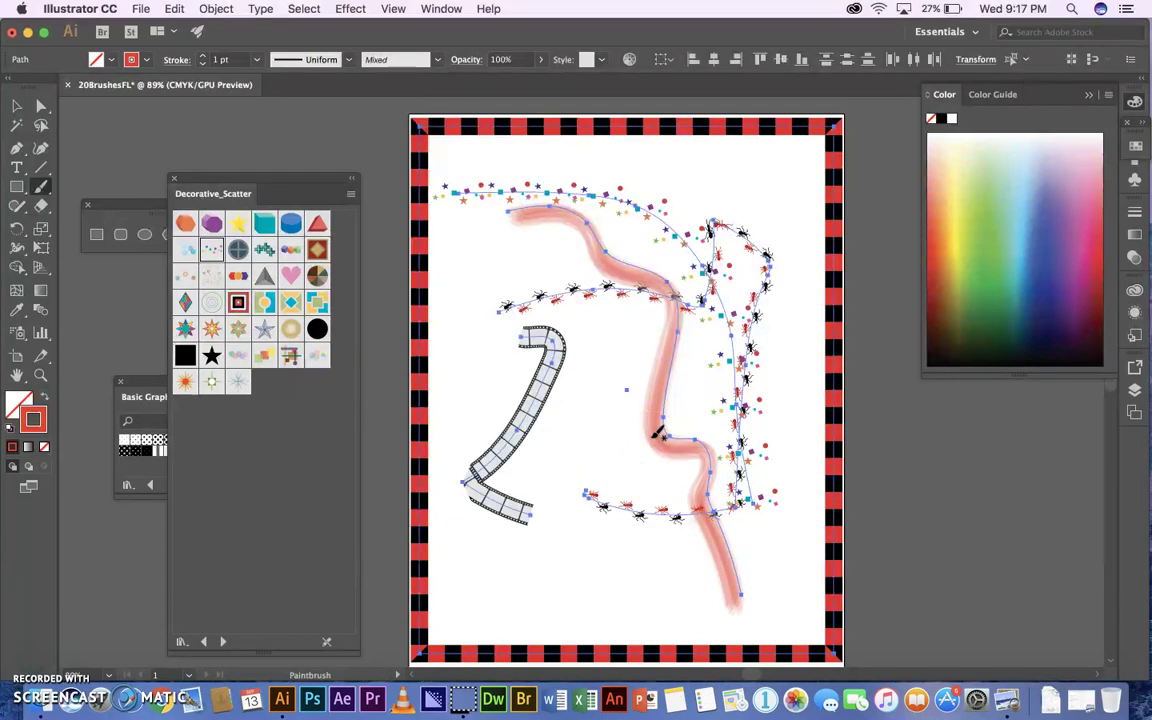
key(Return)
click(585, 455)
key(Delete)
drag(545, 440, 470, 429)
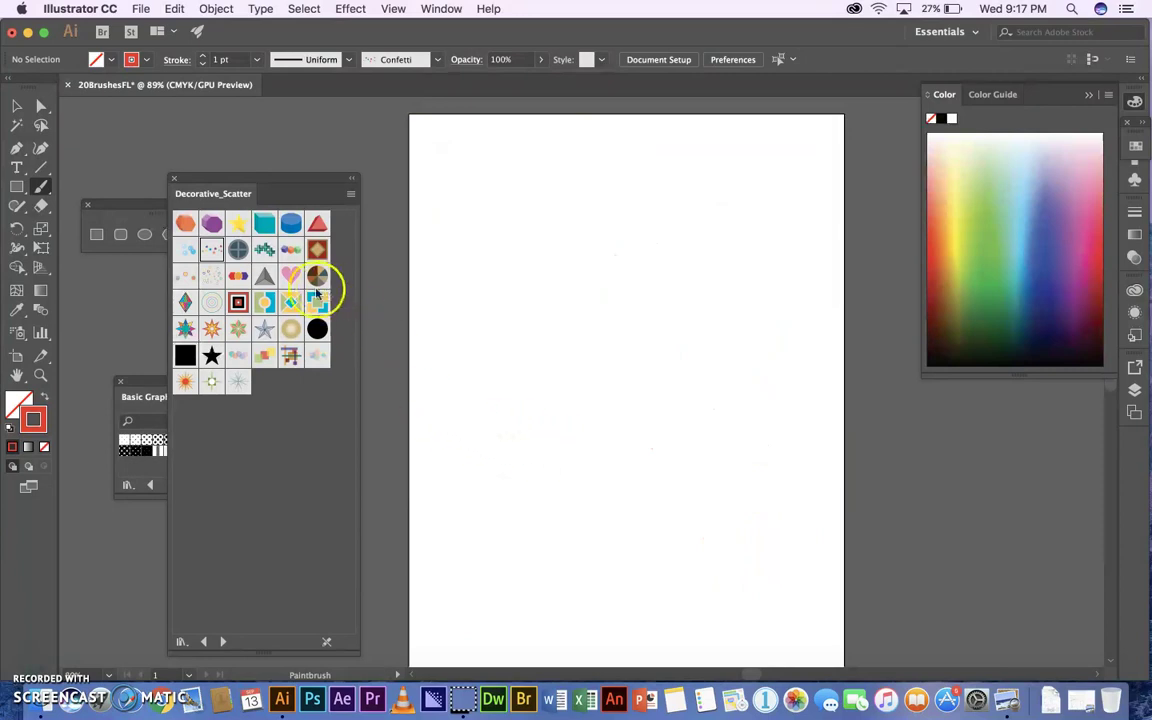
Paint a Bubbles zigzag and Dot Rings strokes over the top, right and left.
click(186, 250)
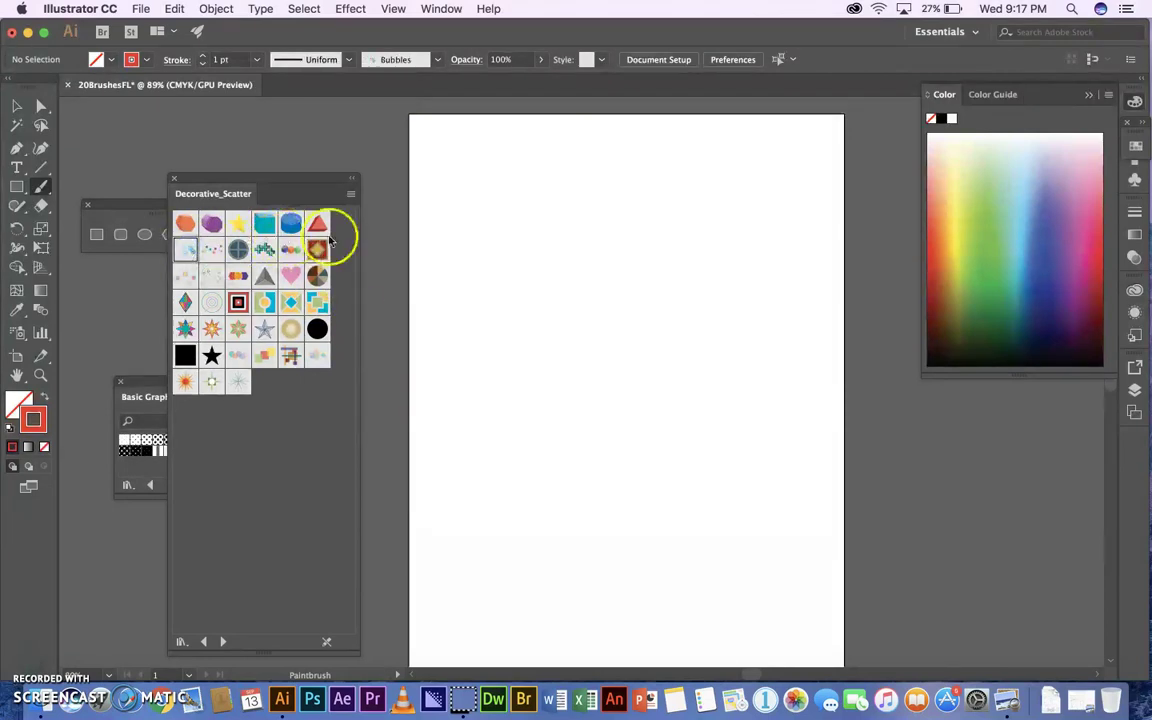
drag(505, 239, 512, 240)
mouse_move(573, 352)
mouse_down()
mouse_move(742, 396)
mouse_move(602, 472)
mouse_move(615, 545)
mouse_move(592, 571)
mouse_move(765, 557)
mouse_up()
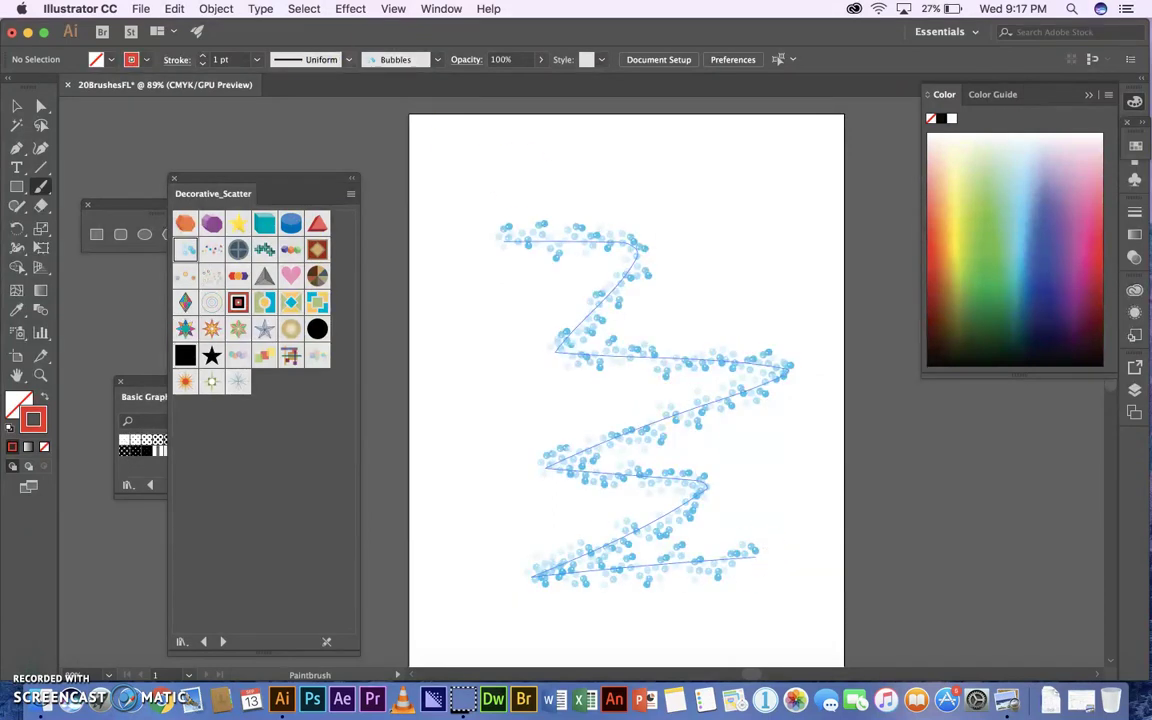
click(16, 105)
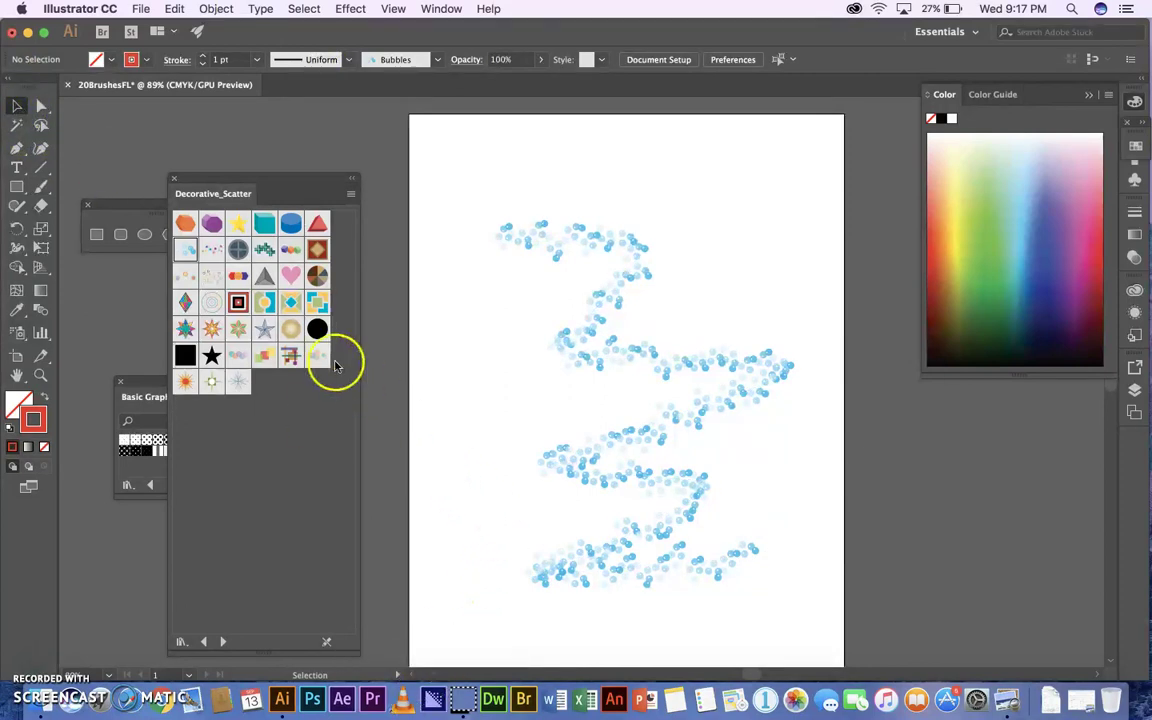
click(214, 277)
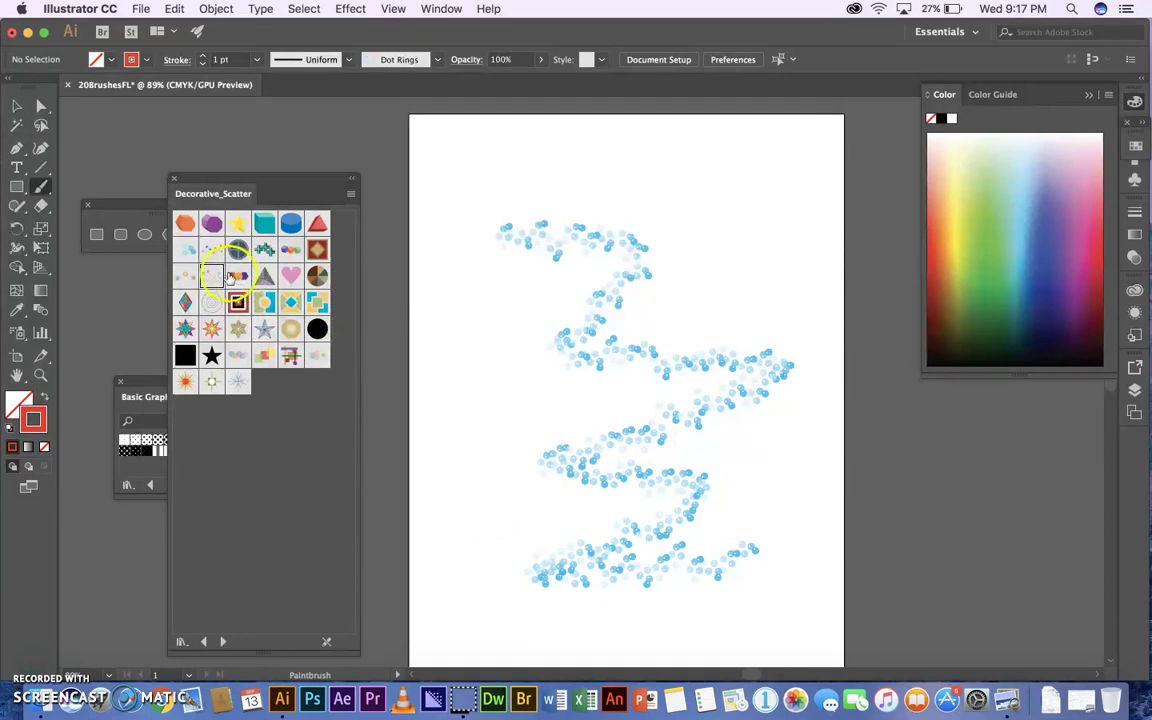
mouse_move(470, 277)
mouse_down()
mouse_move(657, 174)
mouse_move(698, 212)
mouse_up()
drag(772, 583, 775, 581)
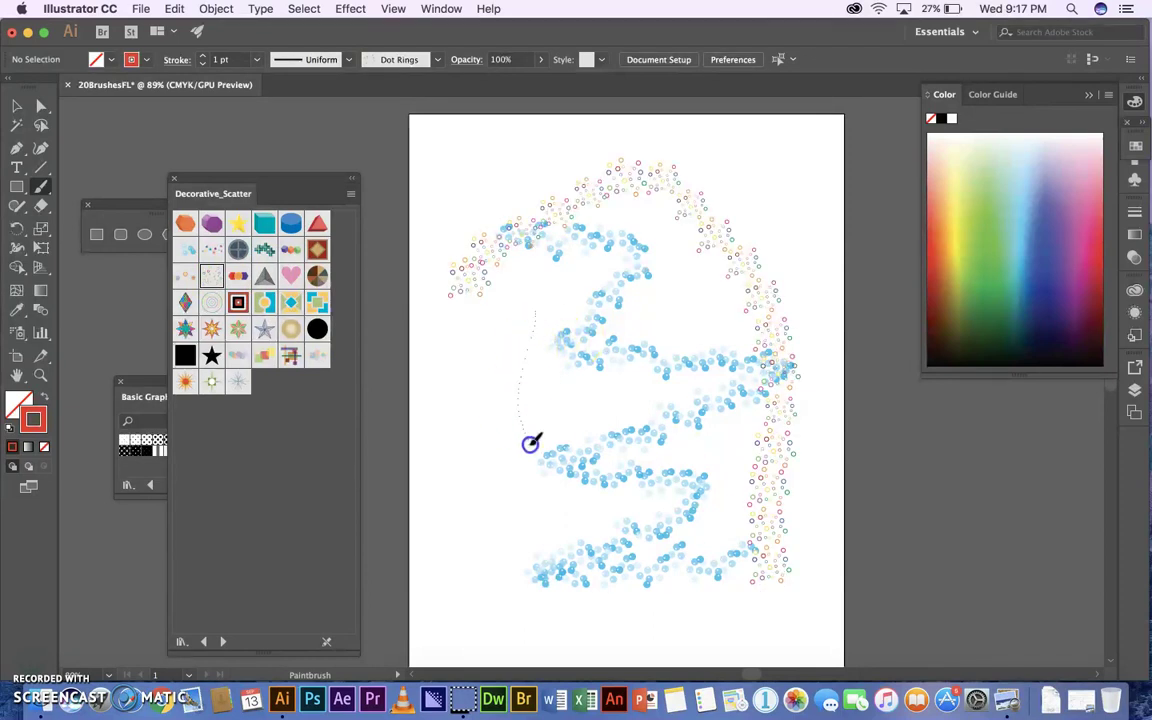
drag(533, 448, 534, 451)
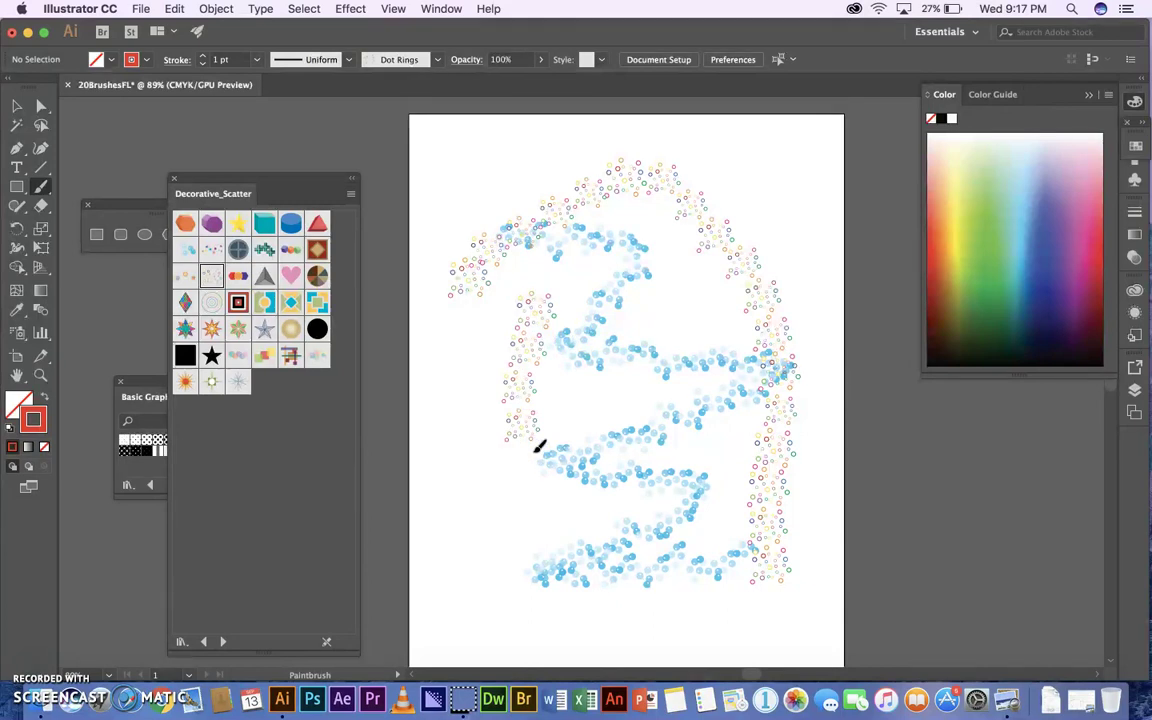
Paint orange 16pt. Star bursts down the left and grey Snowflakes down the middle.
click(183, 381)
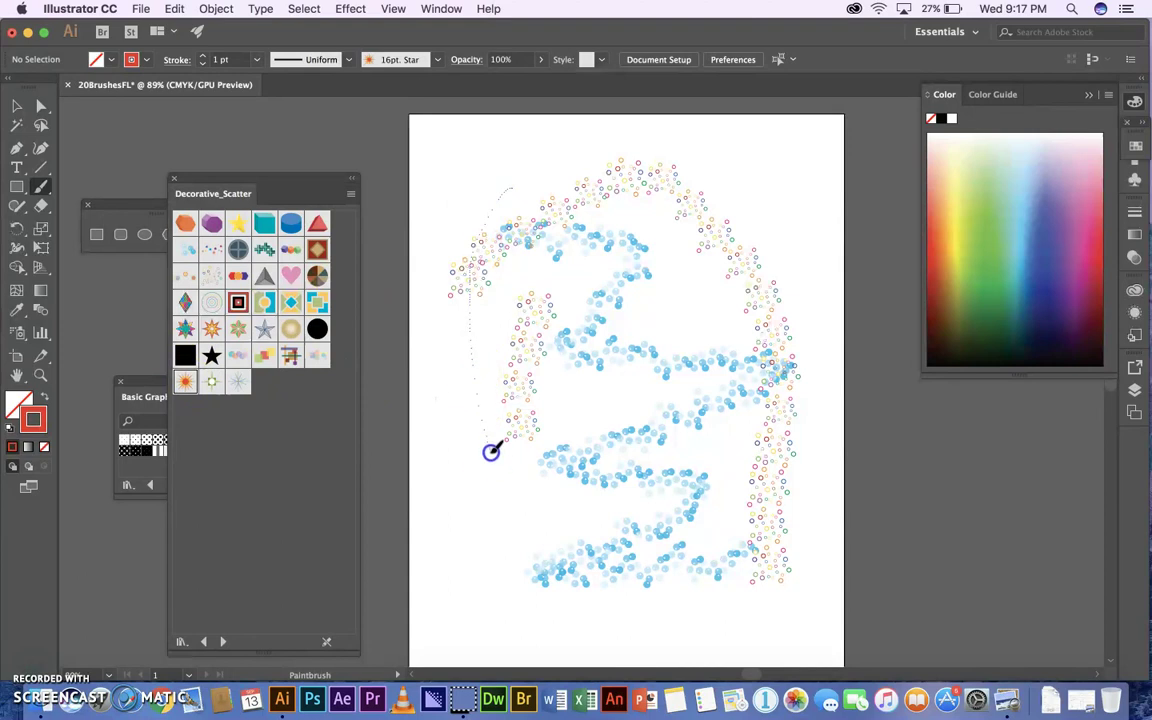
drag(491, 452, 494, 446)
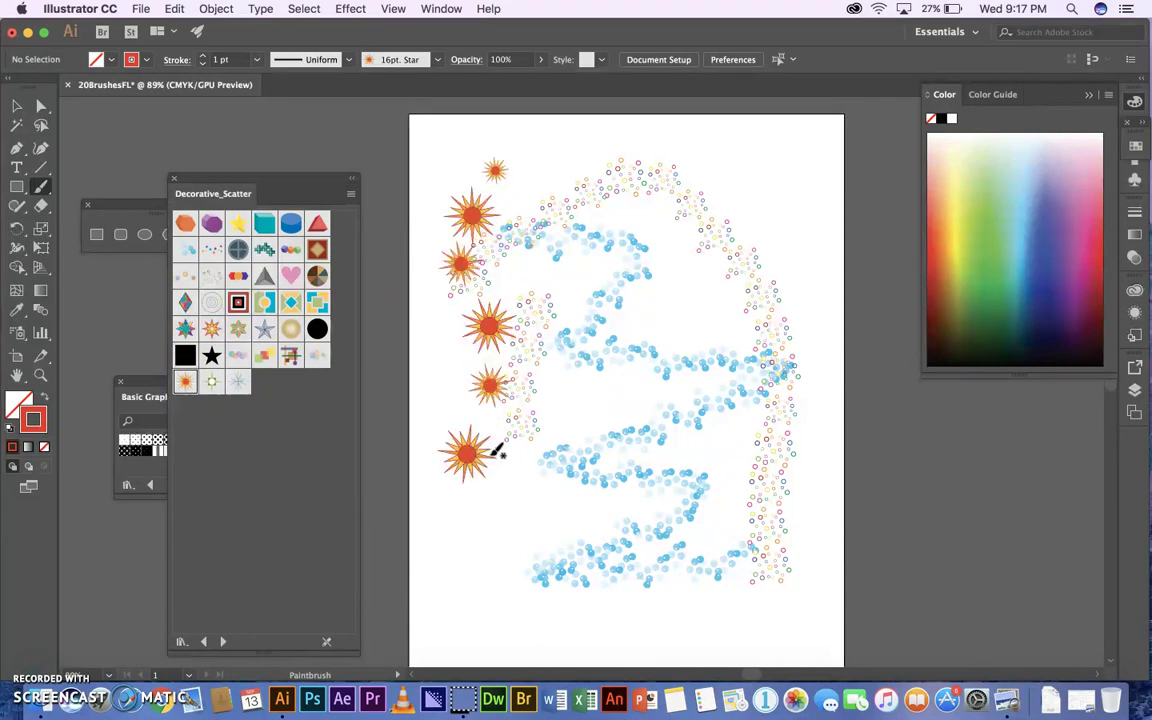
click(238, 381)
drag(594, 215, 613, 480)
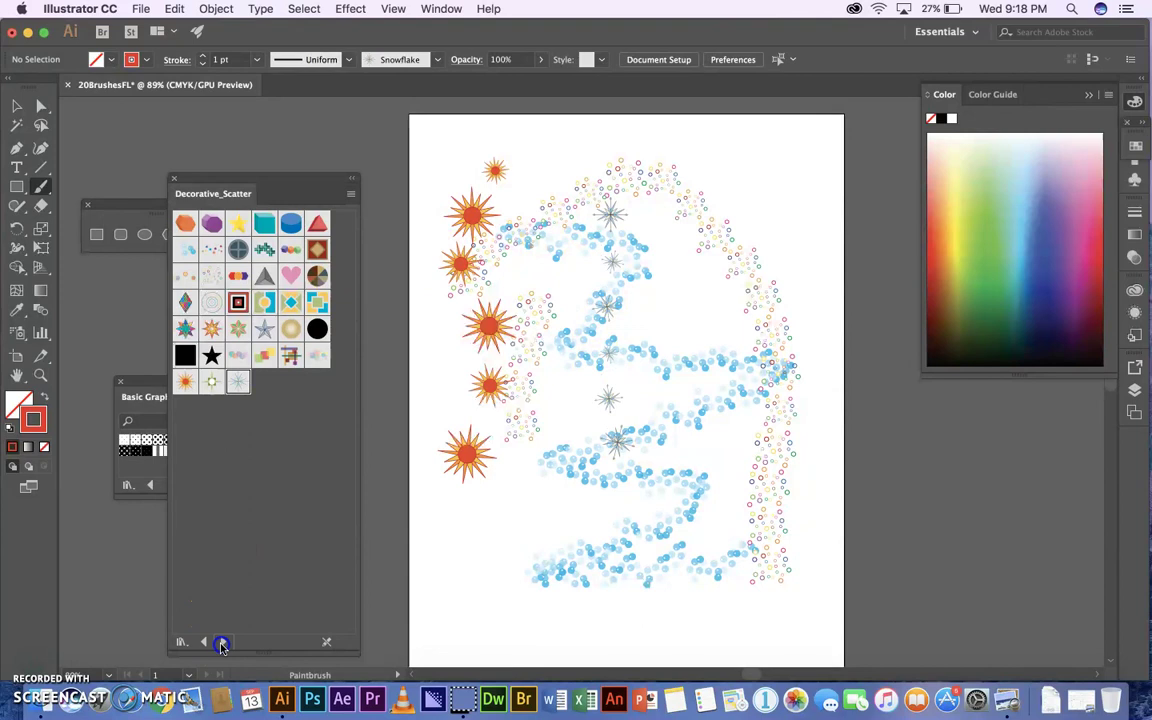
Step past Elegant Curl & Floral and Image Brush libraries to the Grunge brushes vector pack.
click(221, 643)
click(221, 643)
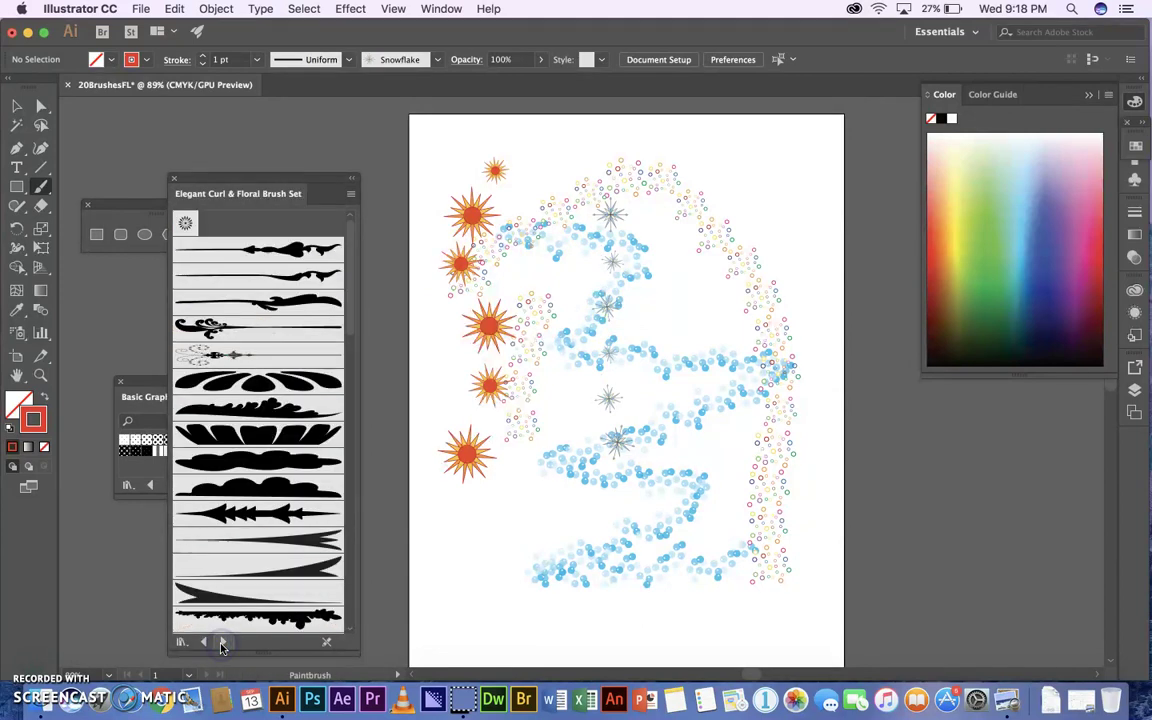
click(221, 643)
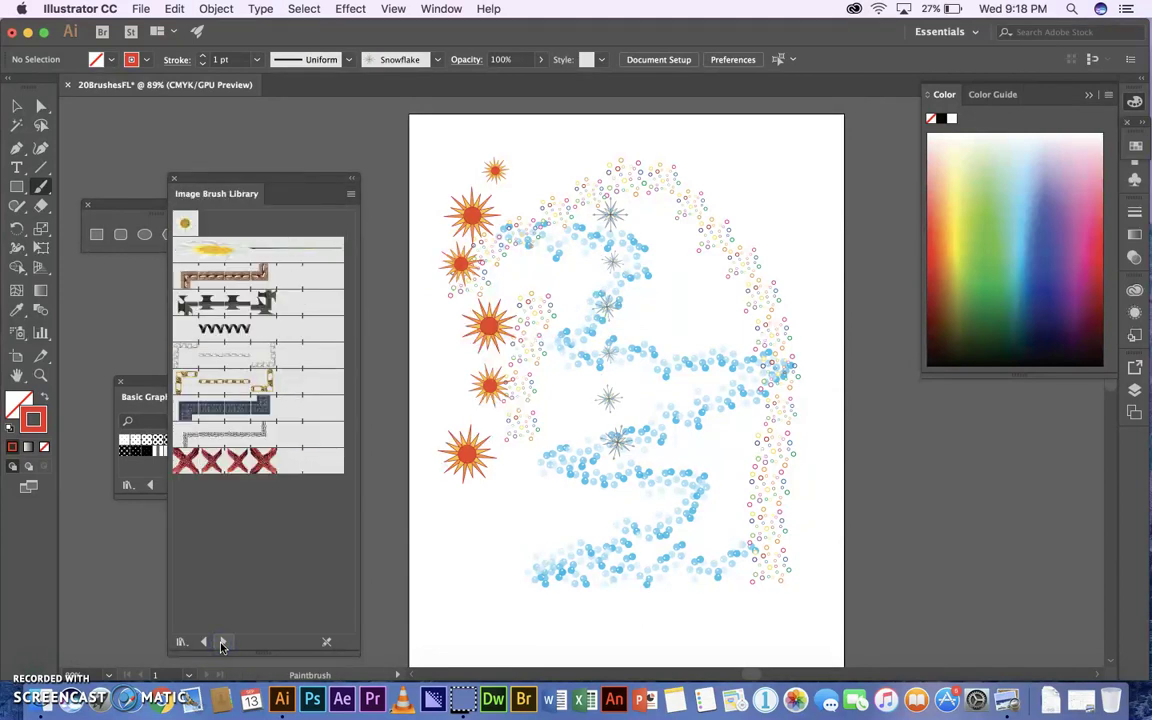
click(221, 643)
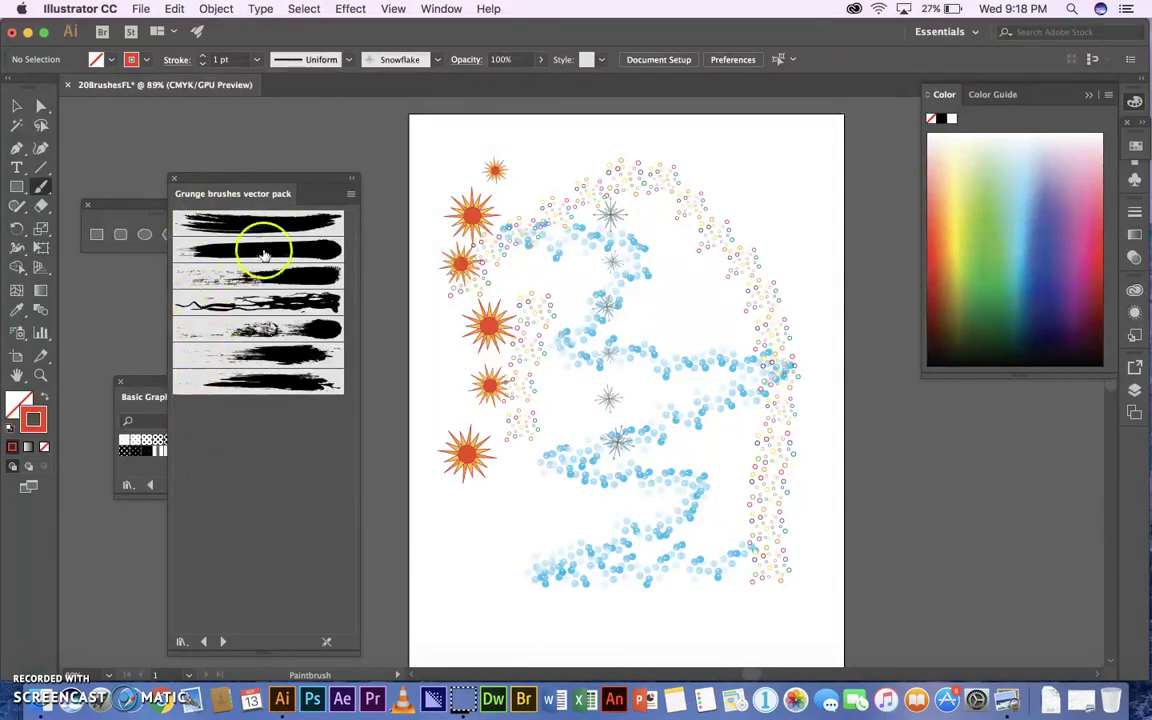
Browse the brush library categories, including image brushes, and close the list without choosing.
click(181, 641)
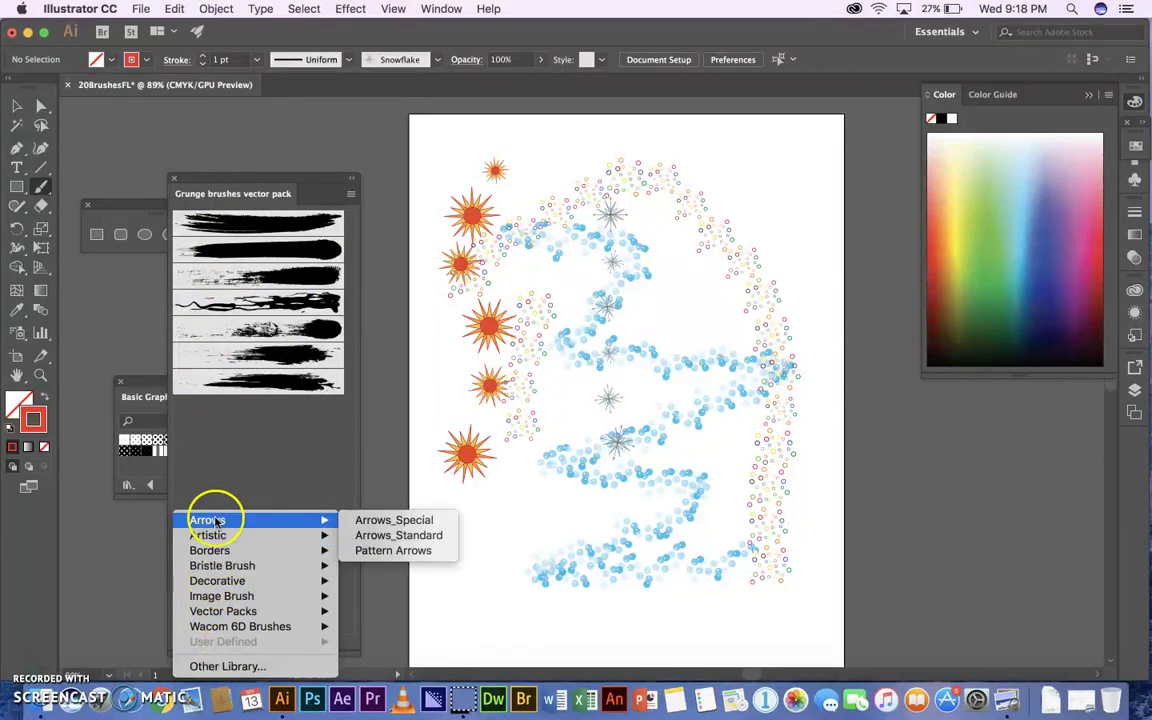
mouse_move(226, 574)
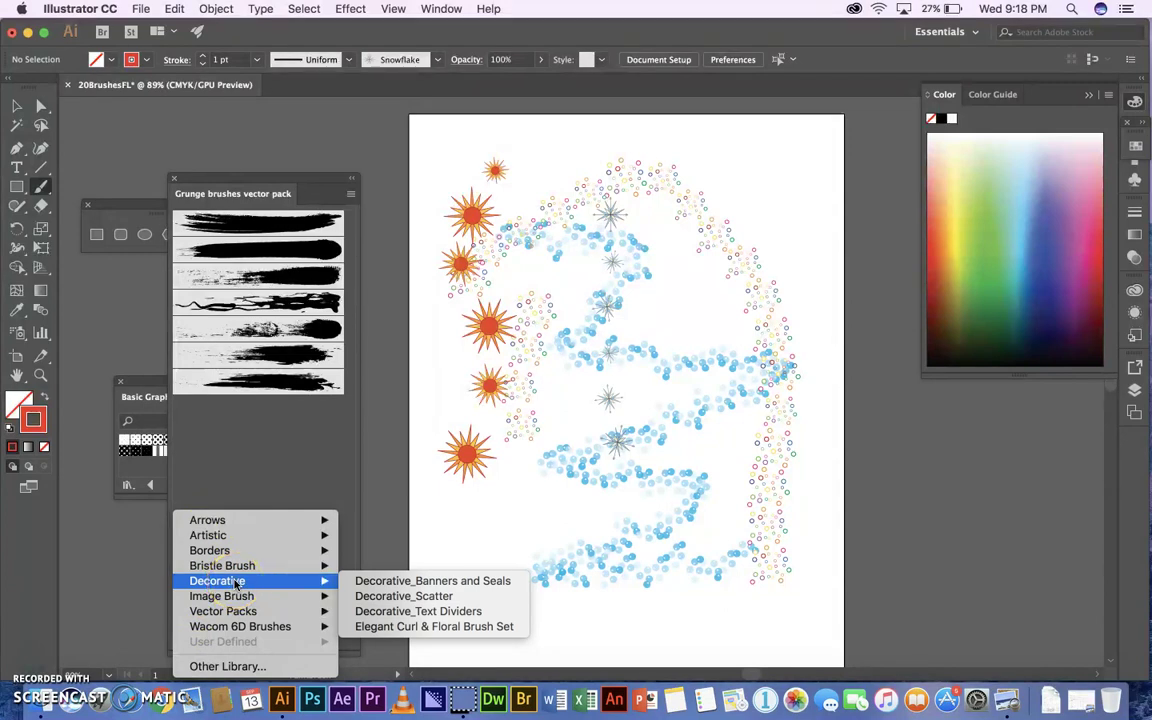
click(243, 600)
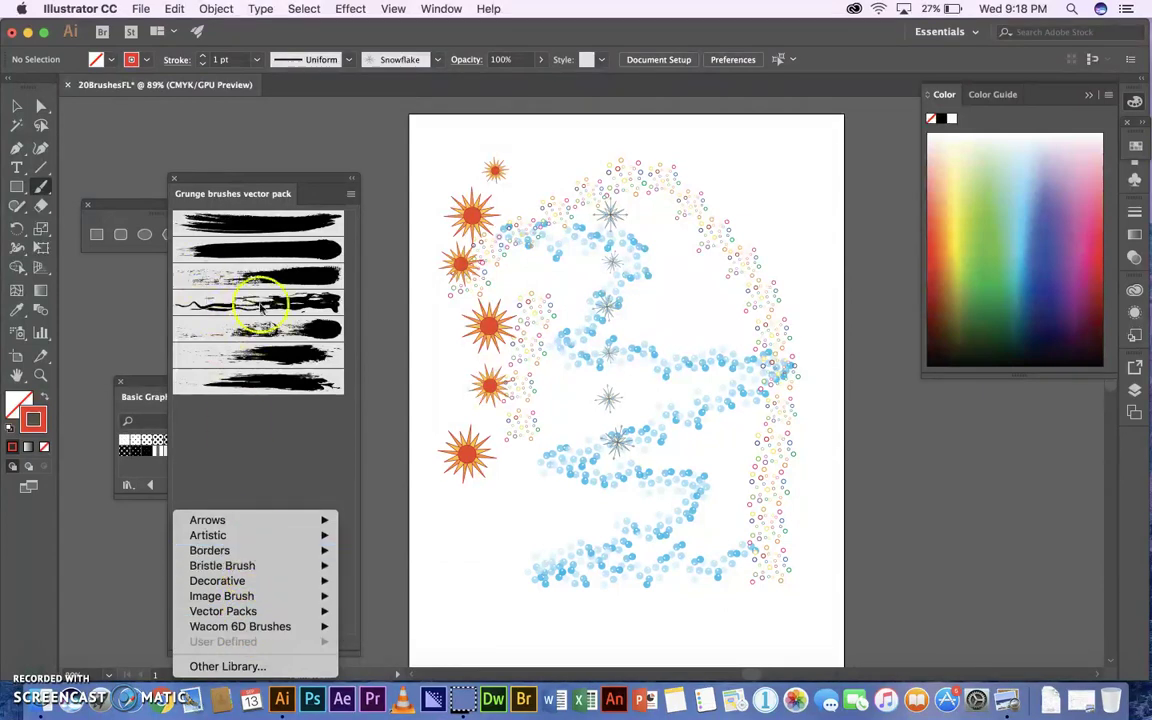
click(72, 577)
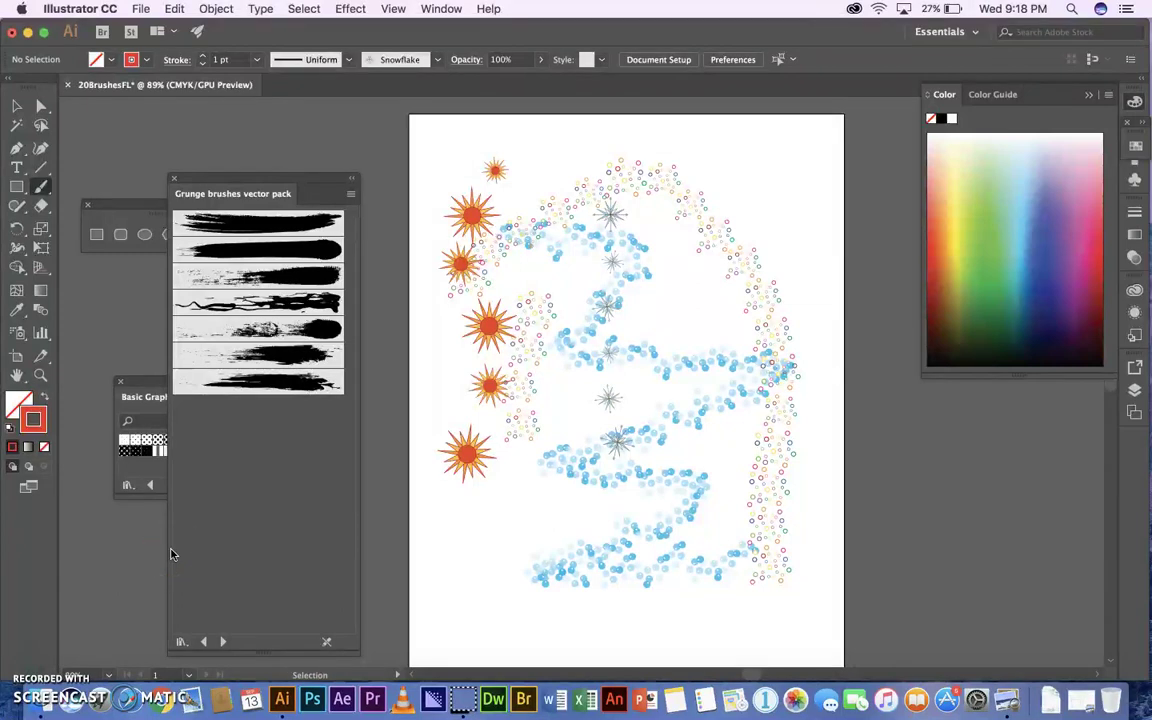
Save the artwork as 20BrushesFL.ai in Documents, accepting the default Illustrator options.
key(super+s)
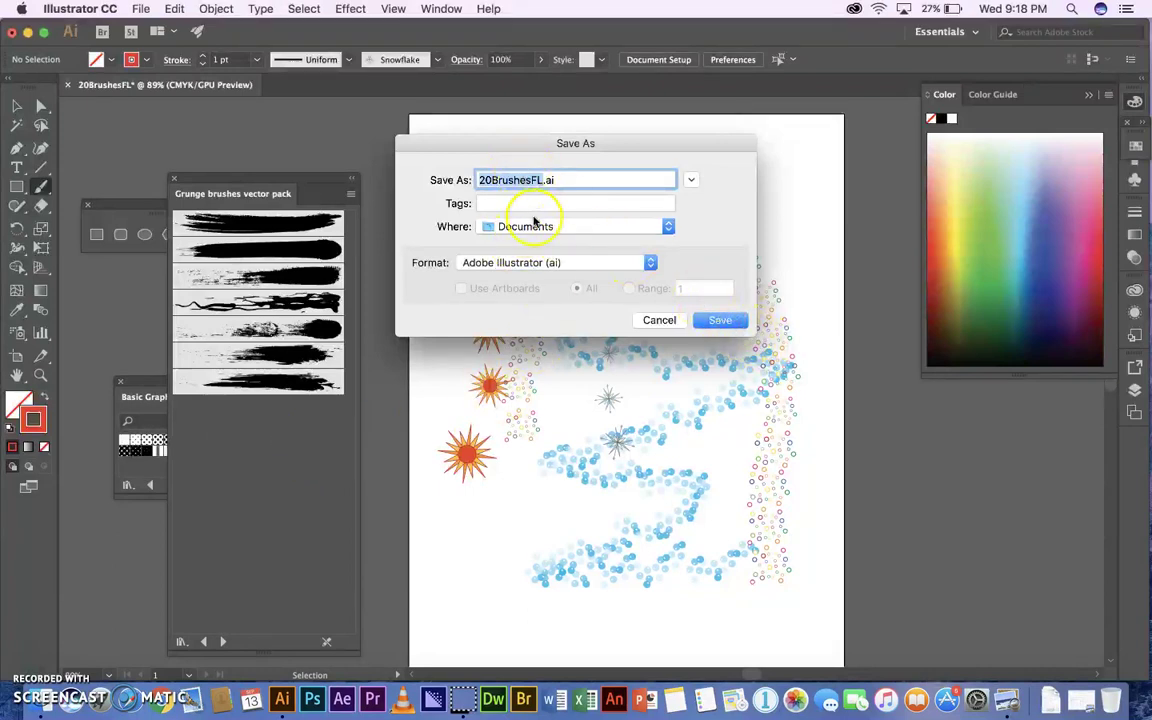
click(714, 322)
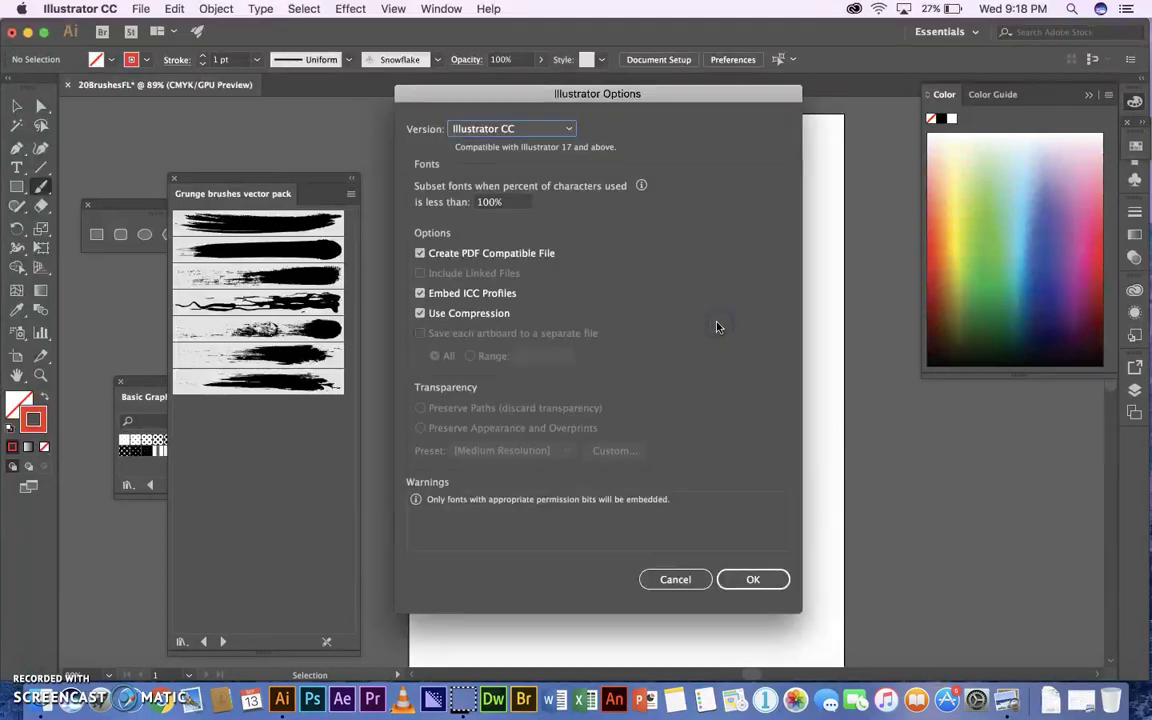
click(752, 581)
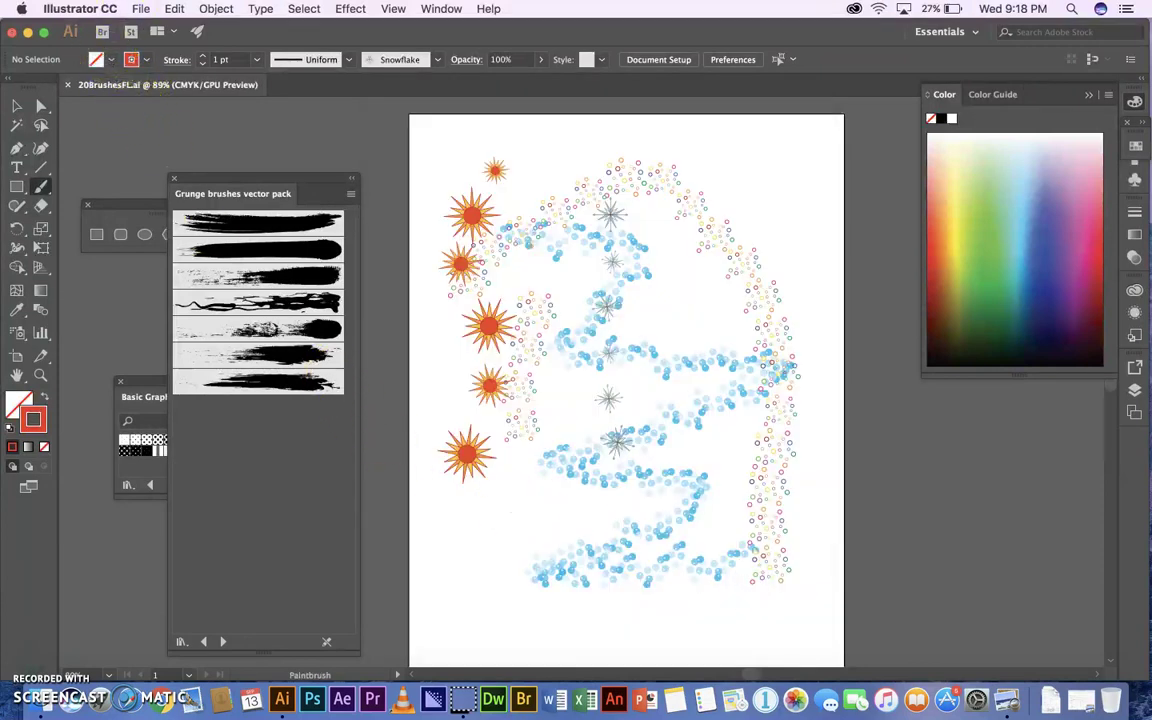
click(139, 9)
Open Save for Web (Legacy) with the JPEG High preset and select the image width field.
click(180, 271)
key(Escape)
click(139, 9)
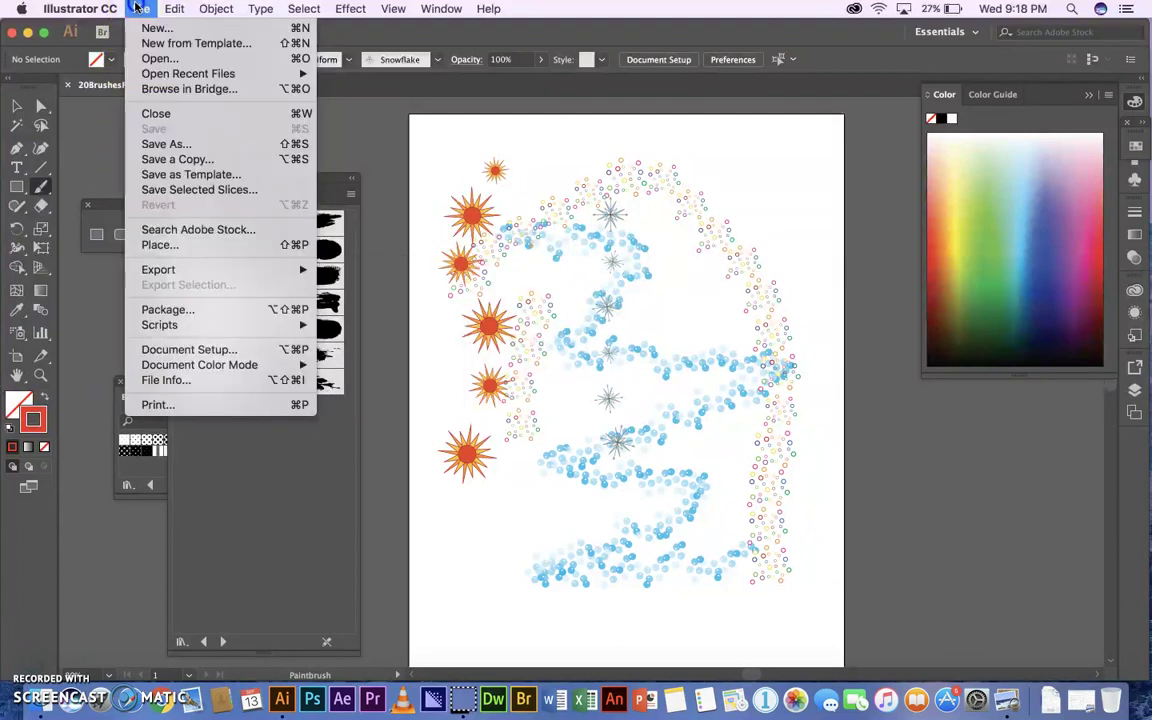
mouse_move(300, 268)
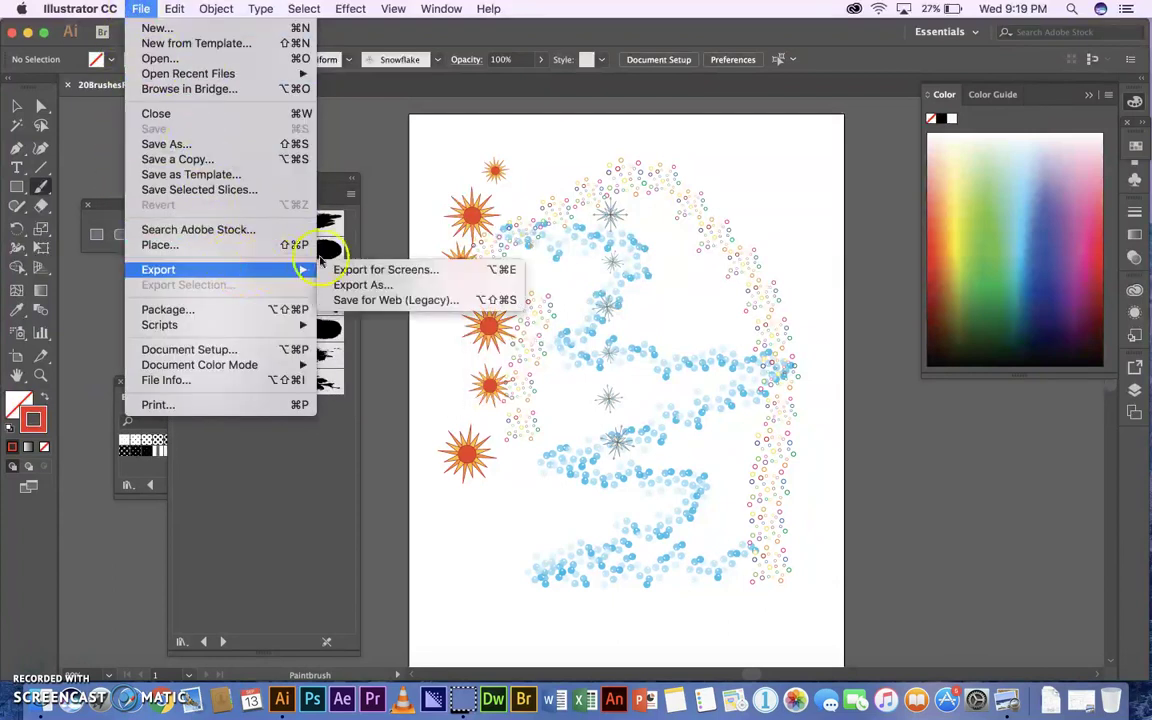
click(420, 301)
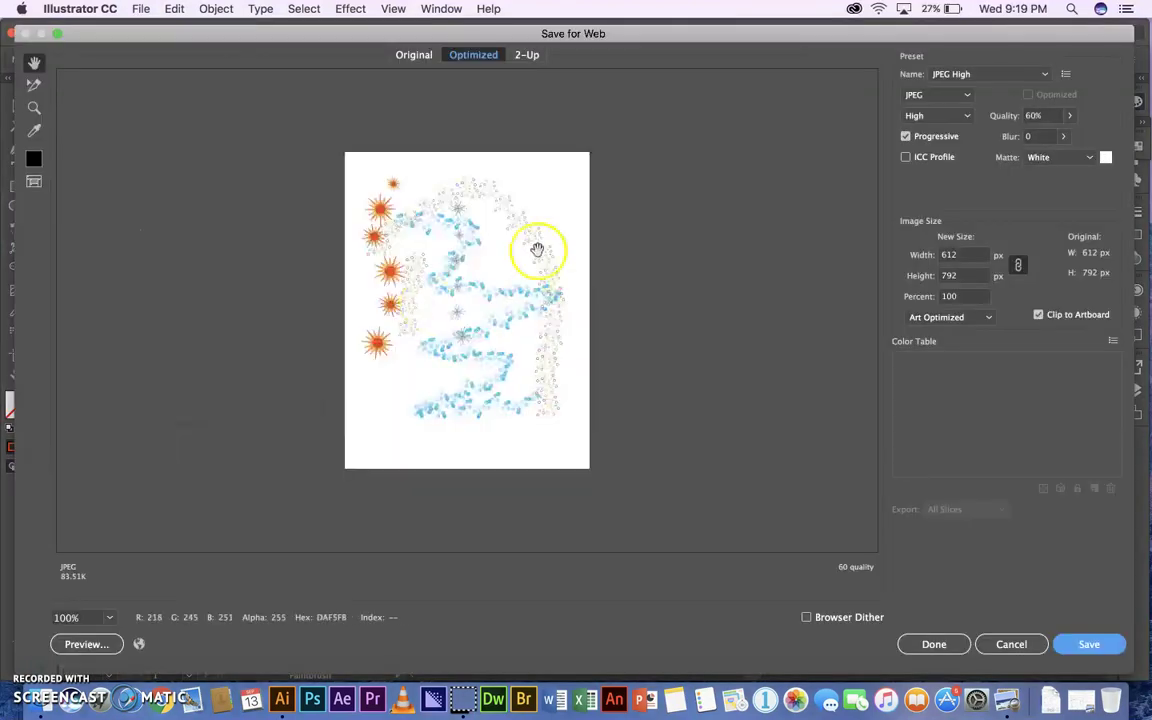
click(995, 73)
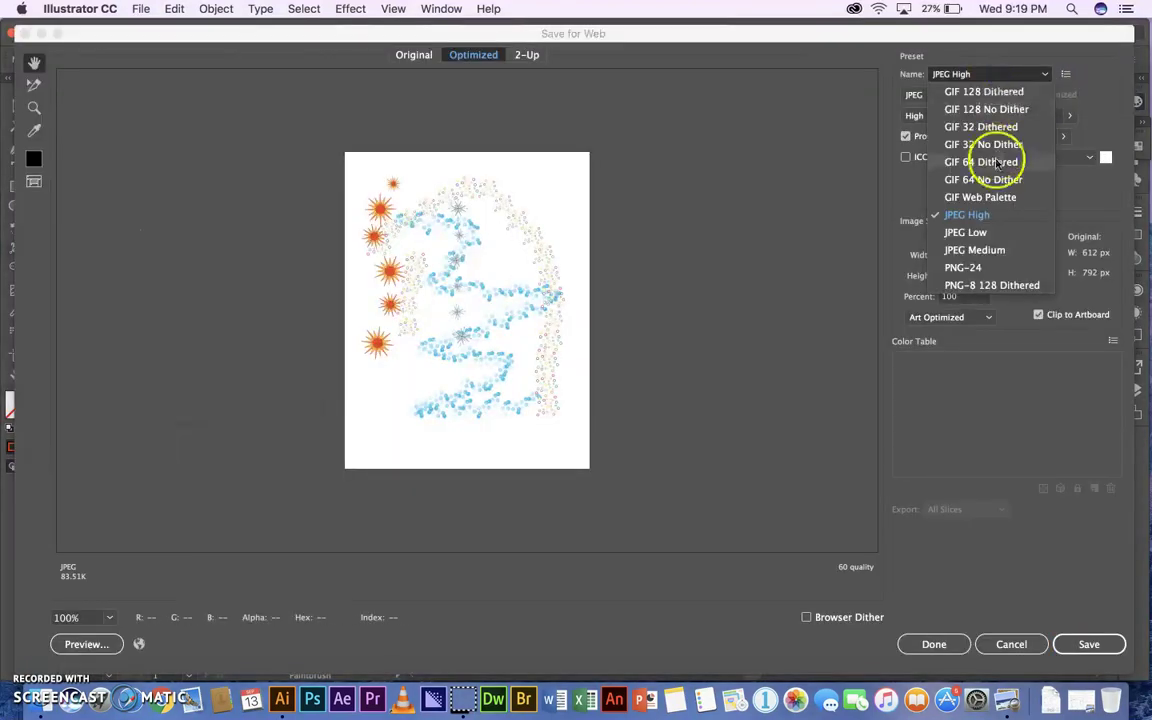
click(978, 215)
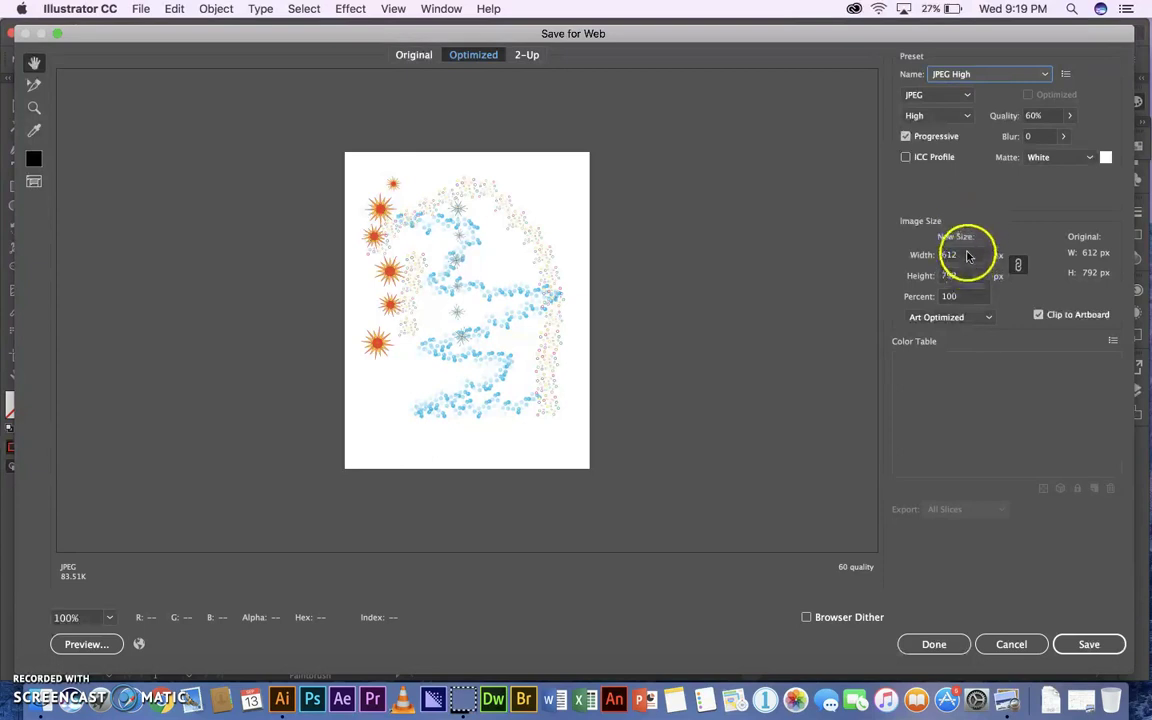
click(967, 253)
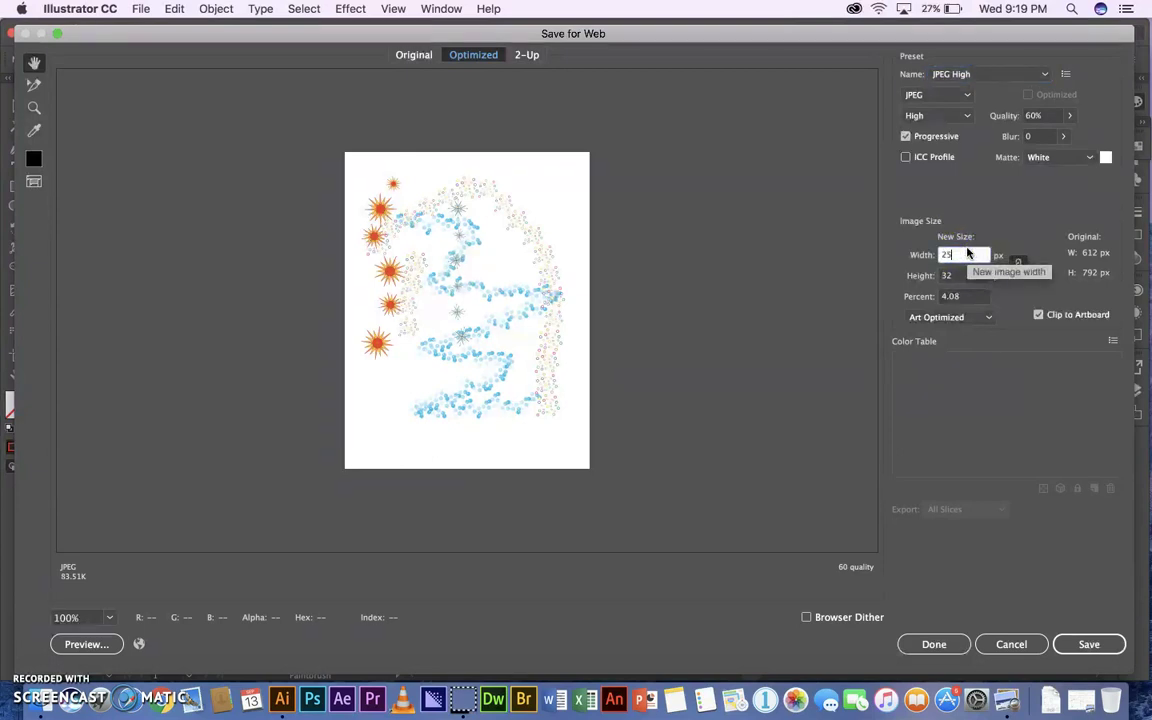
Resize the export to 250 px wide and save the JPEG as 20BrushesFL in Documents.
text(250)
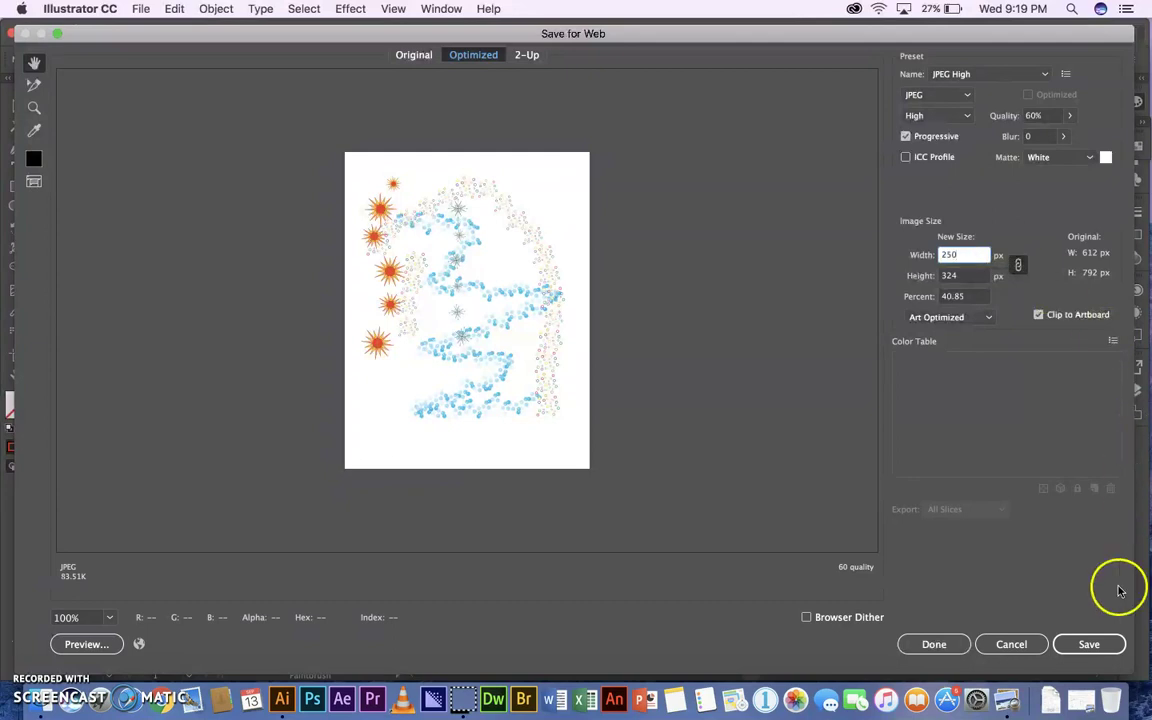
click(1090, 644)
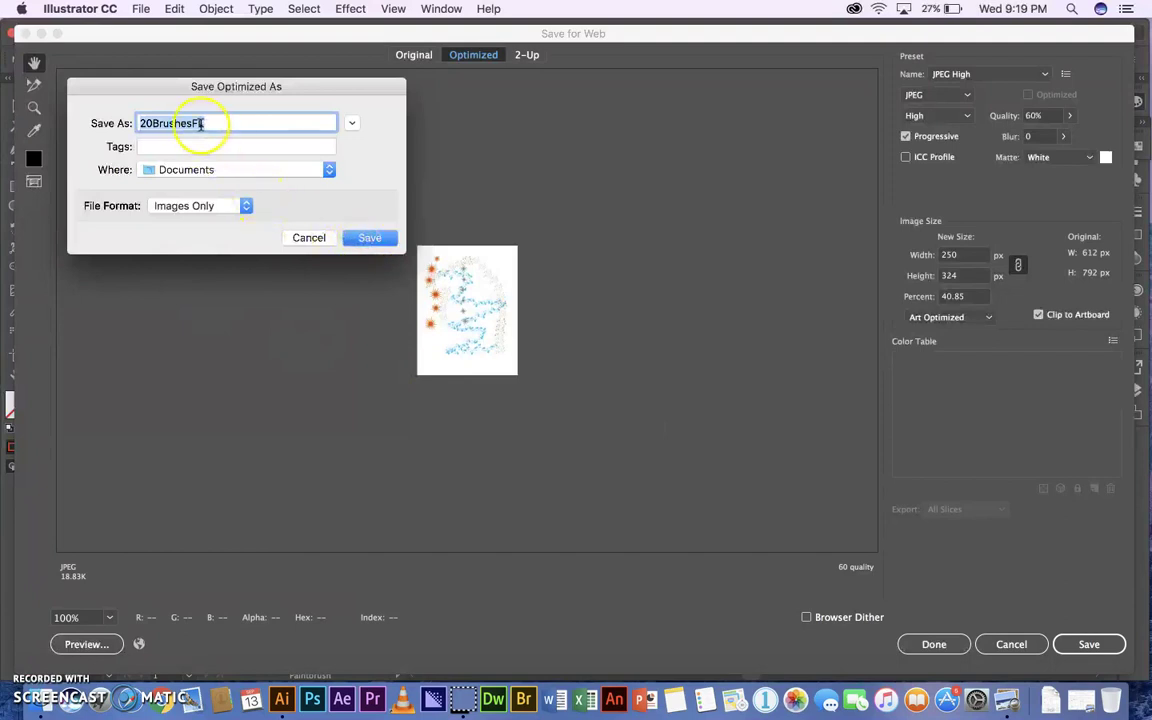
click(372, 238)
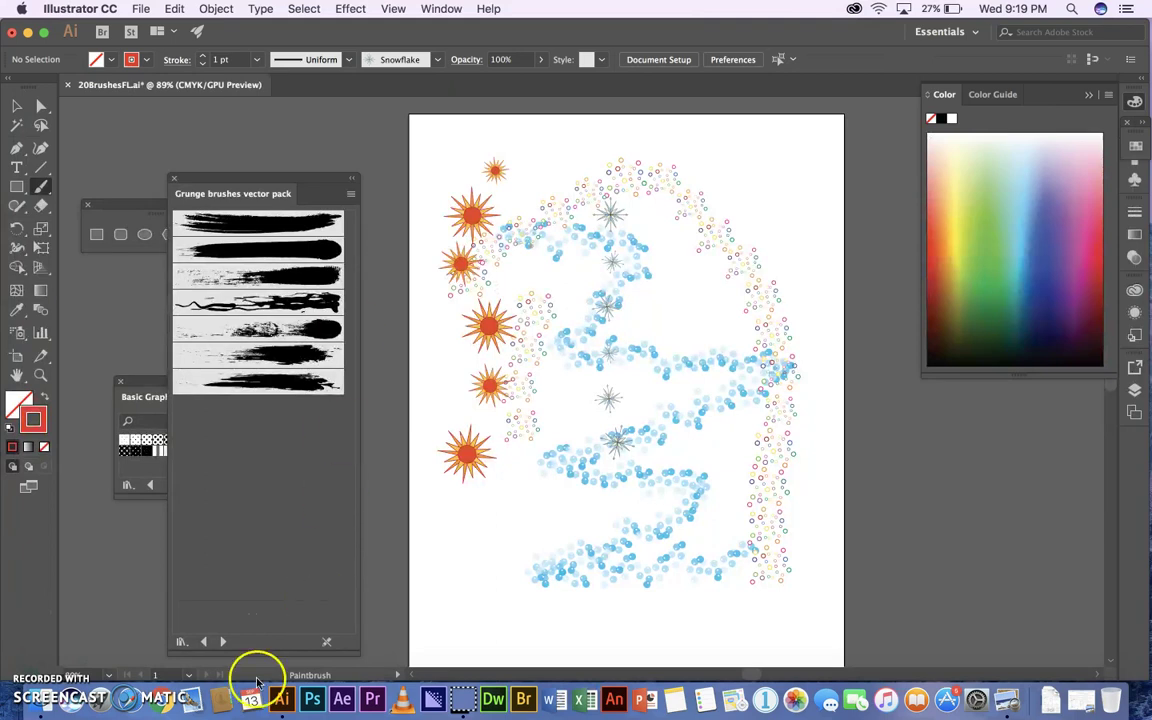
Bring up Chrome full-screen and open the Mr Jaffe class website (mrjaffe.net).
click(160, 706)
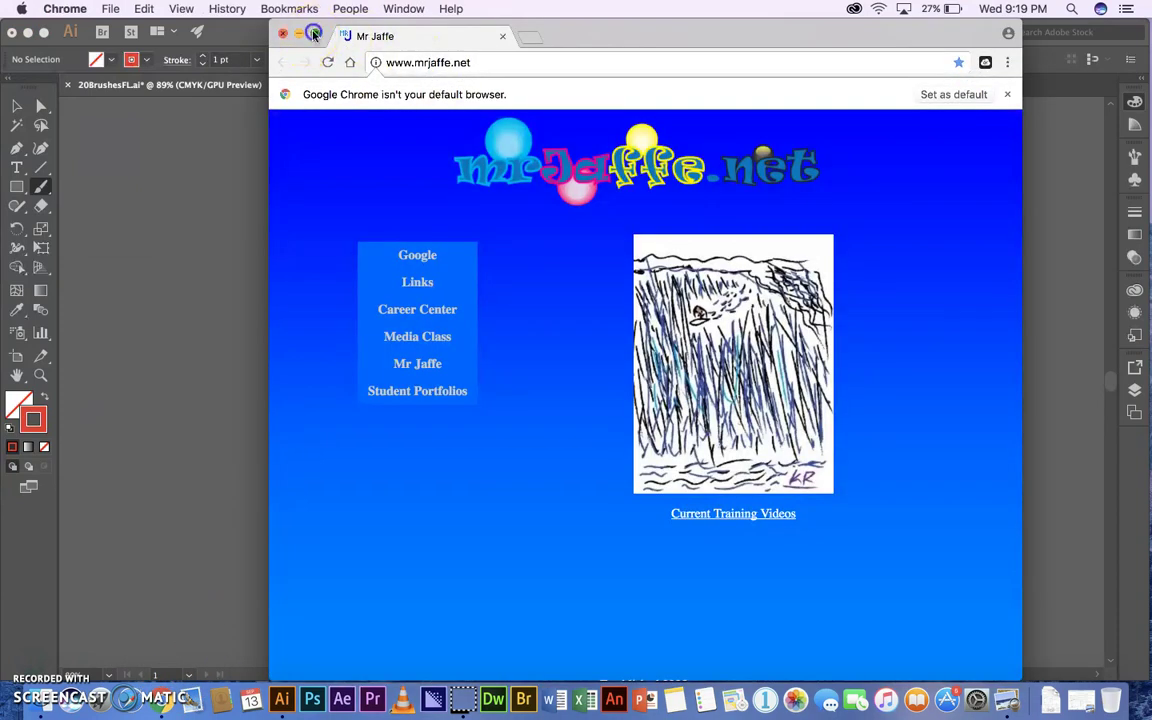
click(313, 35)
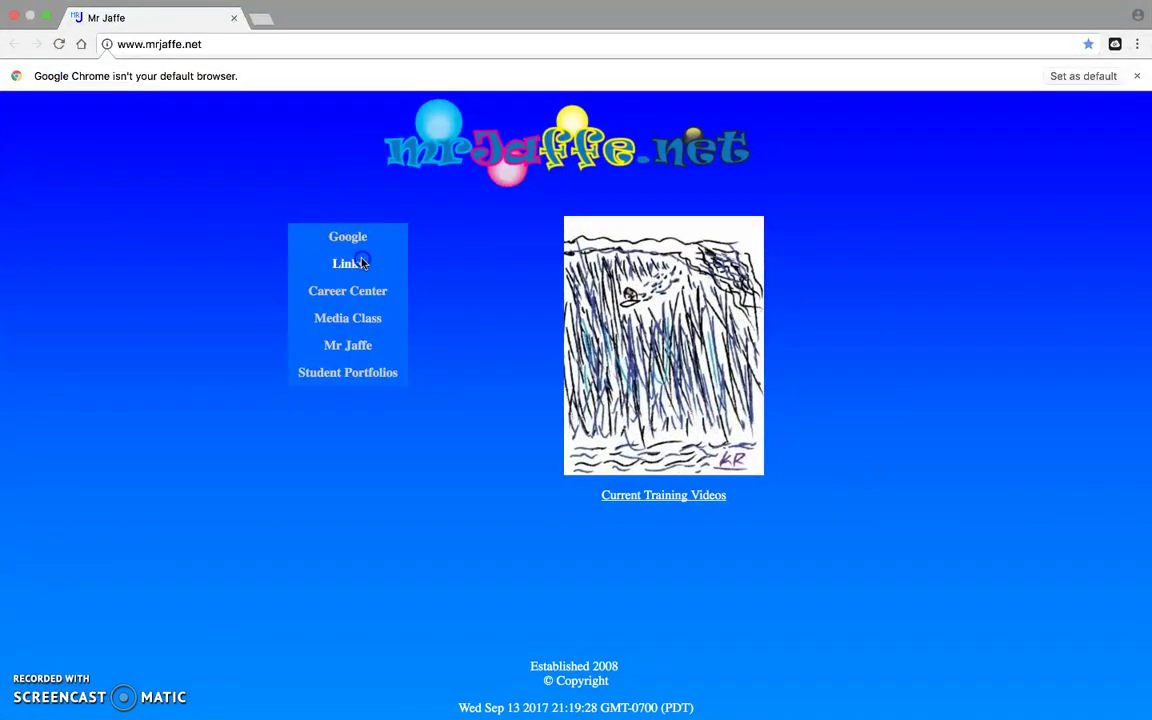
click(362, 263)
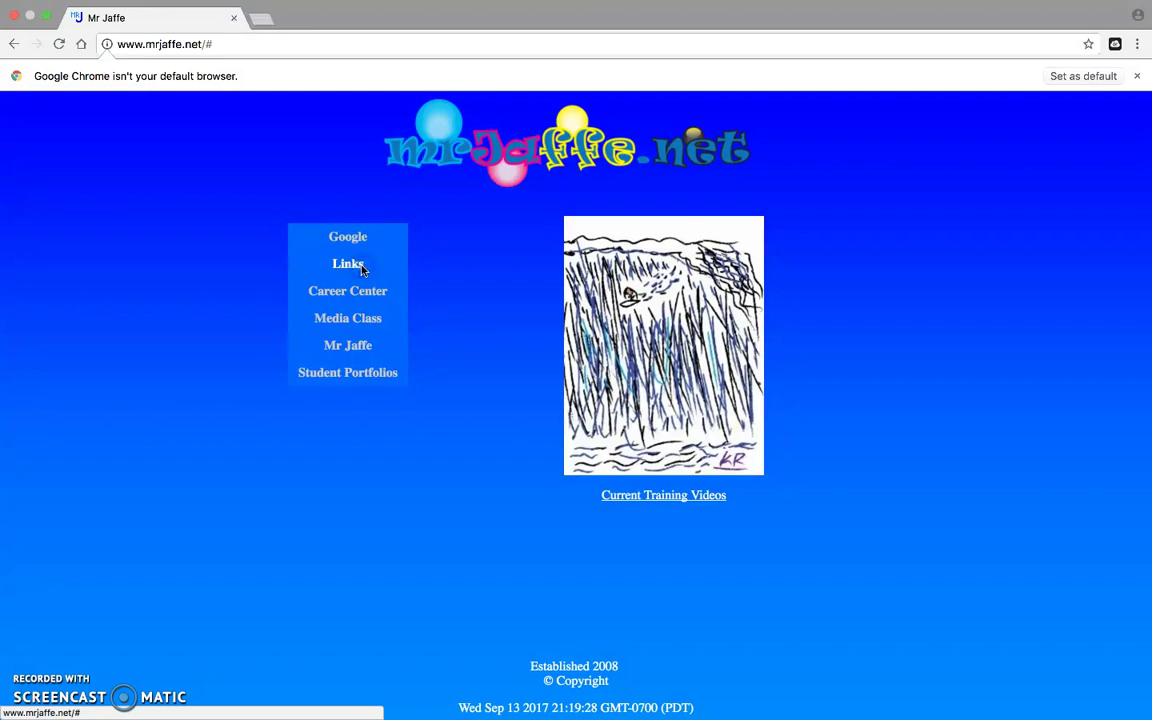
click(348, 270)
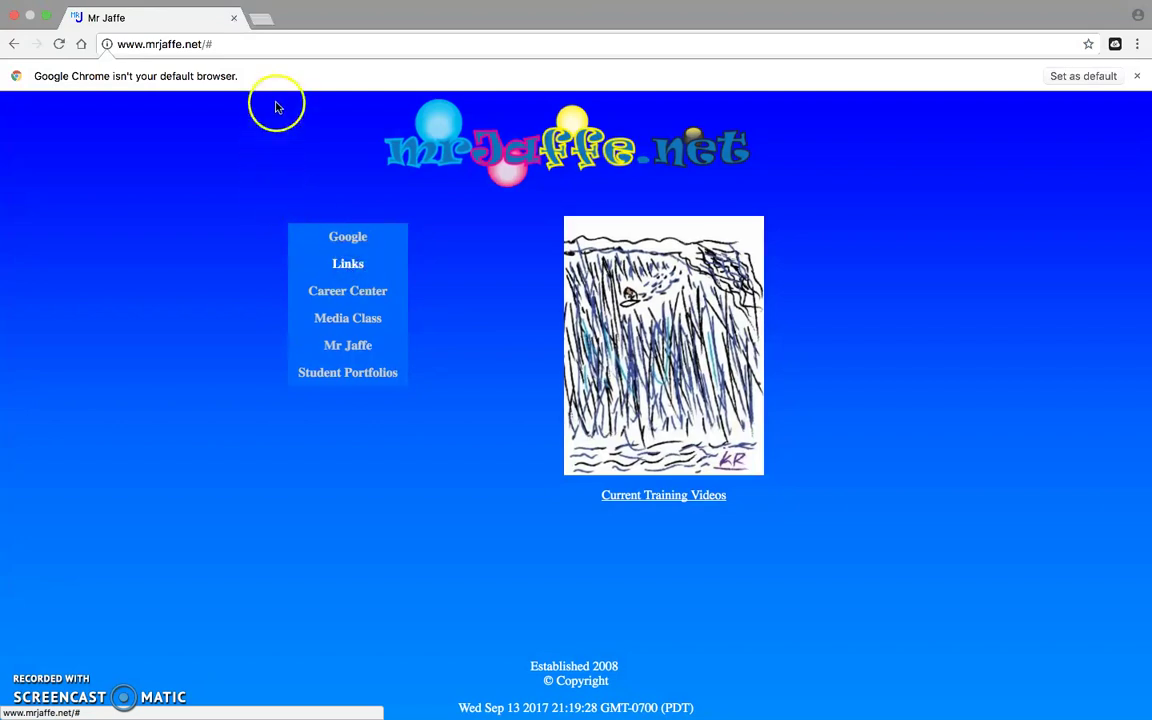
click(12, 16)
click(160, 700)
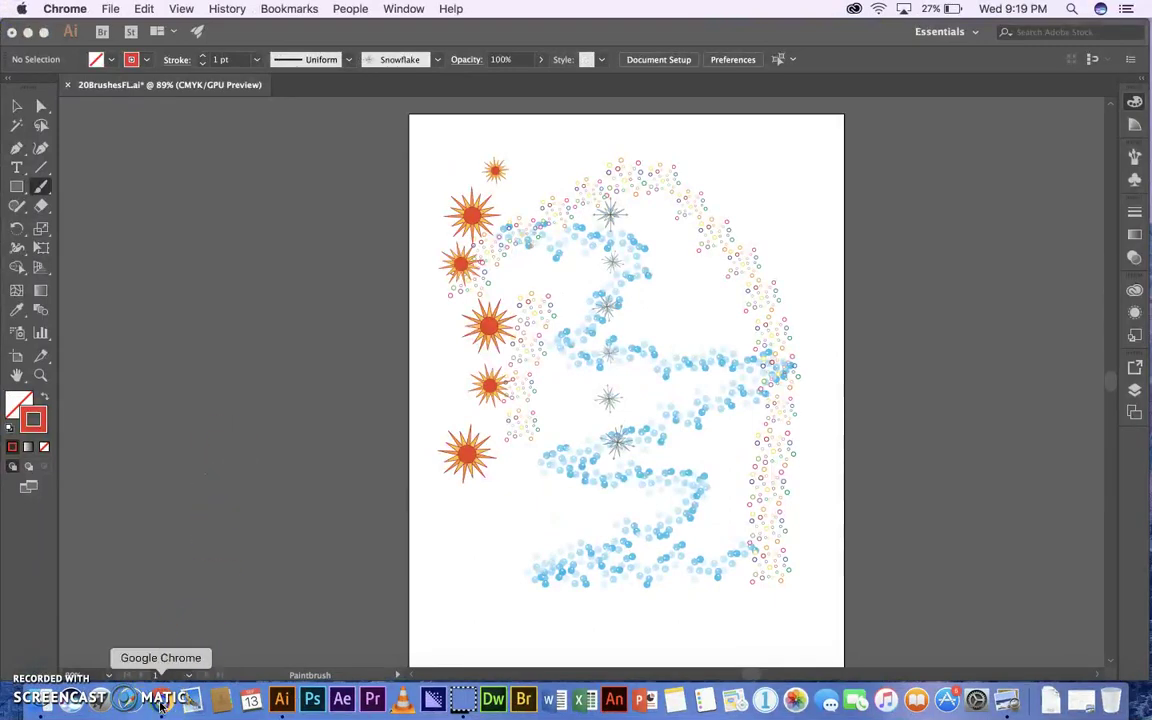
click(428, 428)
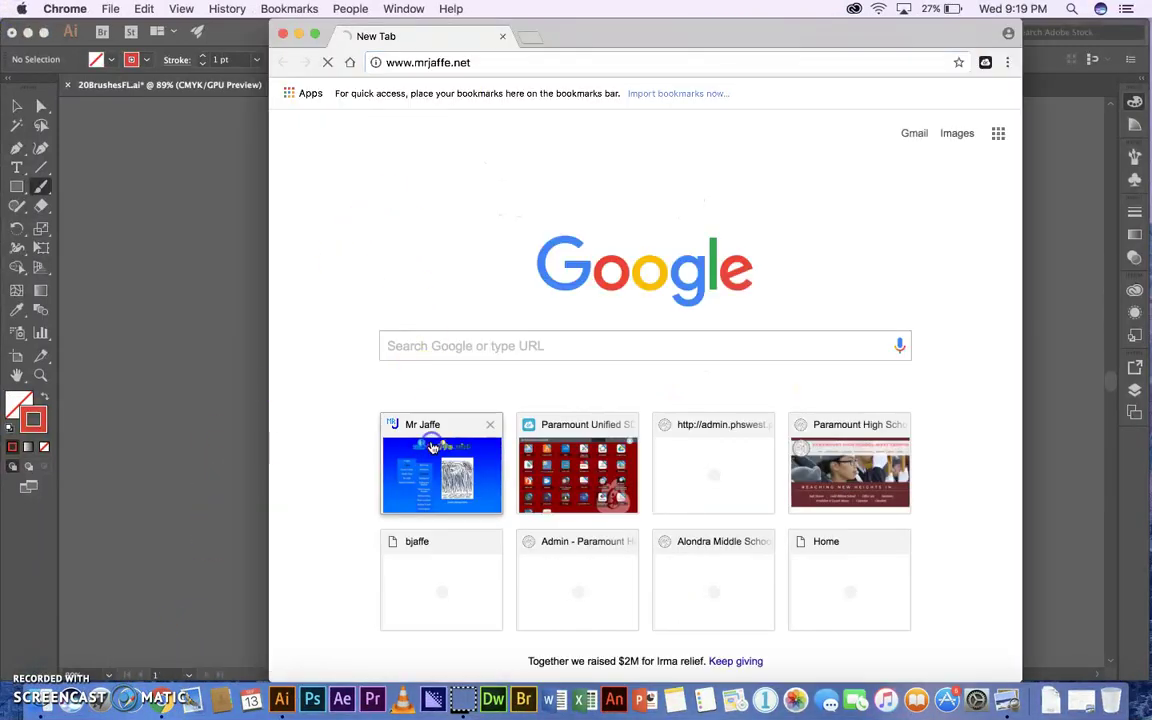
Go to WebStarts from the site's links, open its login page and fill in the saved account e-mail.
mouse_move(421, 256)
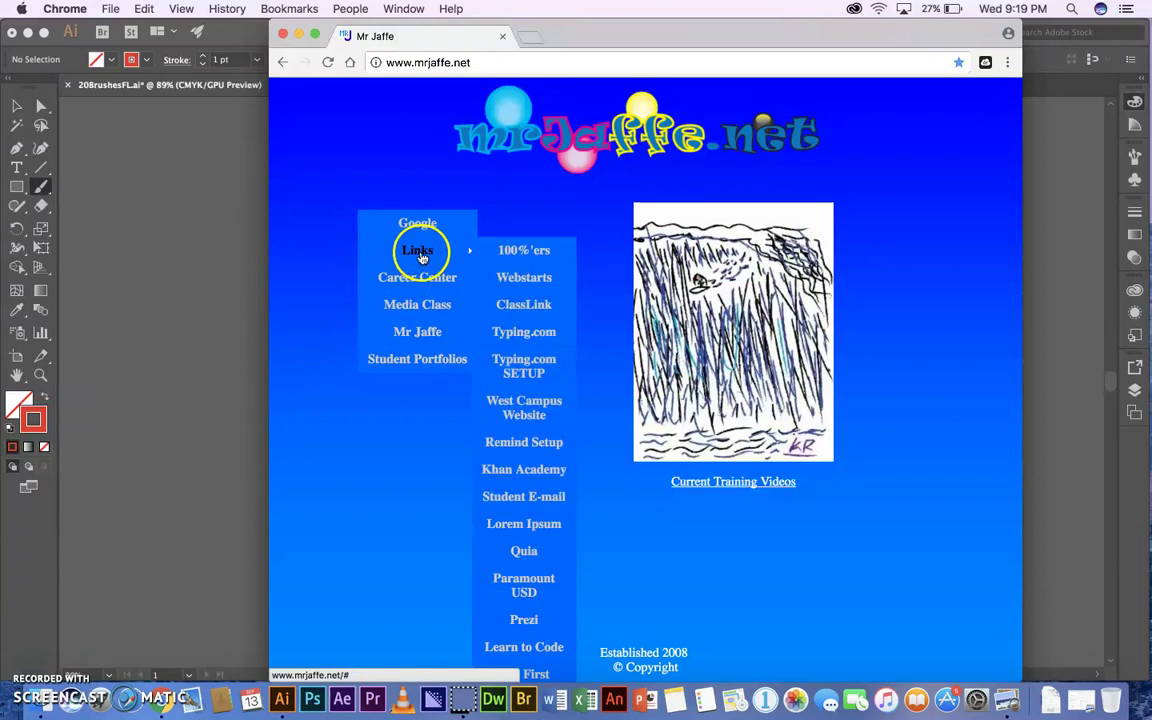
click(519, 277)
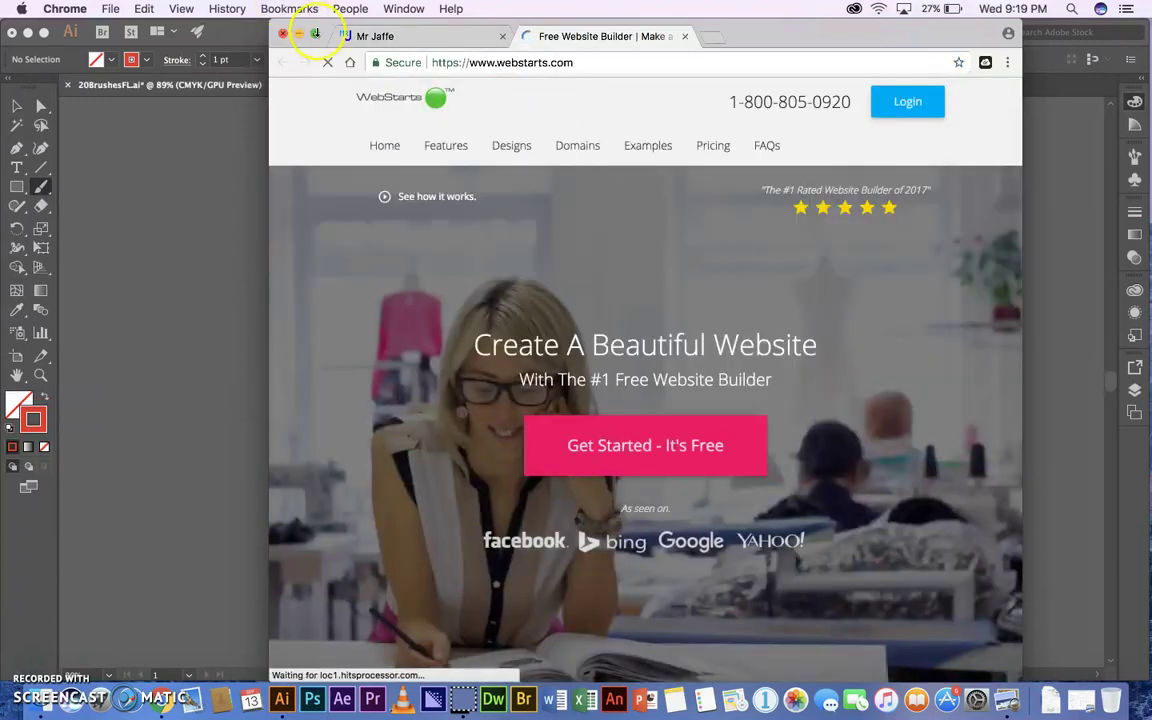
click(315, 35)
click(1008, 82)
text(dr)
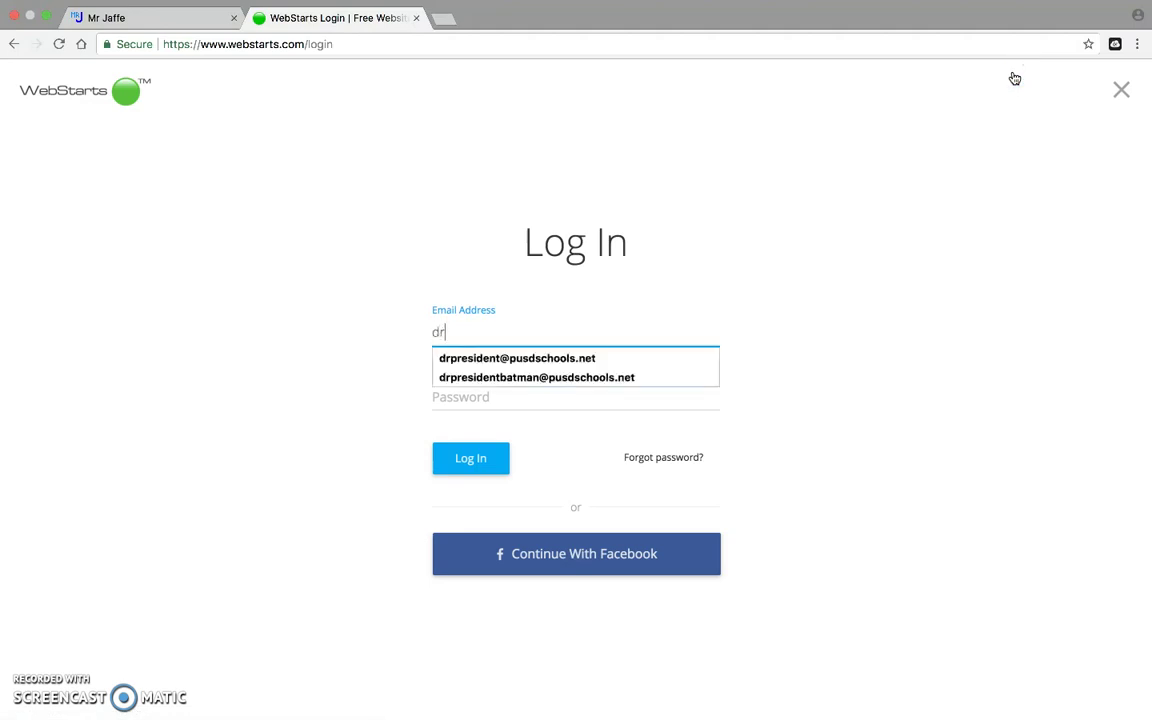
click(568, 358)
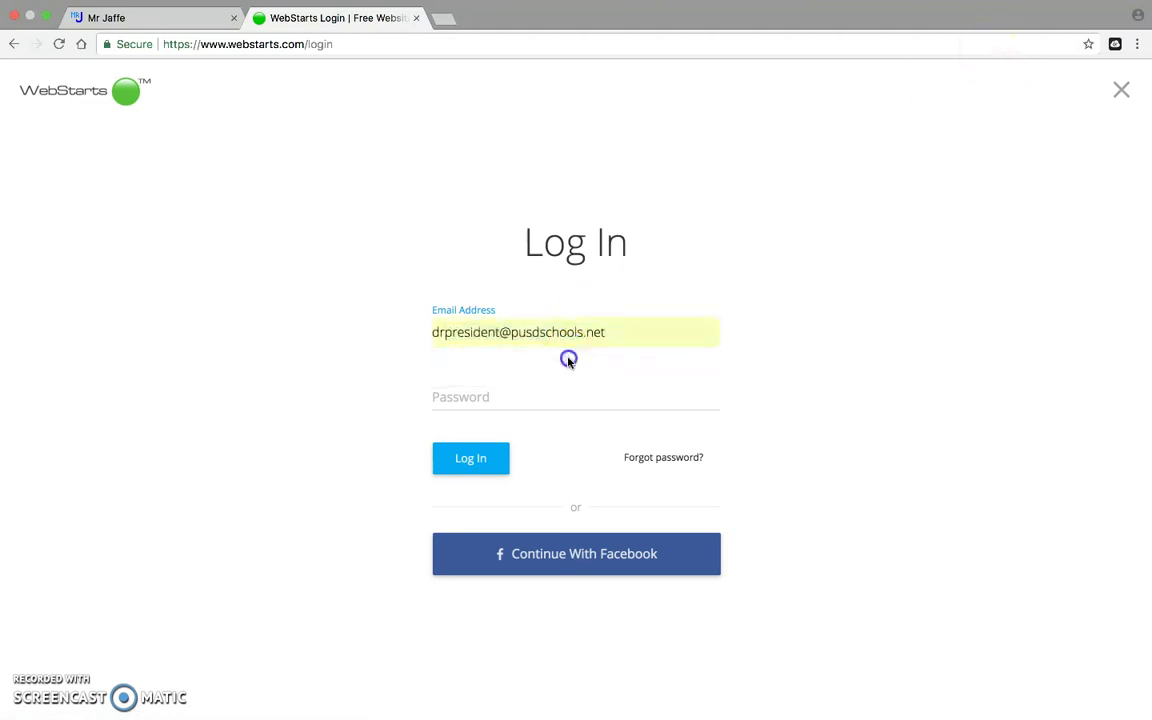
click(519, 399)
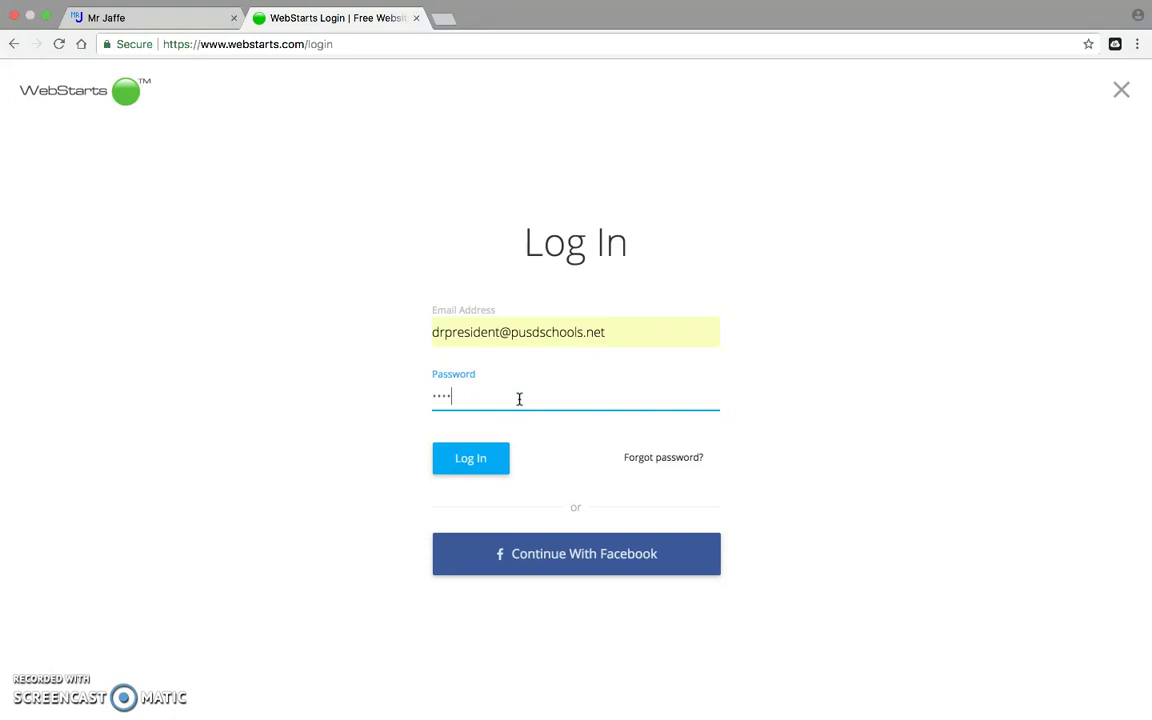
Log in, close the upgrade promo, and open the Graphics page in the site editor.
click(470, 458)
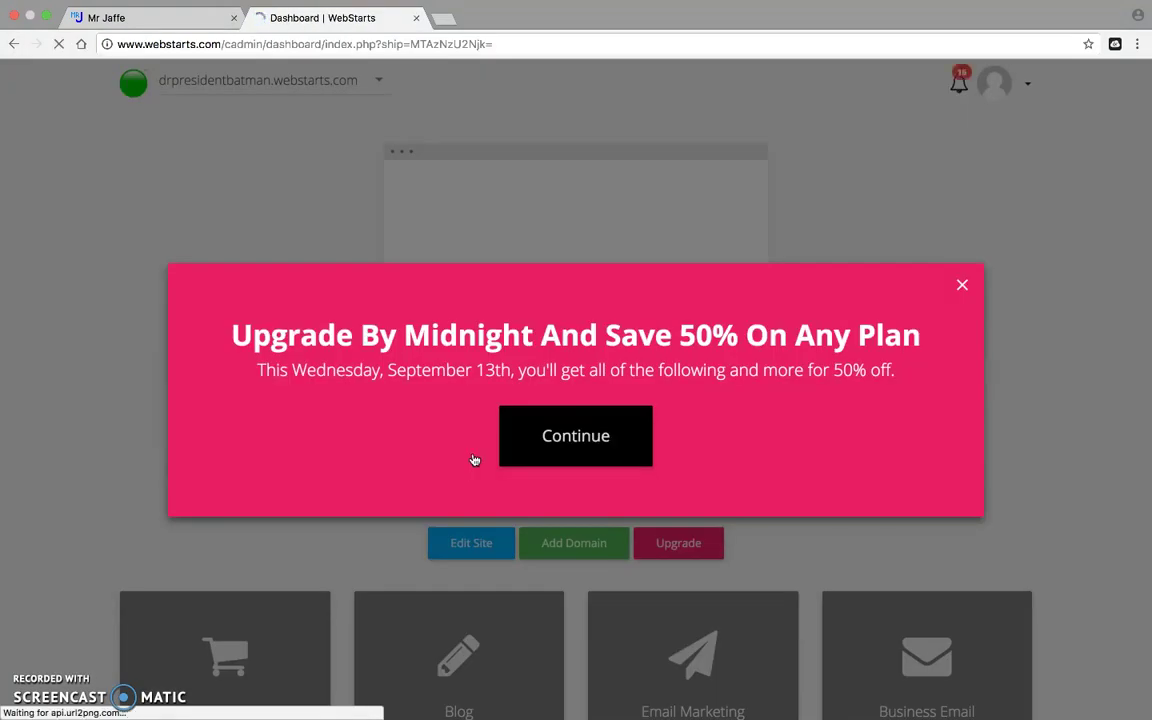
click(961, 286)
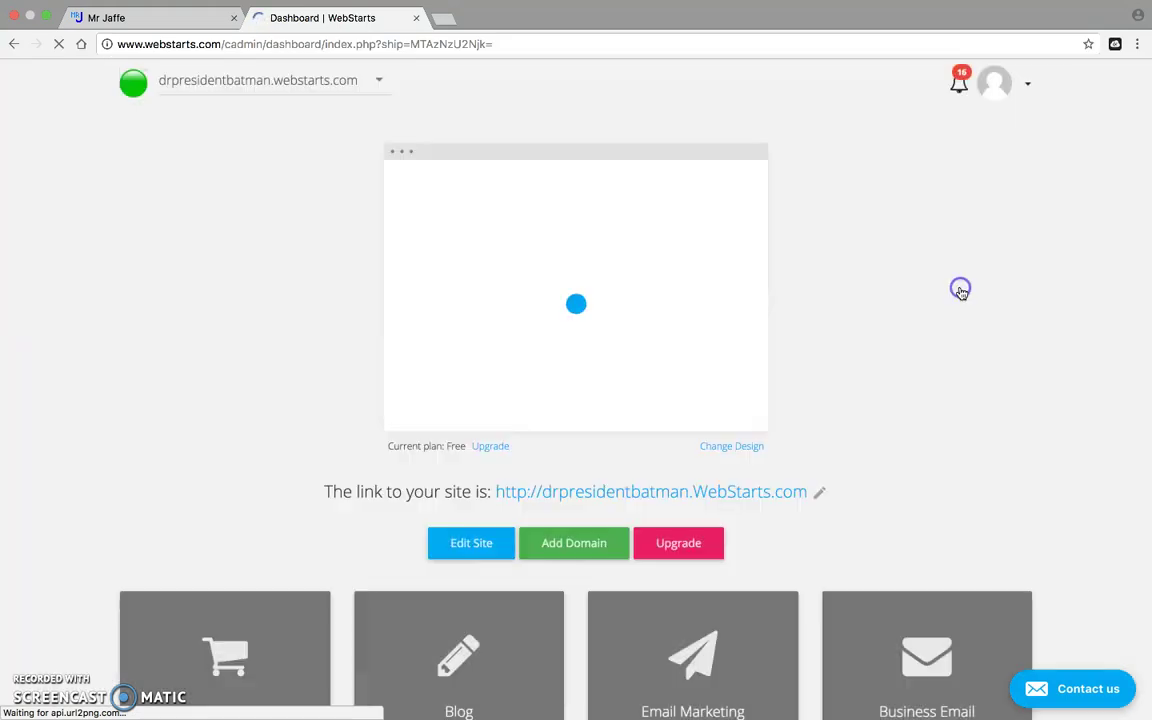
click(576, 300)
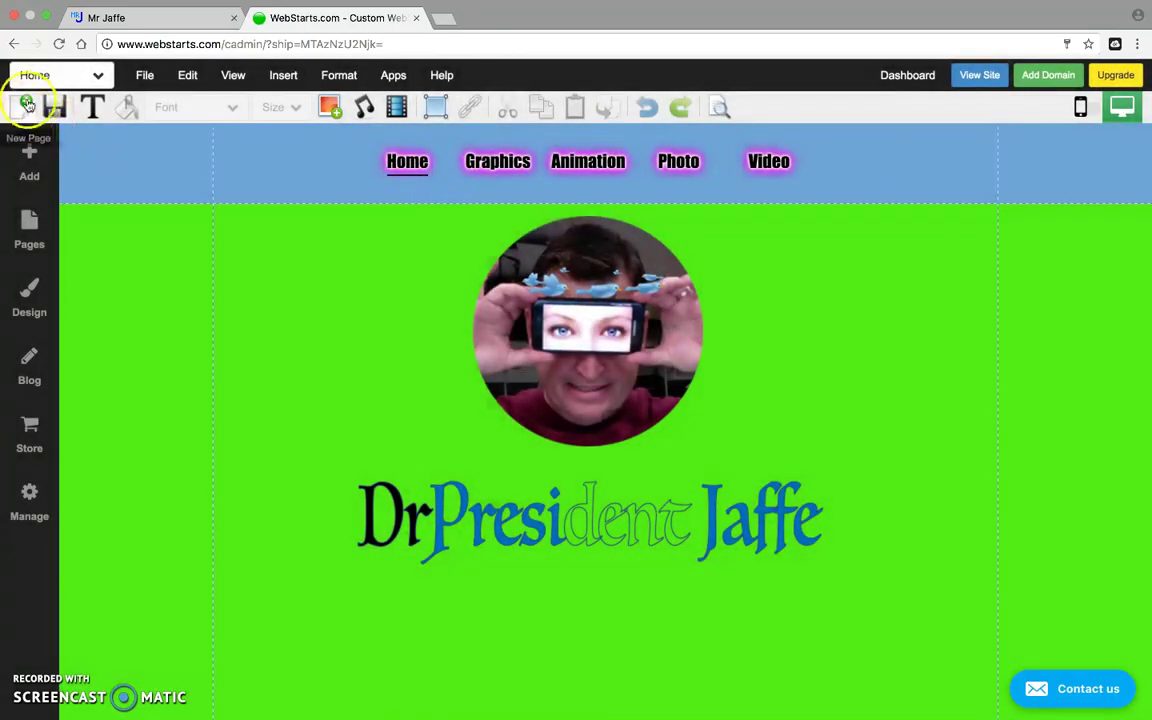
click(100, 76)
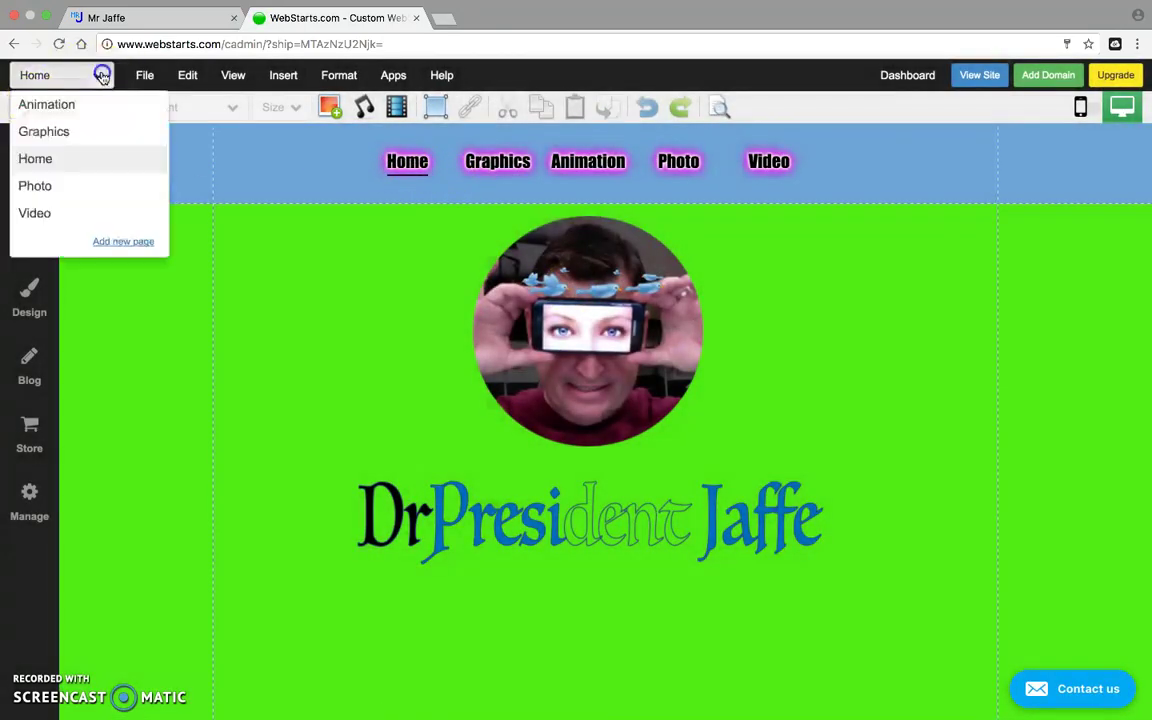
click(44, 131)
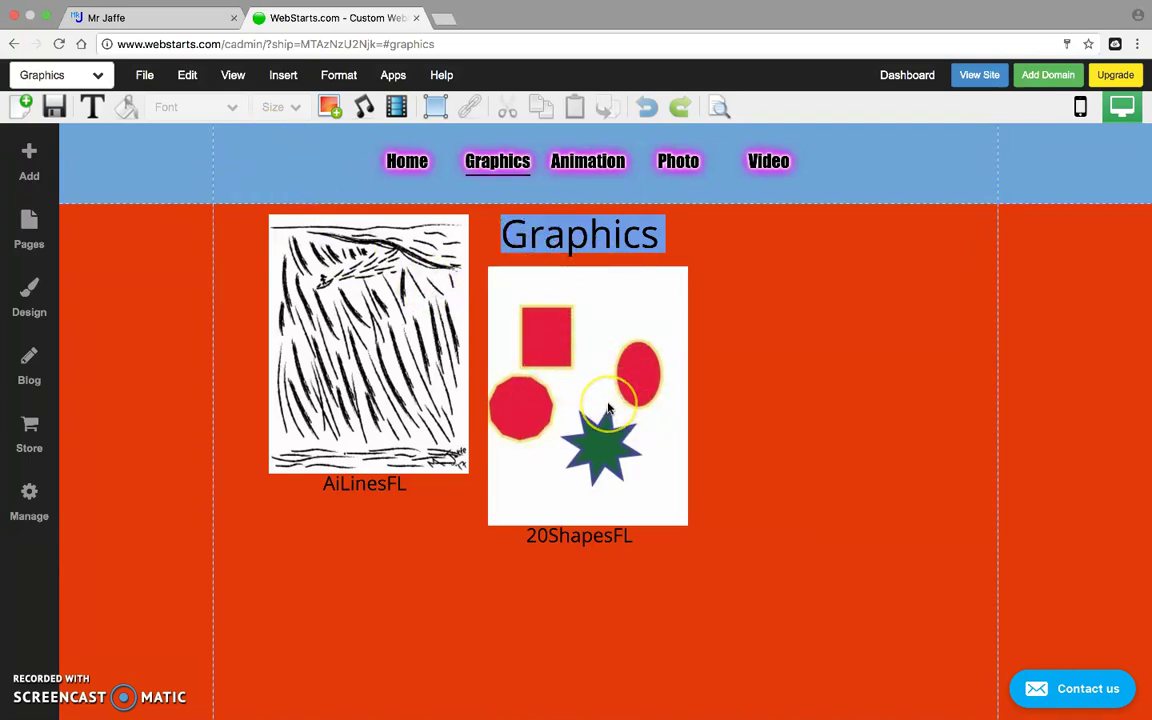
Upload 20BrushesFL.jpg from the Documents folder as a new image.
click(284, 73)
click(299, 181)
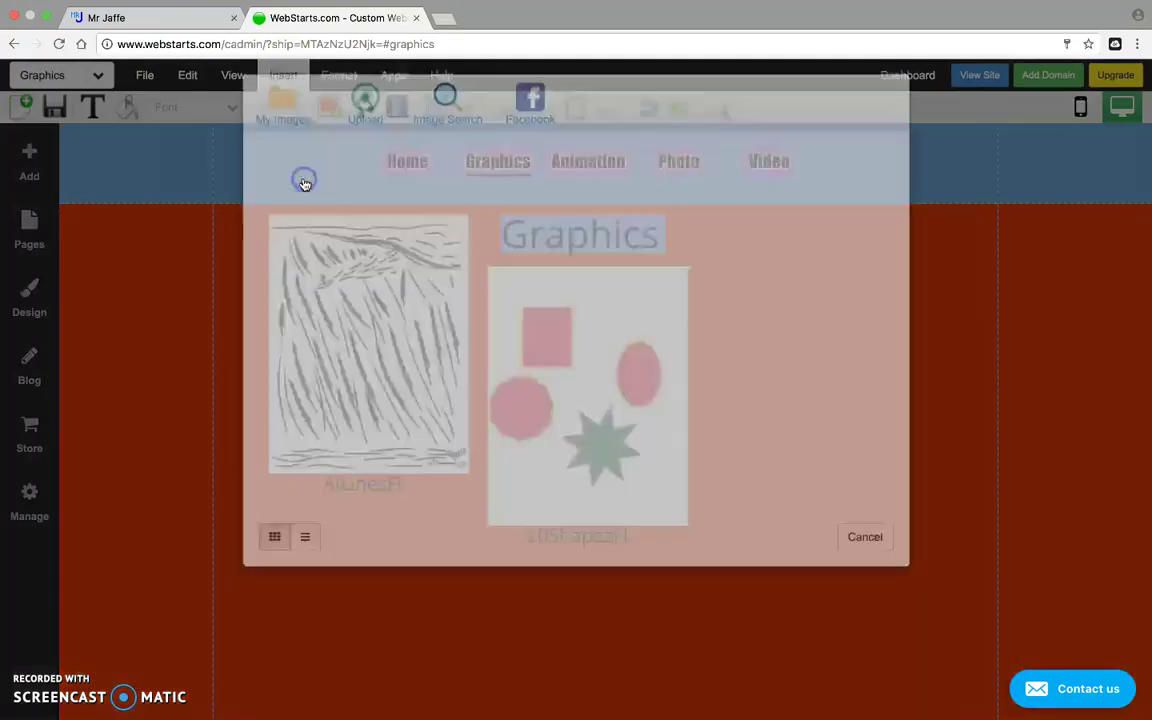
click(364, 170)
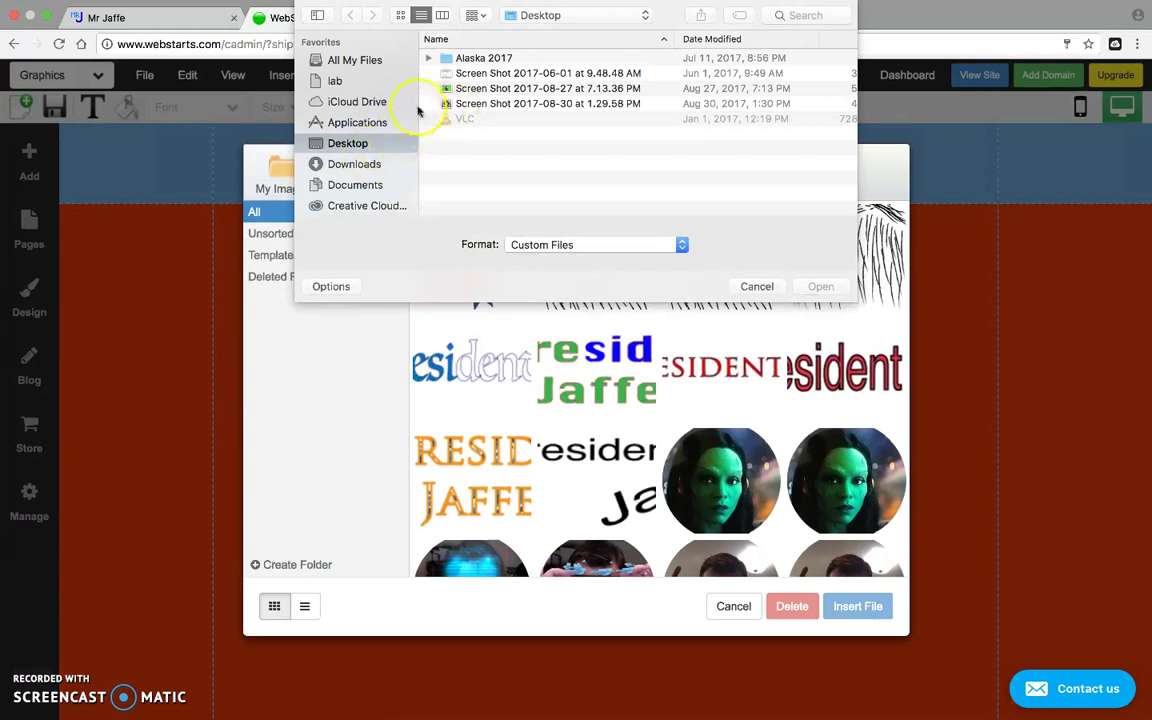
click(343, 185)
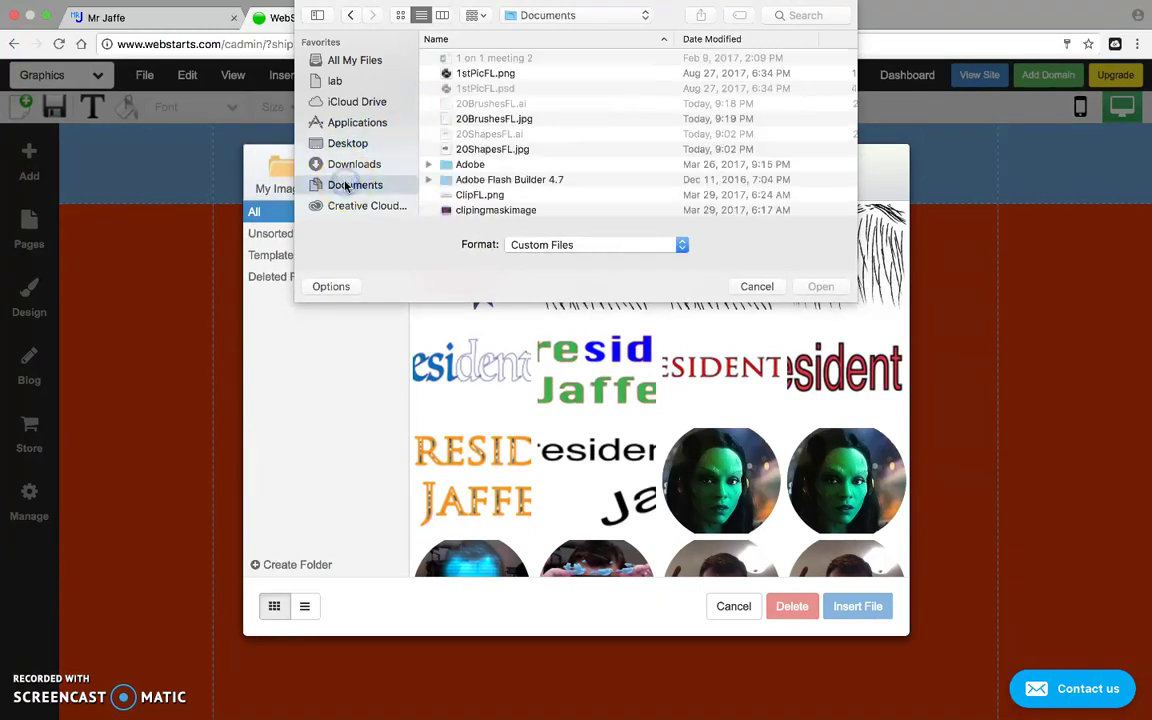
click(511, 120)
click(815, 286)
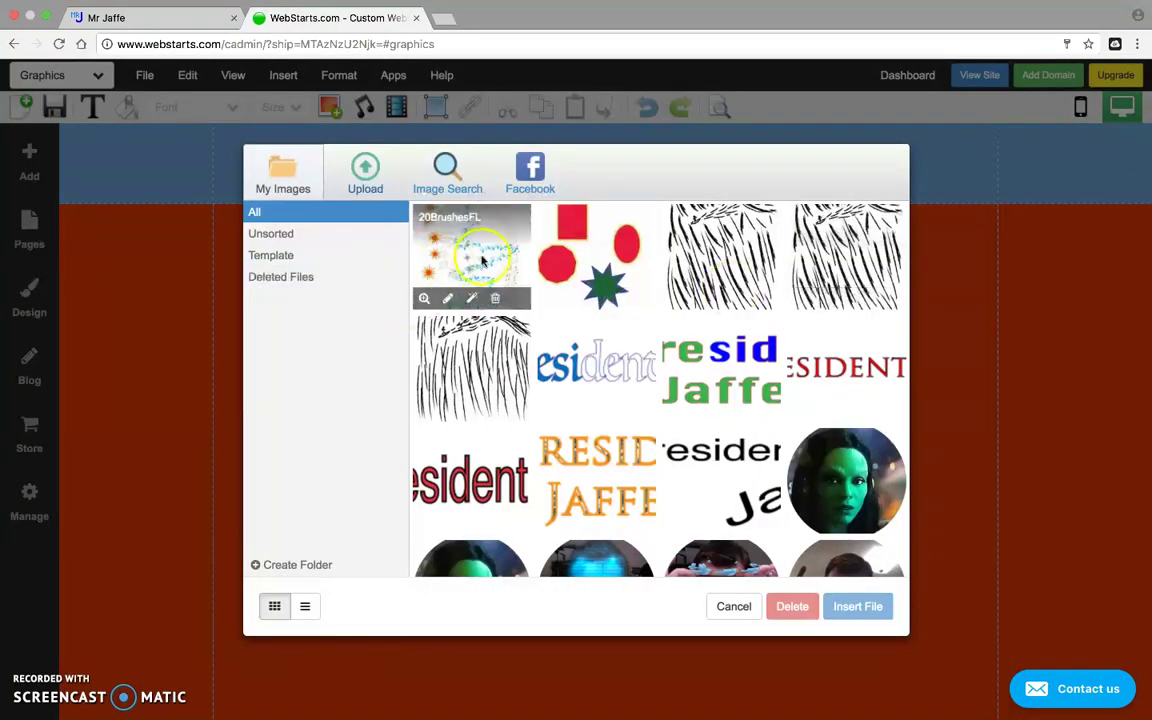
Insert the 20BrushesFL image and place it to the right of the 20ShapesFL picture.
double_click(477, 260)
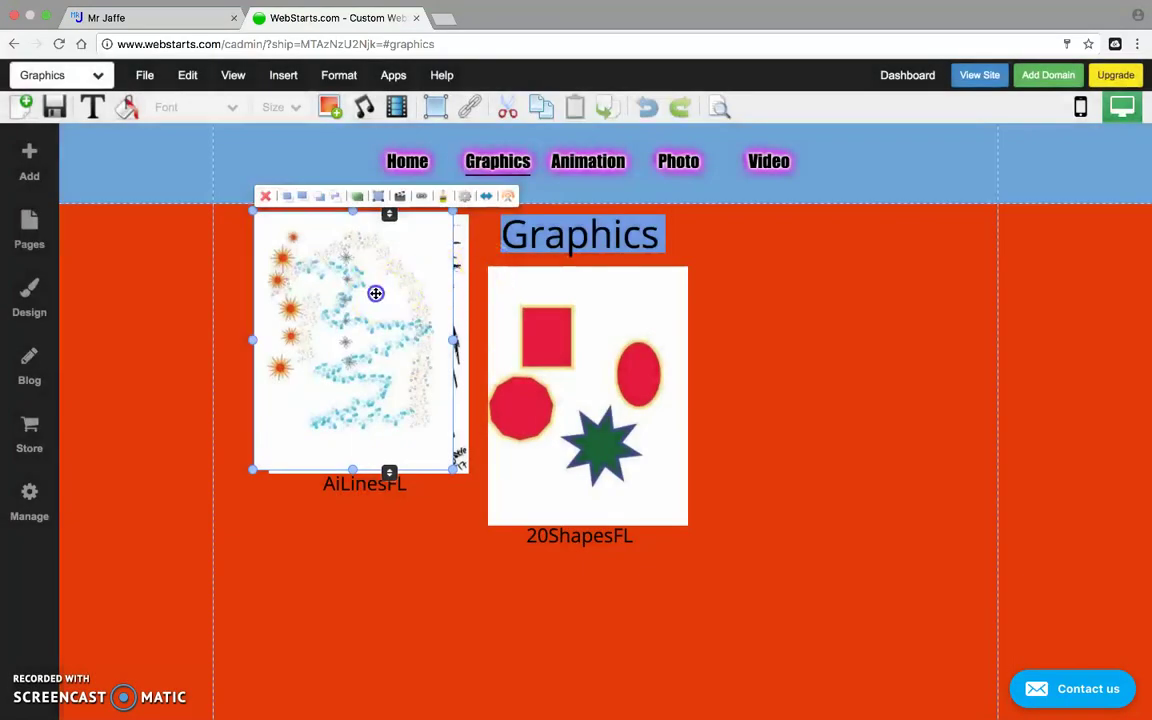
drag(375, 290, 848, 300)
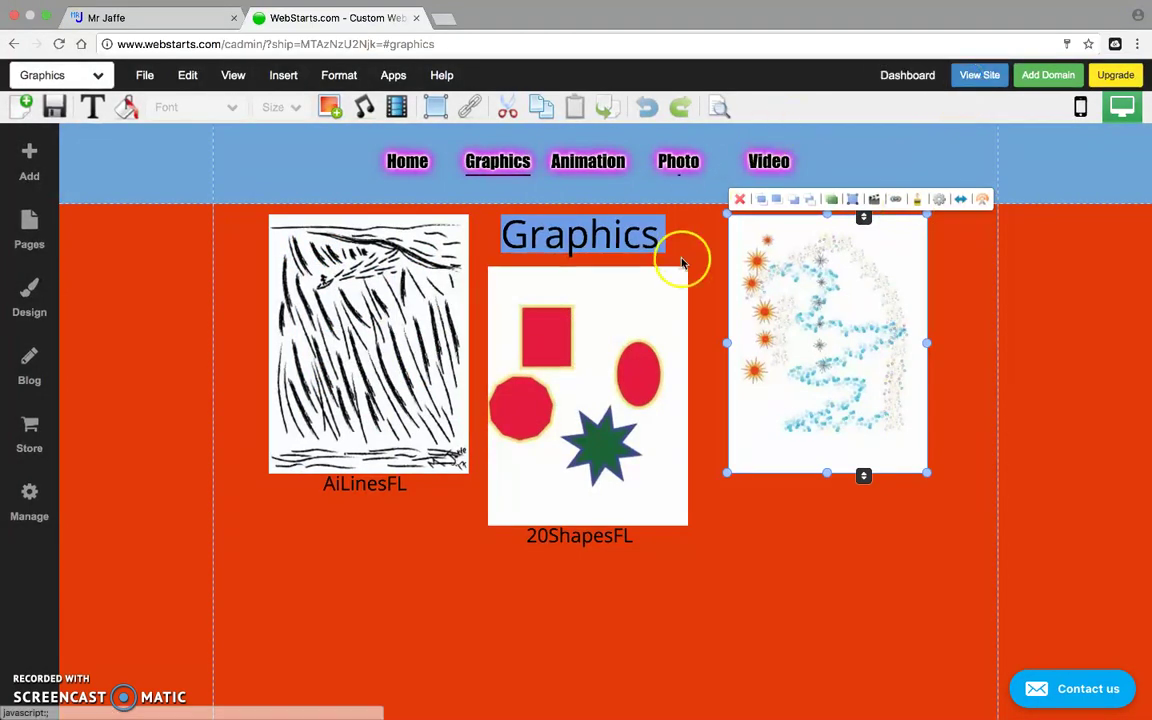
click(730, 562)
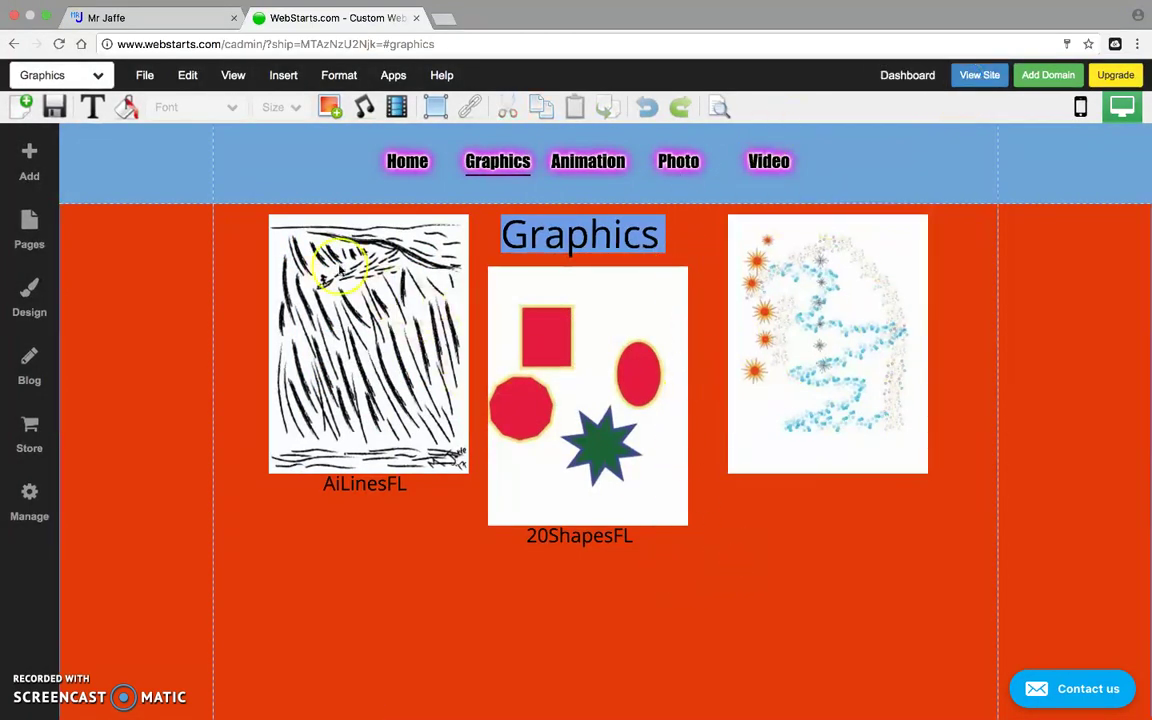
Add a Title Text box below the artwork and change its text to 20BrushesFL.
click(91, 107)
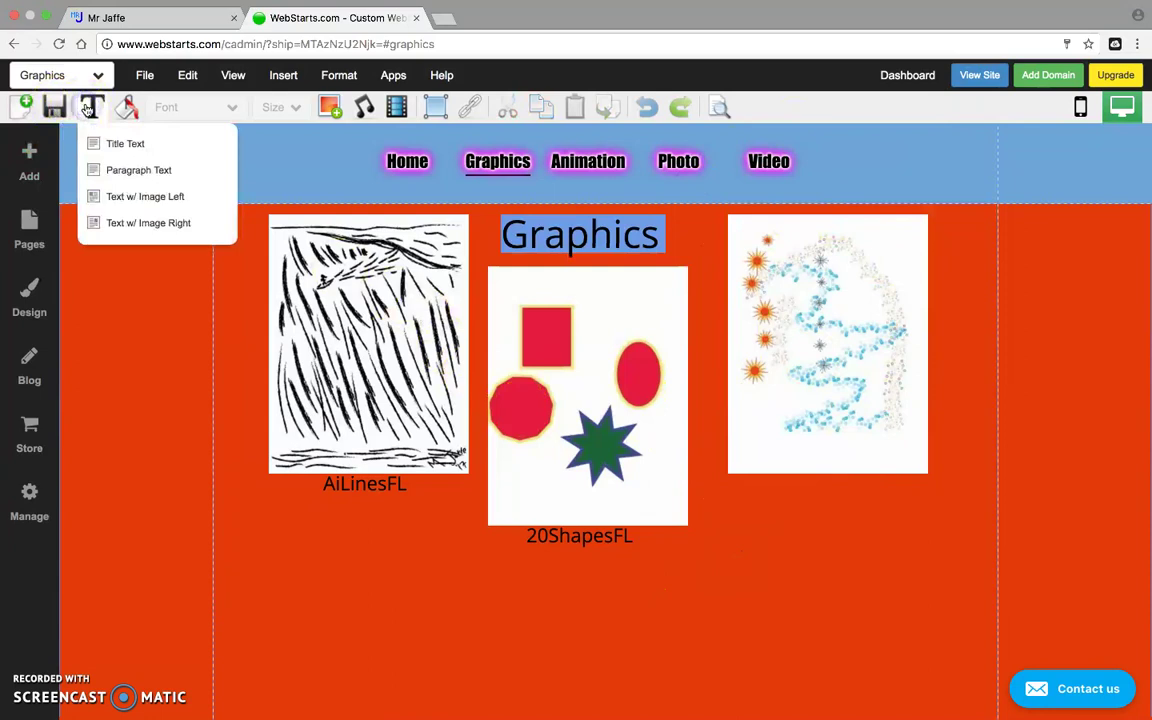
click(104, 146)
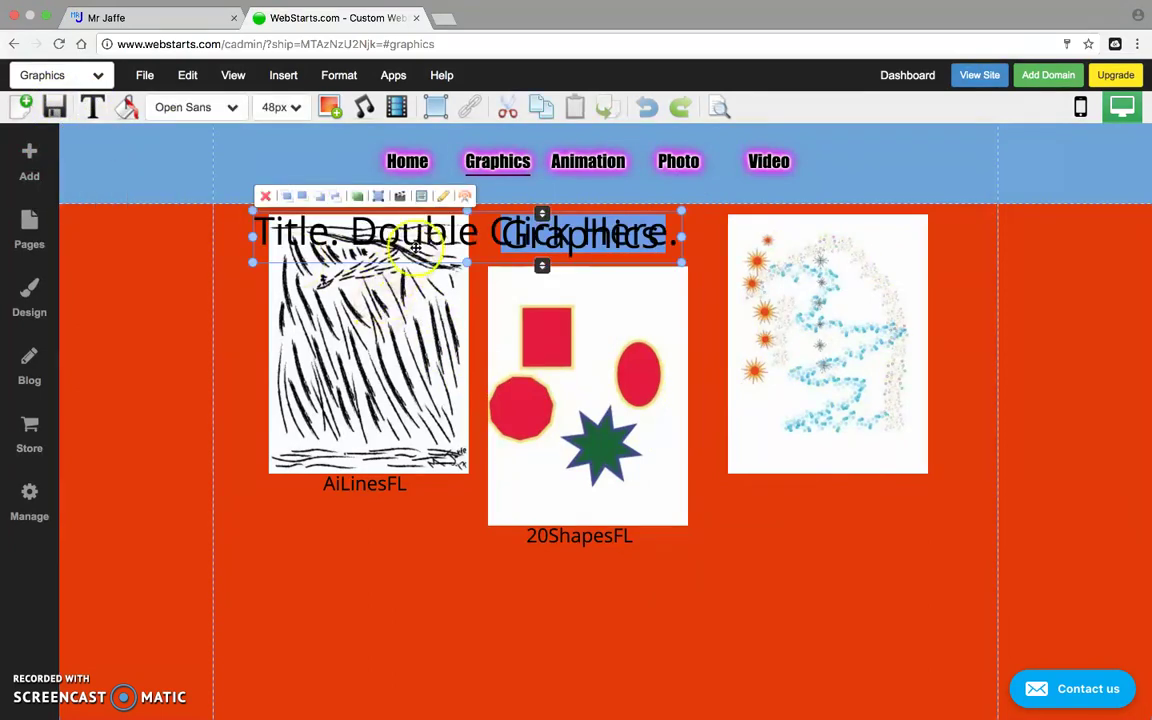
drag(440, 250, 715, 643)
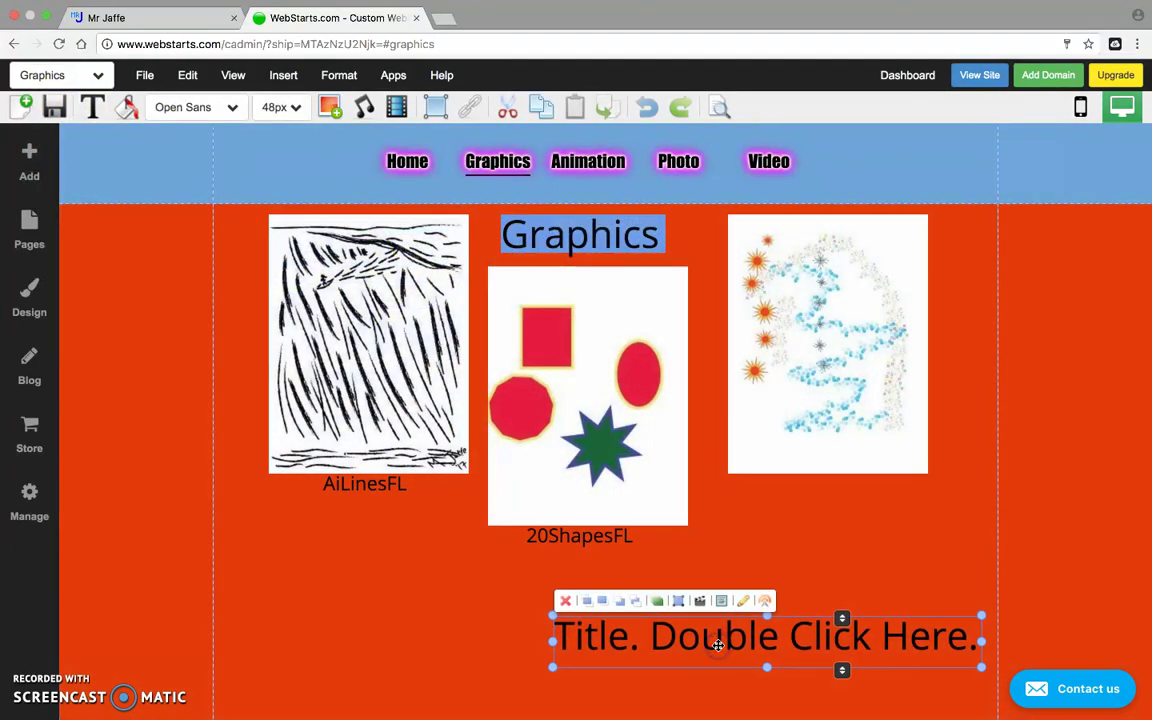
double_click(951, 638)
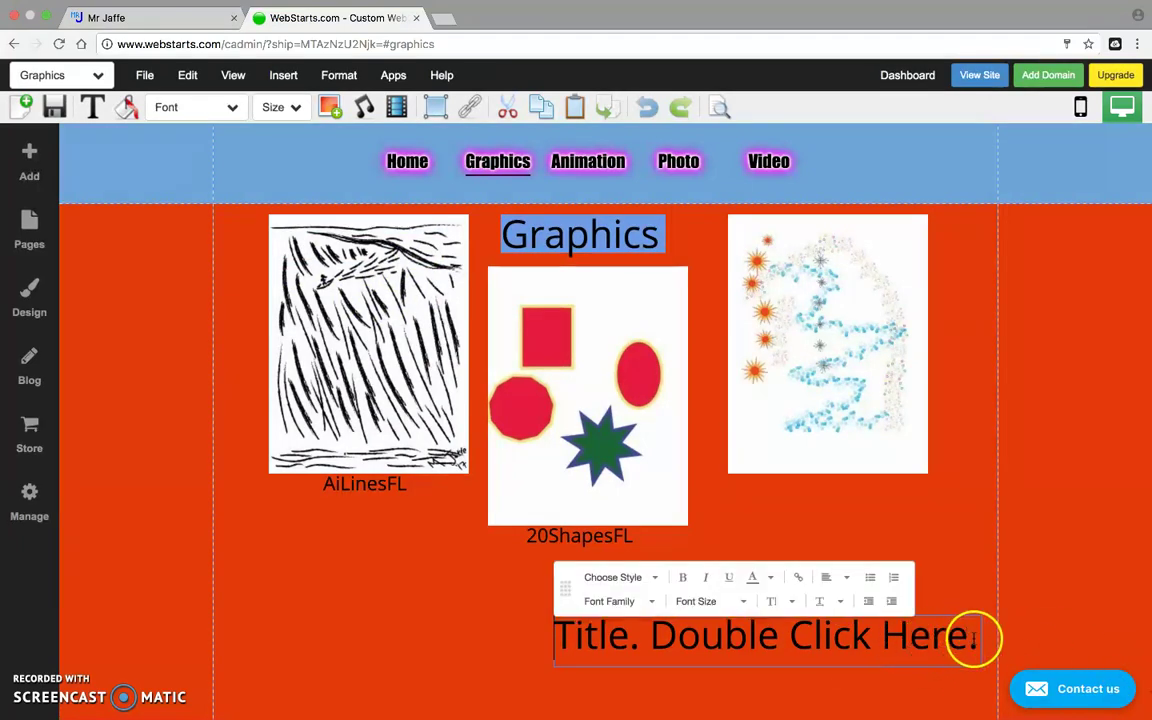
click(973, 638)
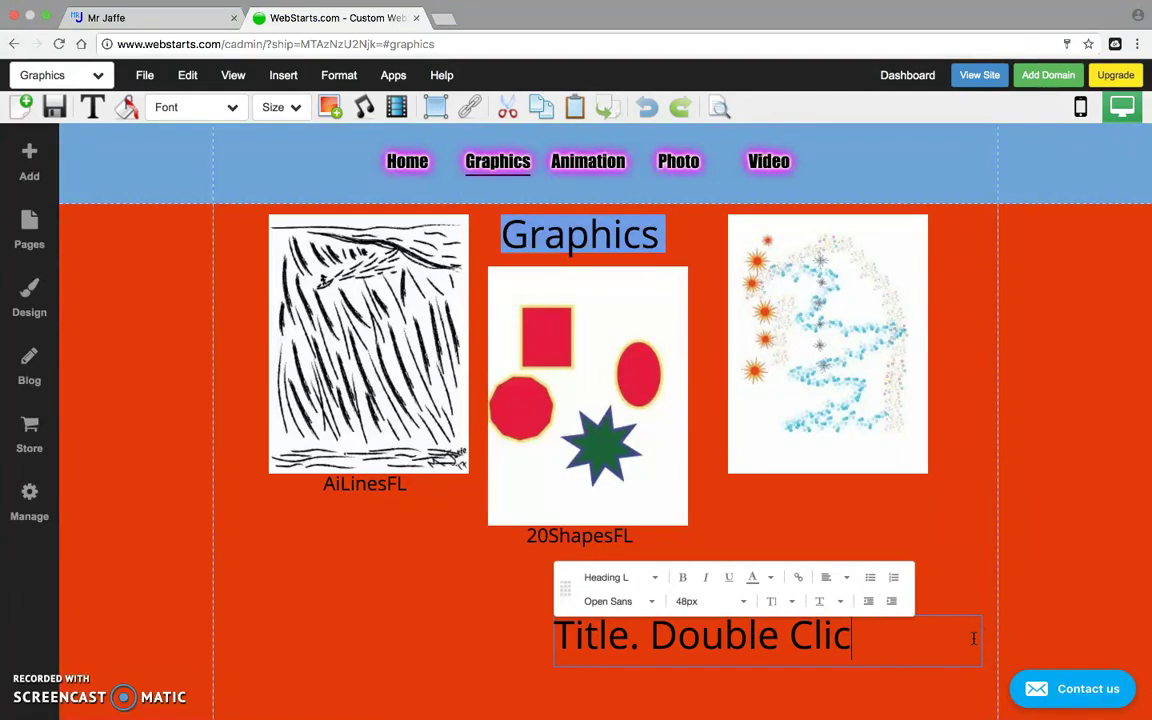
key(BackSpace)
key(BackSpace)
key(BackSpace)
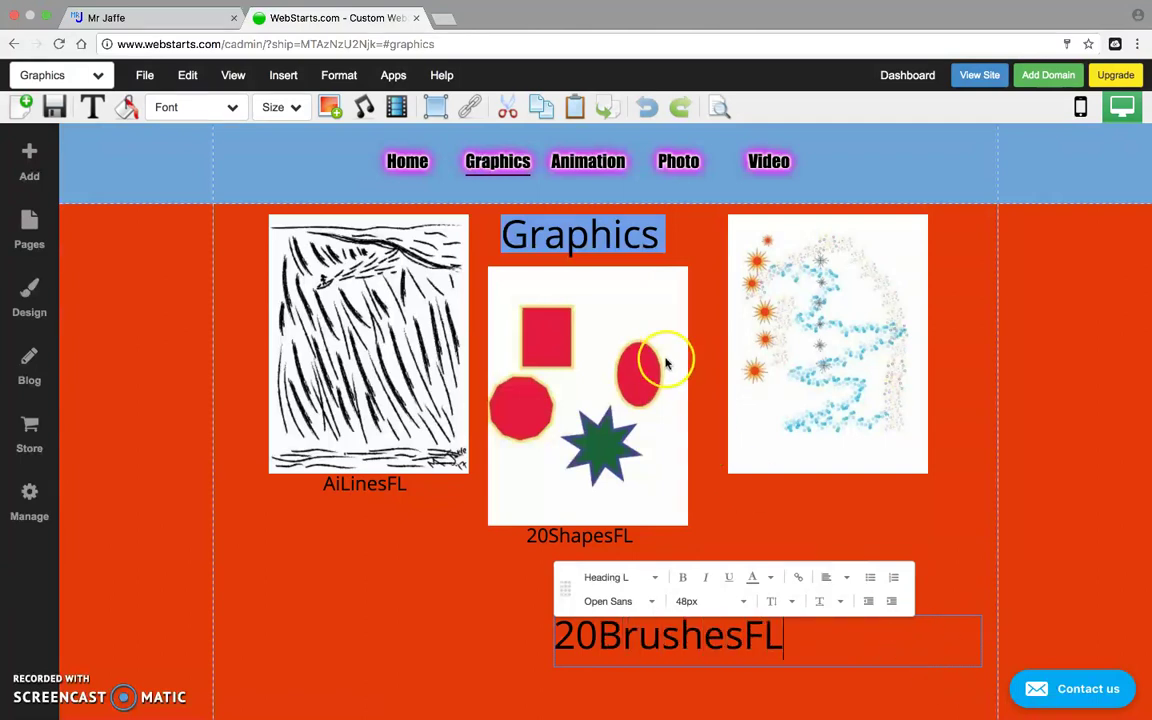
click(522, 579)
Set the 20BrushesFL caption's font size to 24px.
click(679, 633)
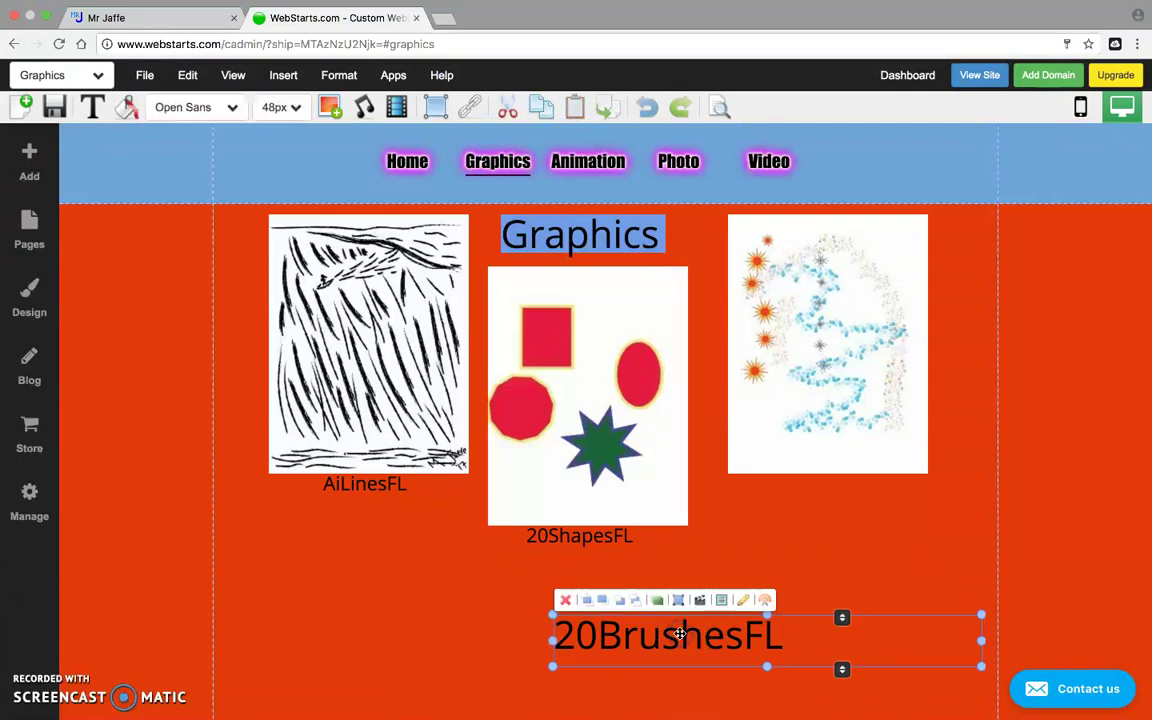
click(777, 649)
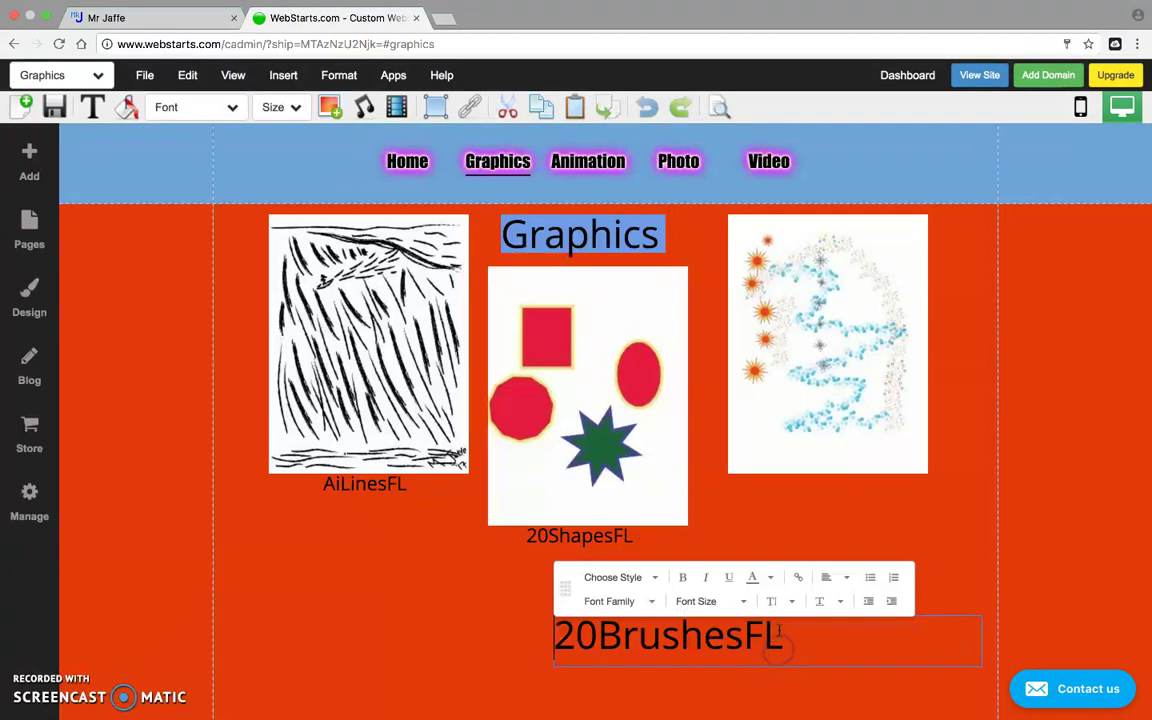
drag(779, 632, 551, 621)
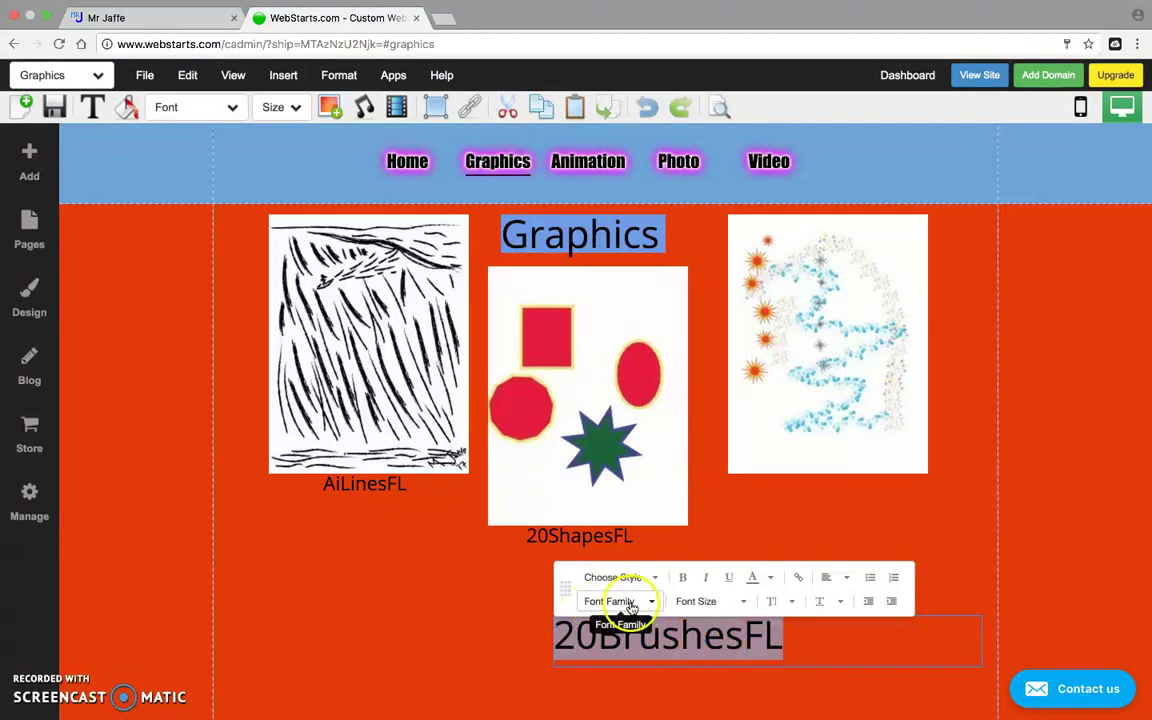
click(744, 601)
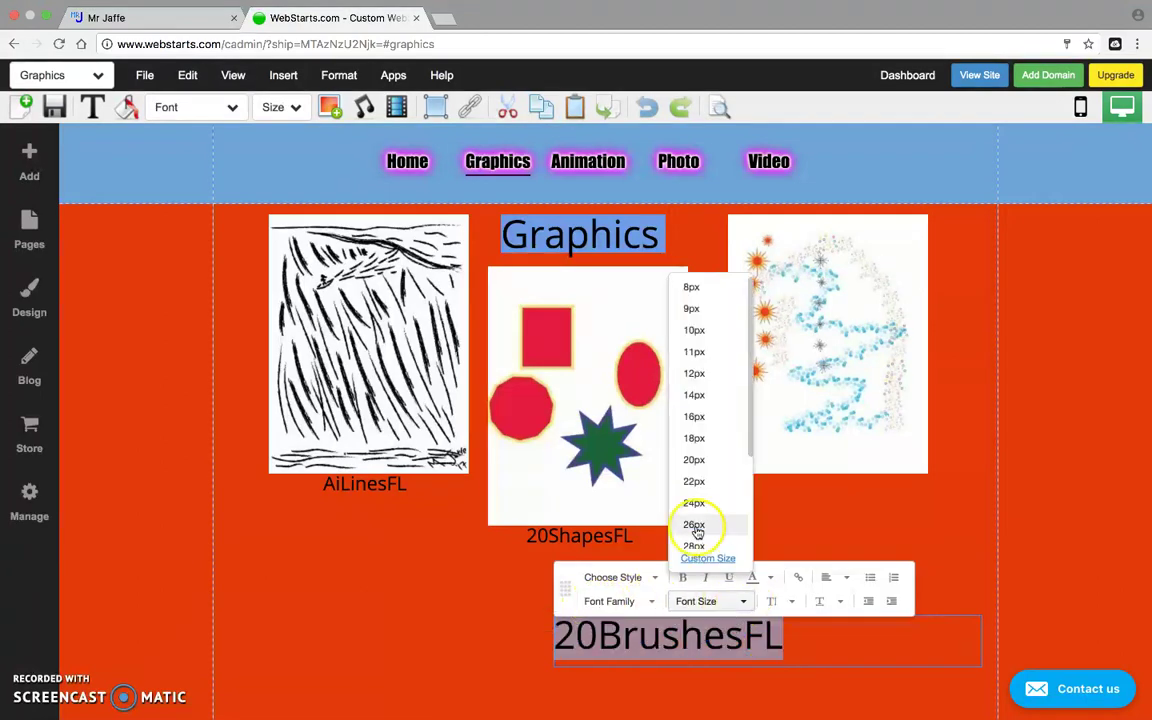
click(697, 503)
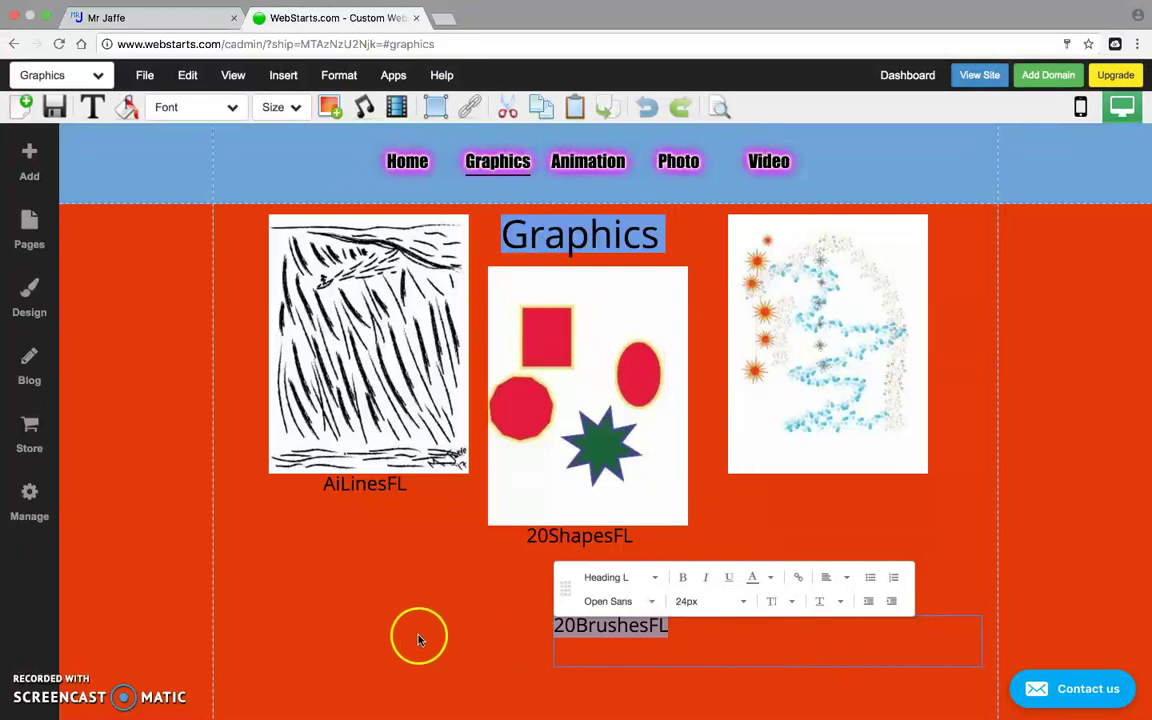
click(504, 625)
Narrow the caption box to fit its text and save the Graphics page.
click(566, 626)
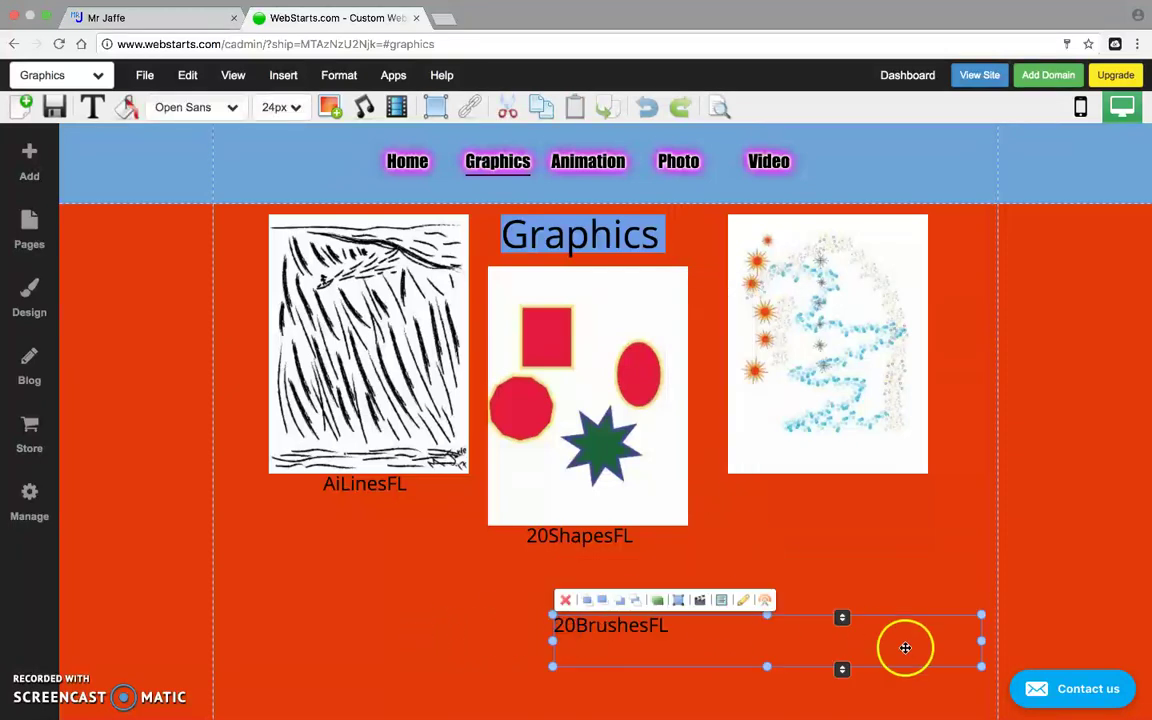
drag(980, 665, 835, 494)
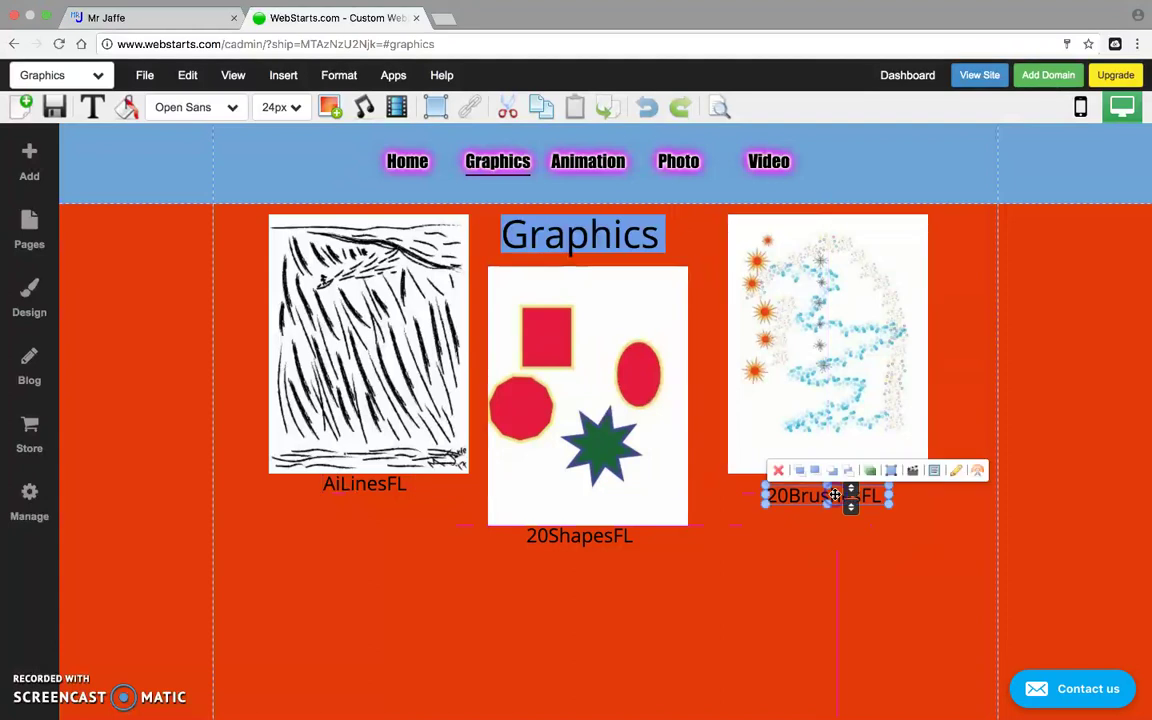
click(810, 557)
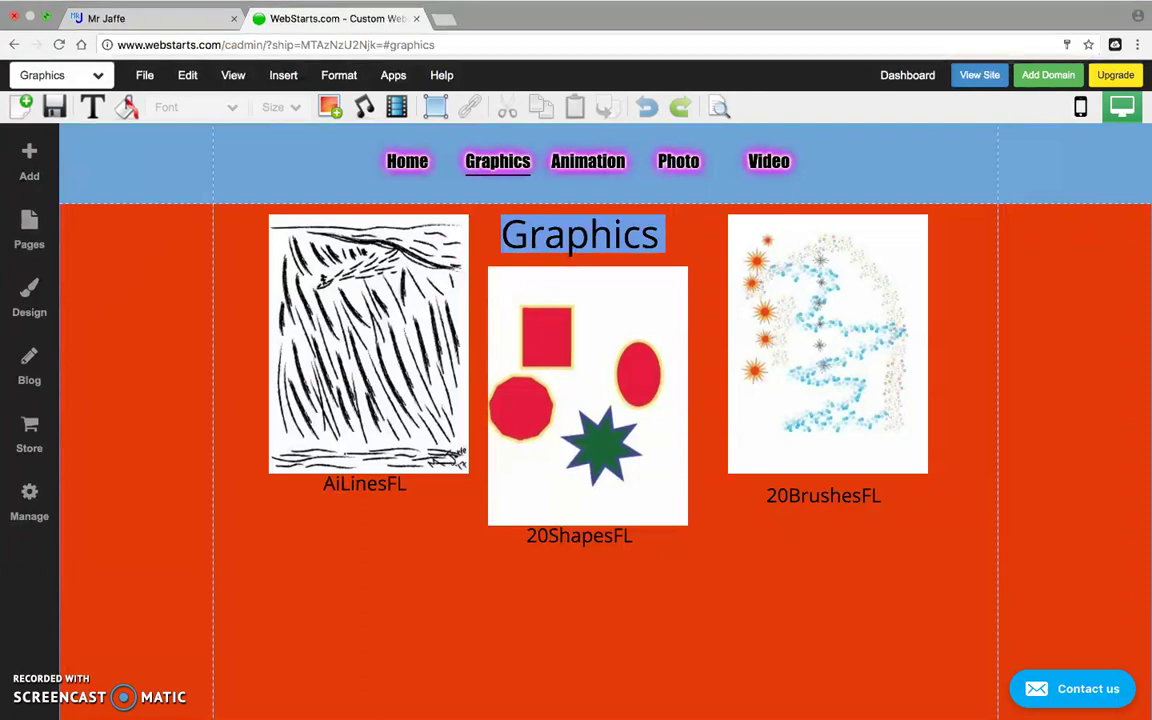
click(55, 105)
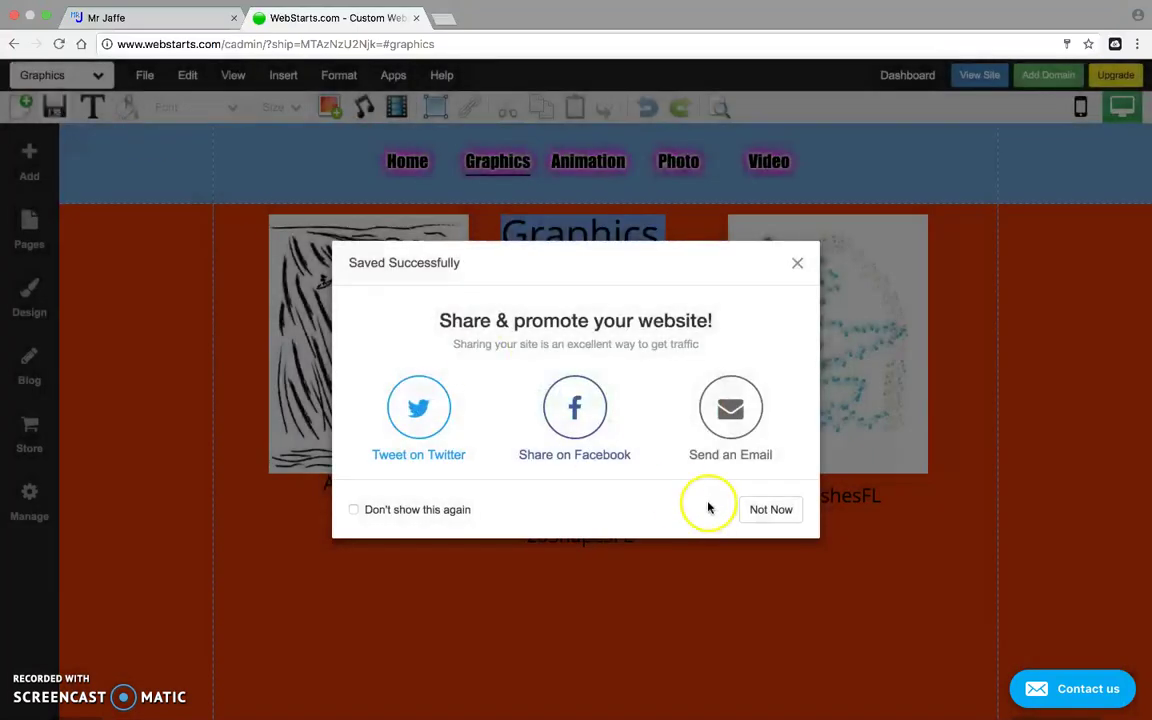
click(796, 262)
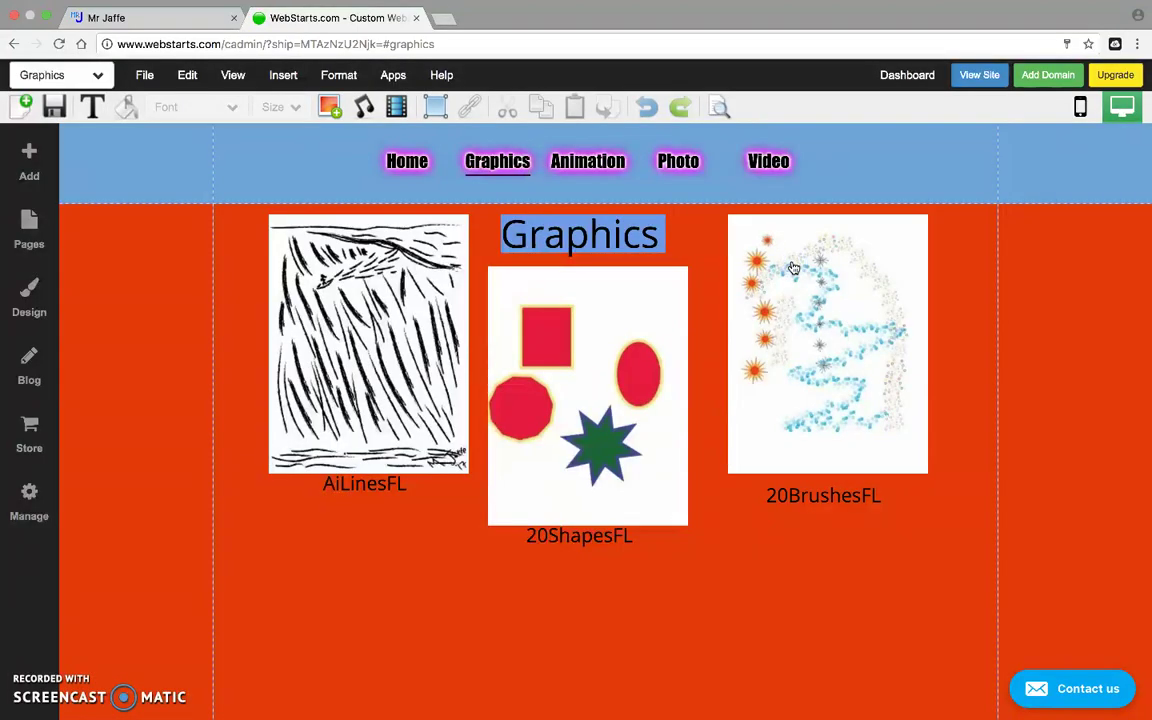